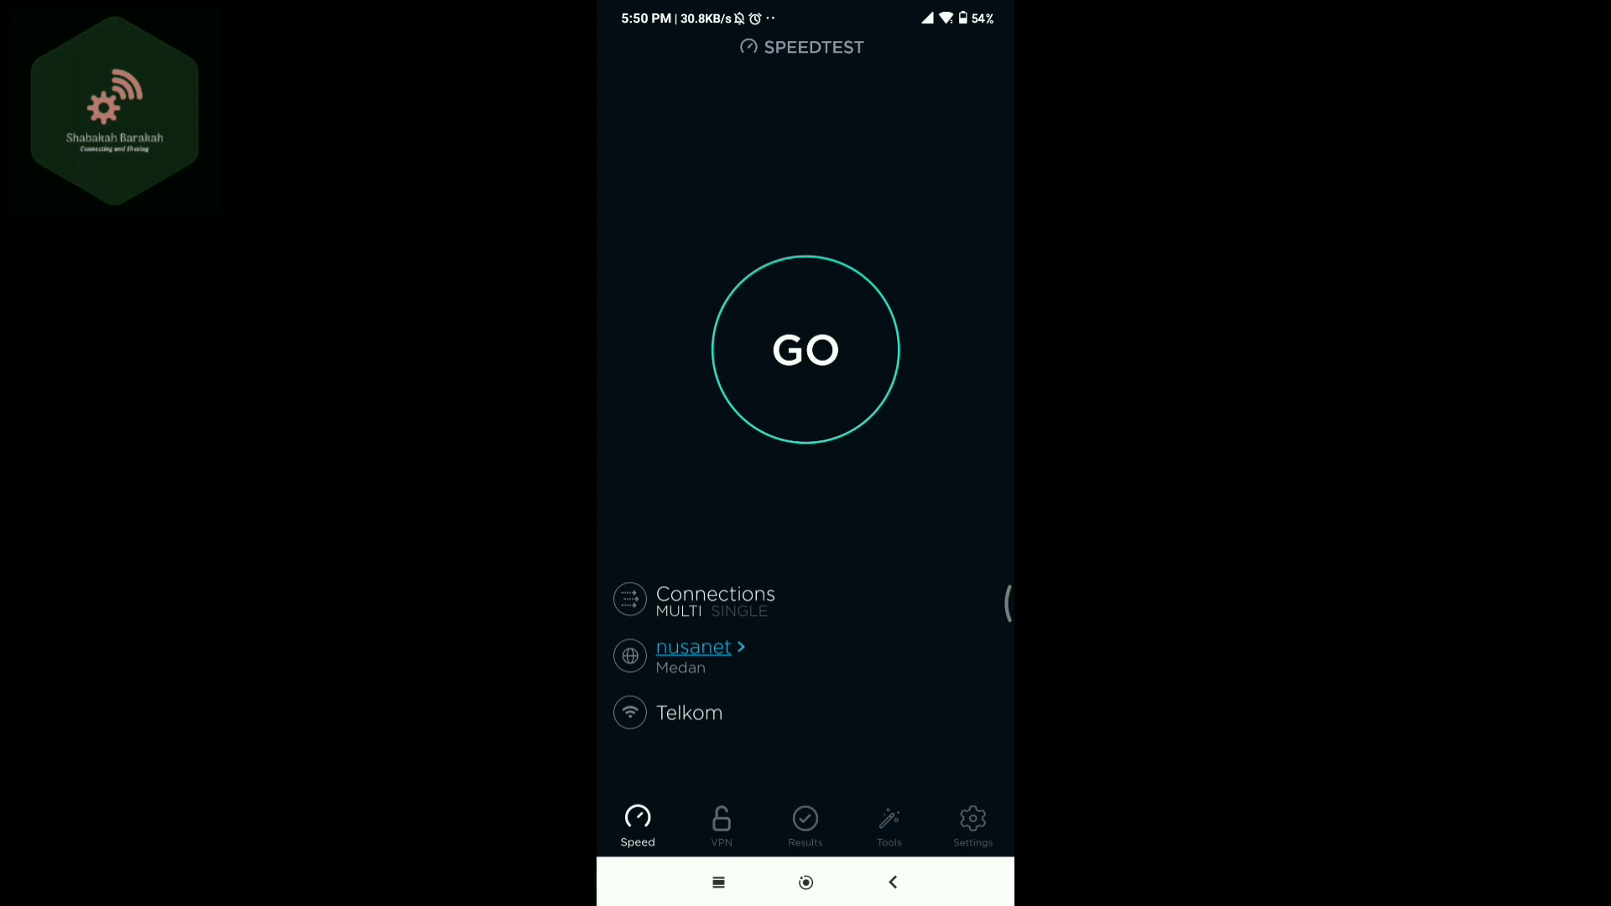
Run a Speedtest on the Telkom connection: 48.4 Mbps down, 10.0 Mbps up, 8 ms ping.
left_click(806, 349)
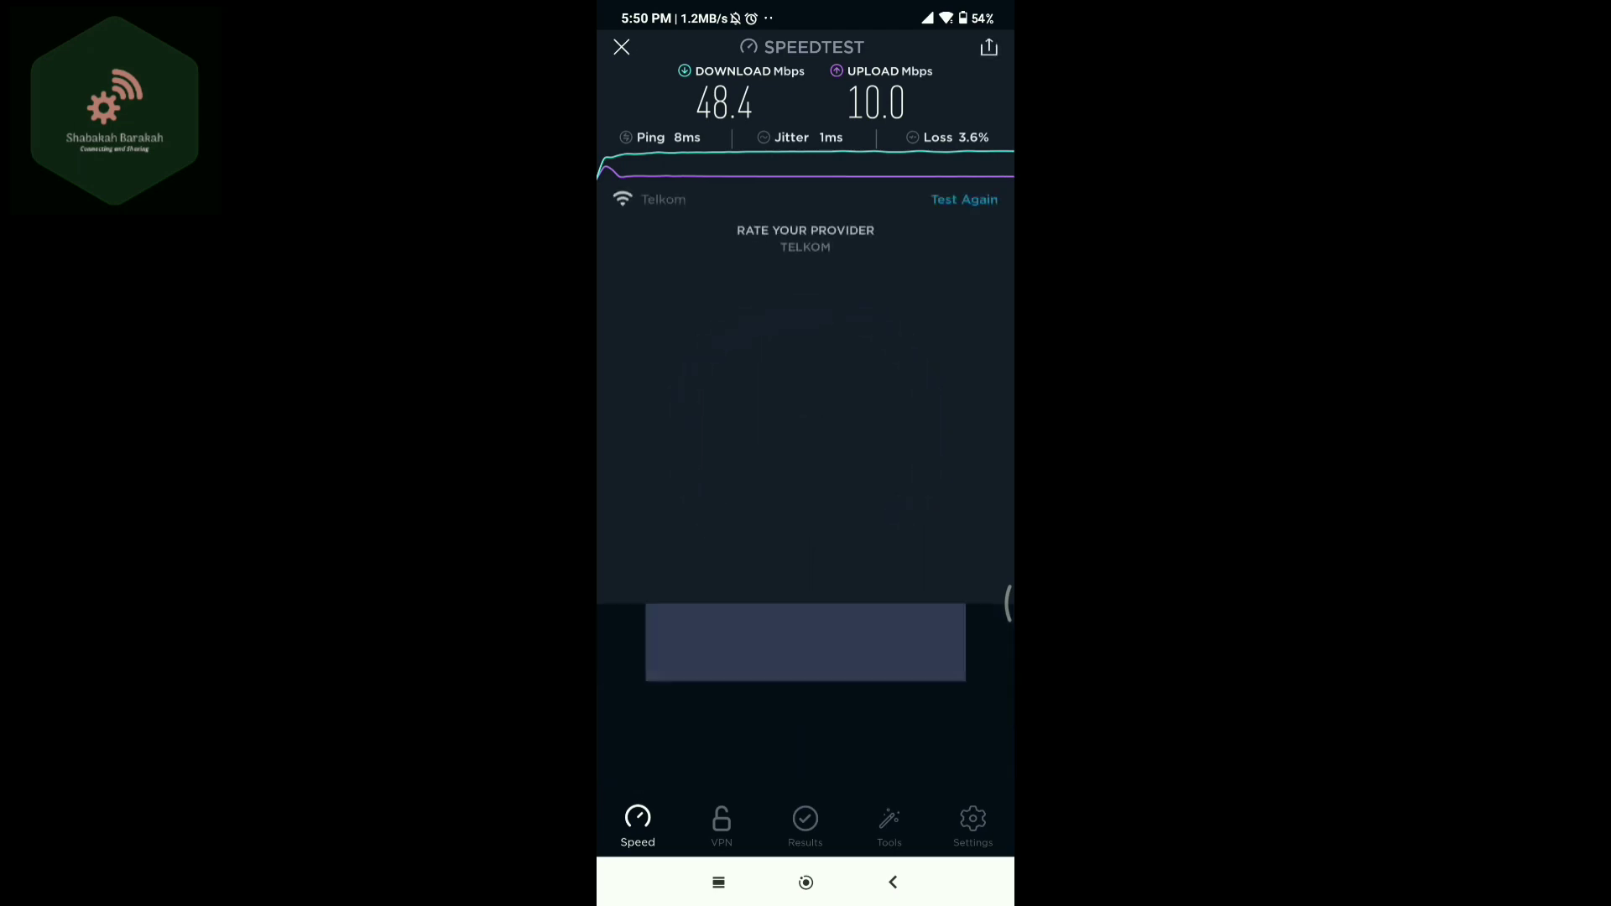
Leave the Speedtest results and return to the phone's home screen.
left_click(806, 881)
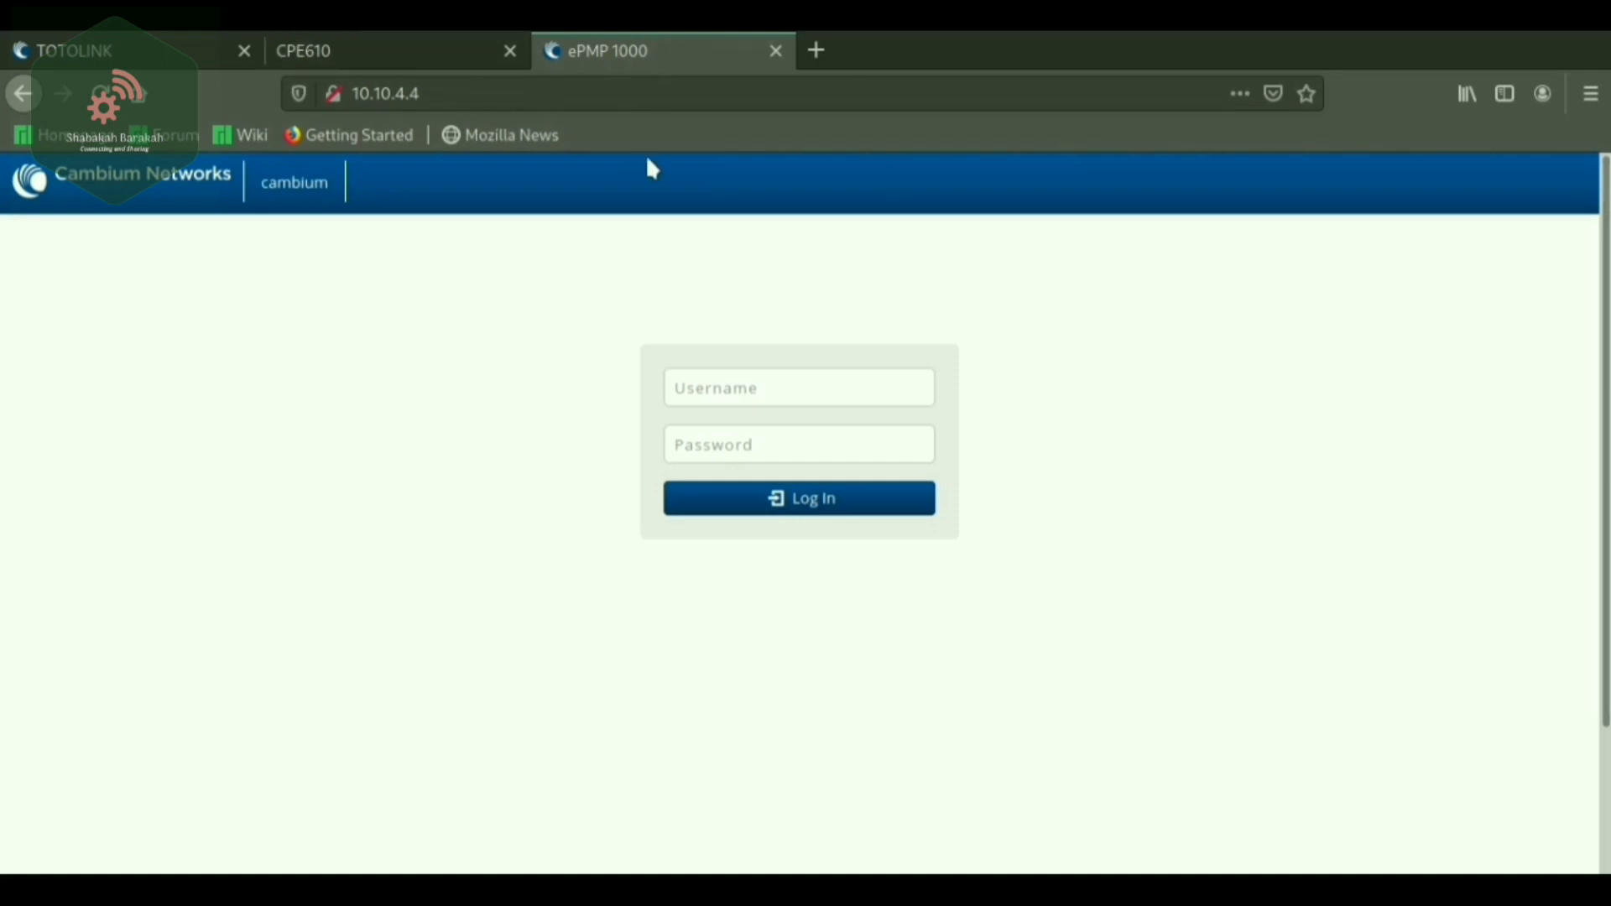
Reload the ePMP 1000 login page at 10.10.4.4.
left_click(447, 94)
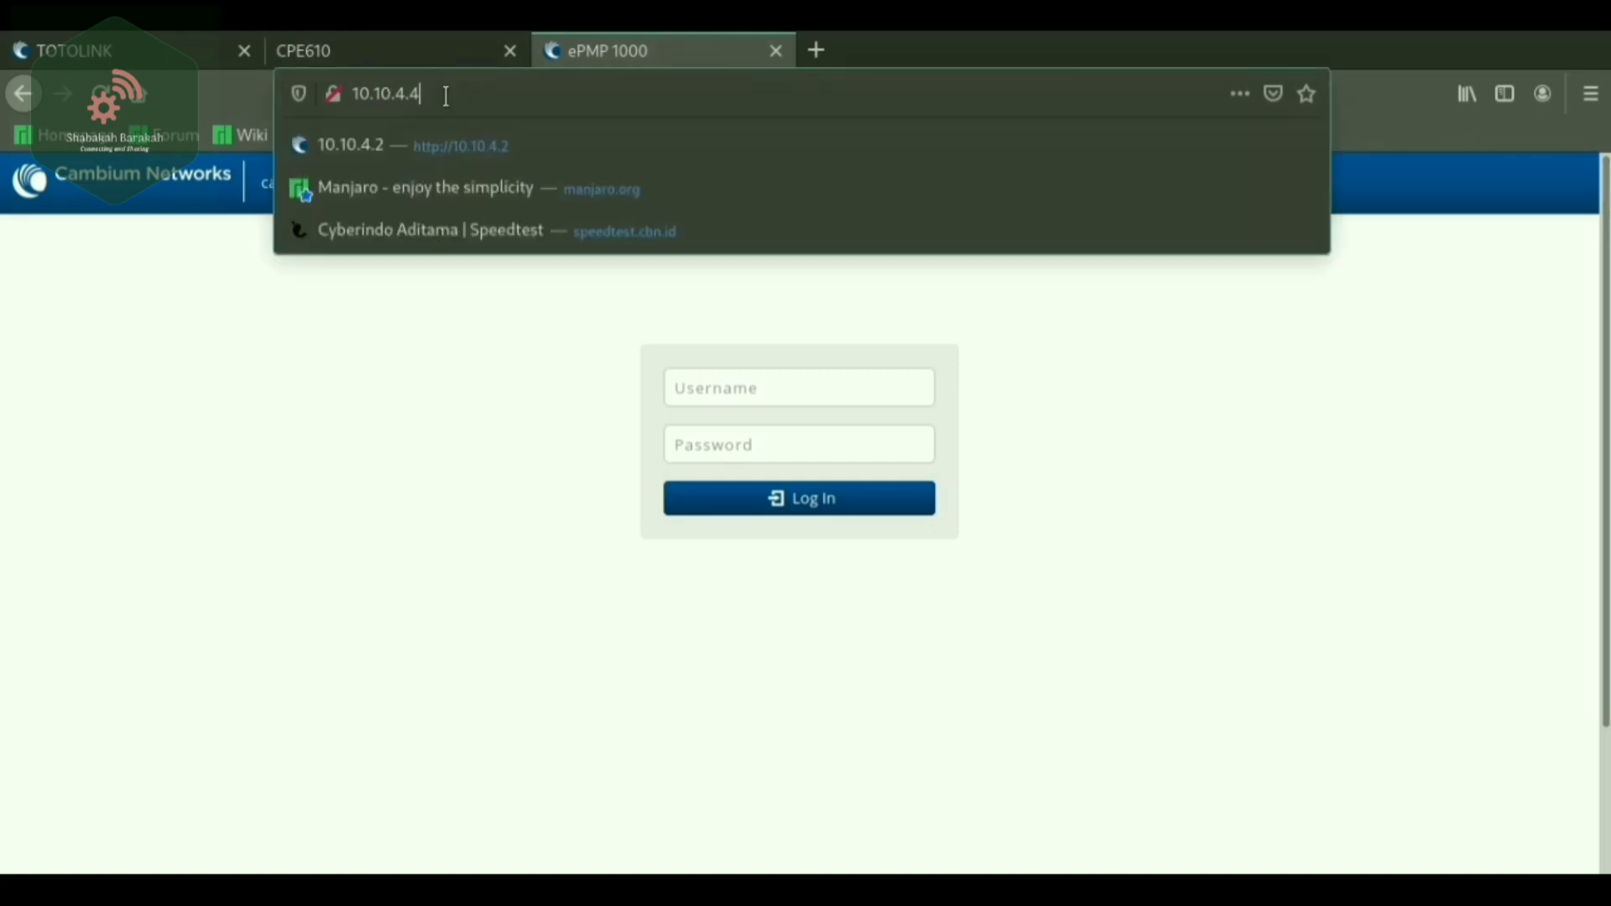
left_click(372, 94)
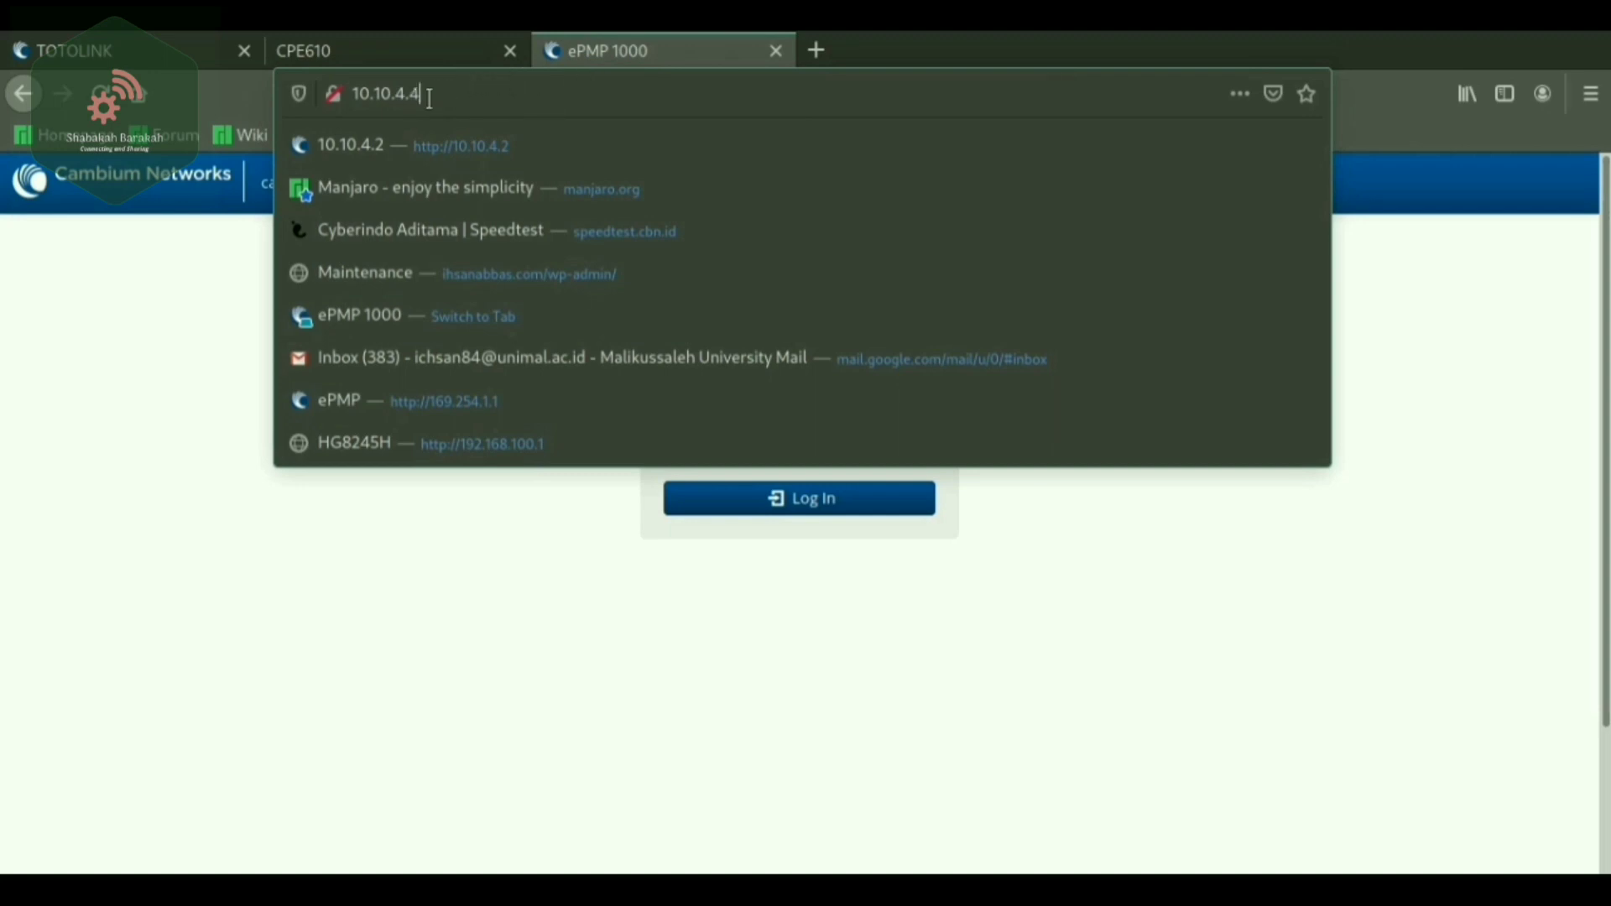
key("Return")
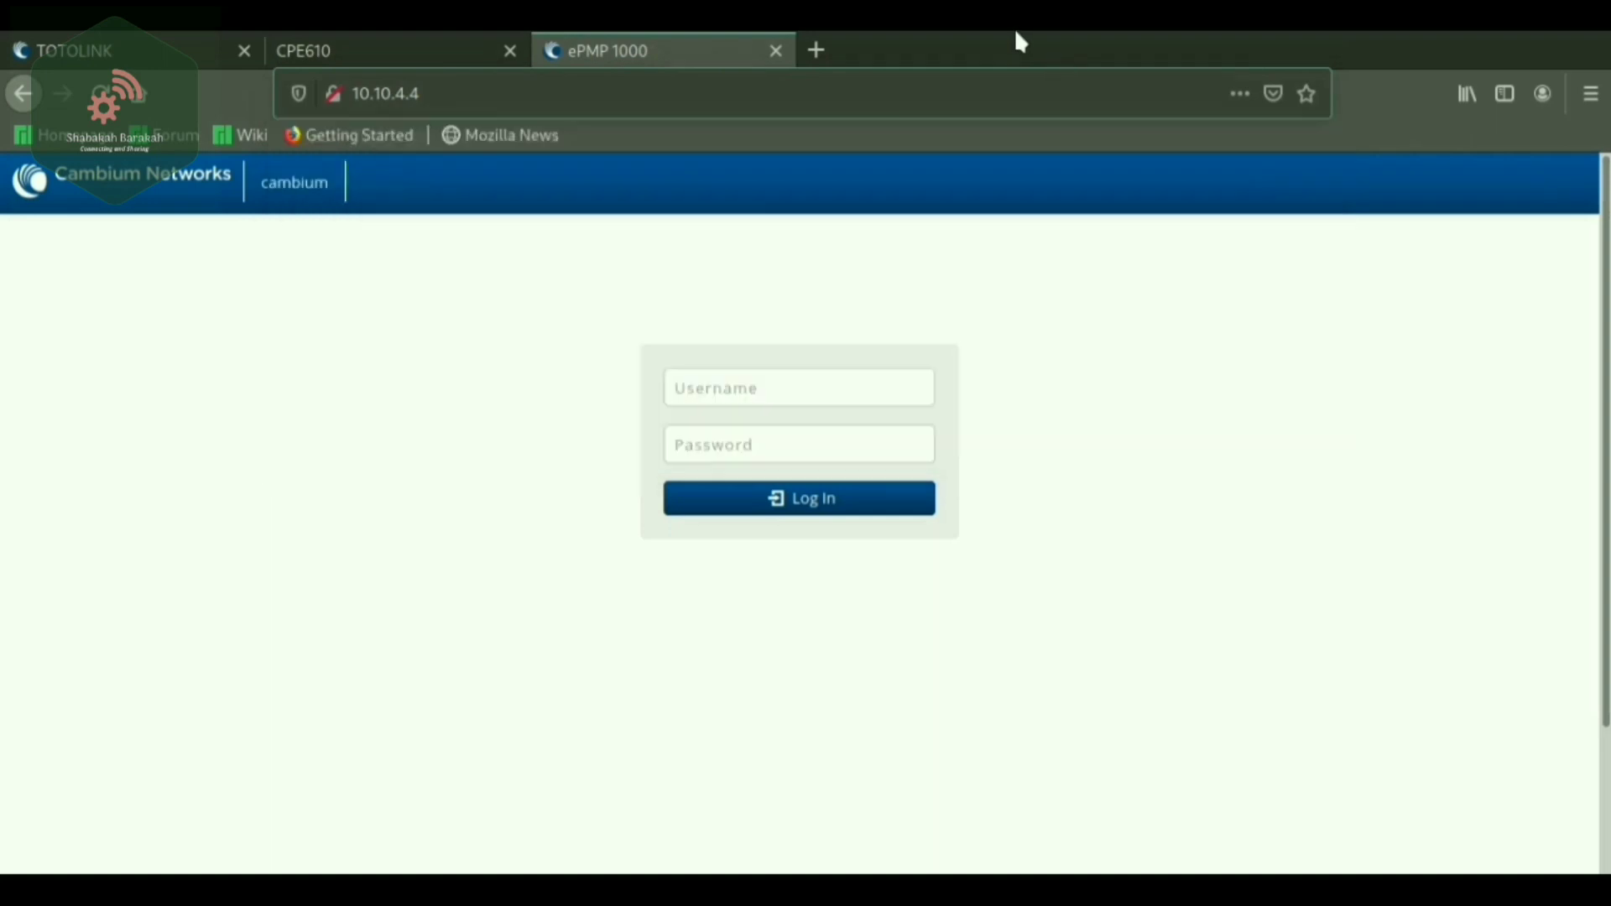
Log in with username admin and the account password.
left_click(785, 388)
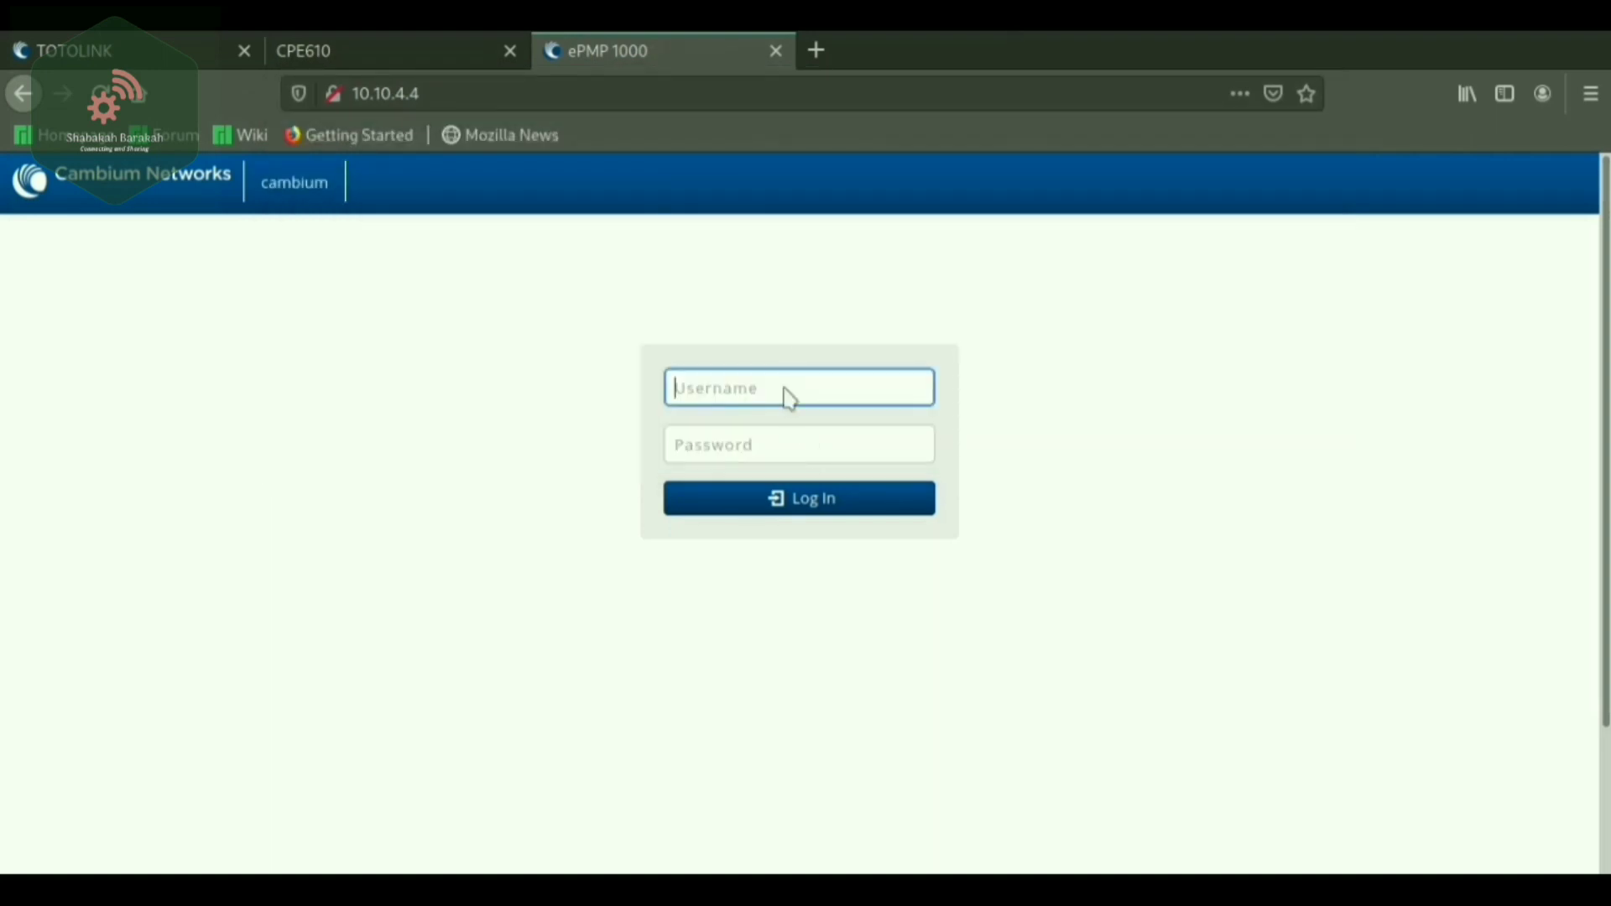
type("admin")
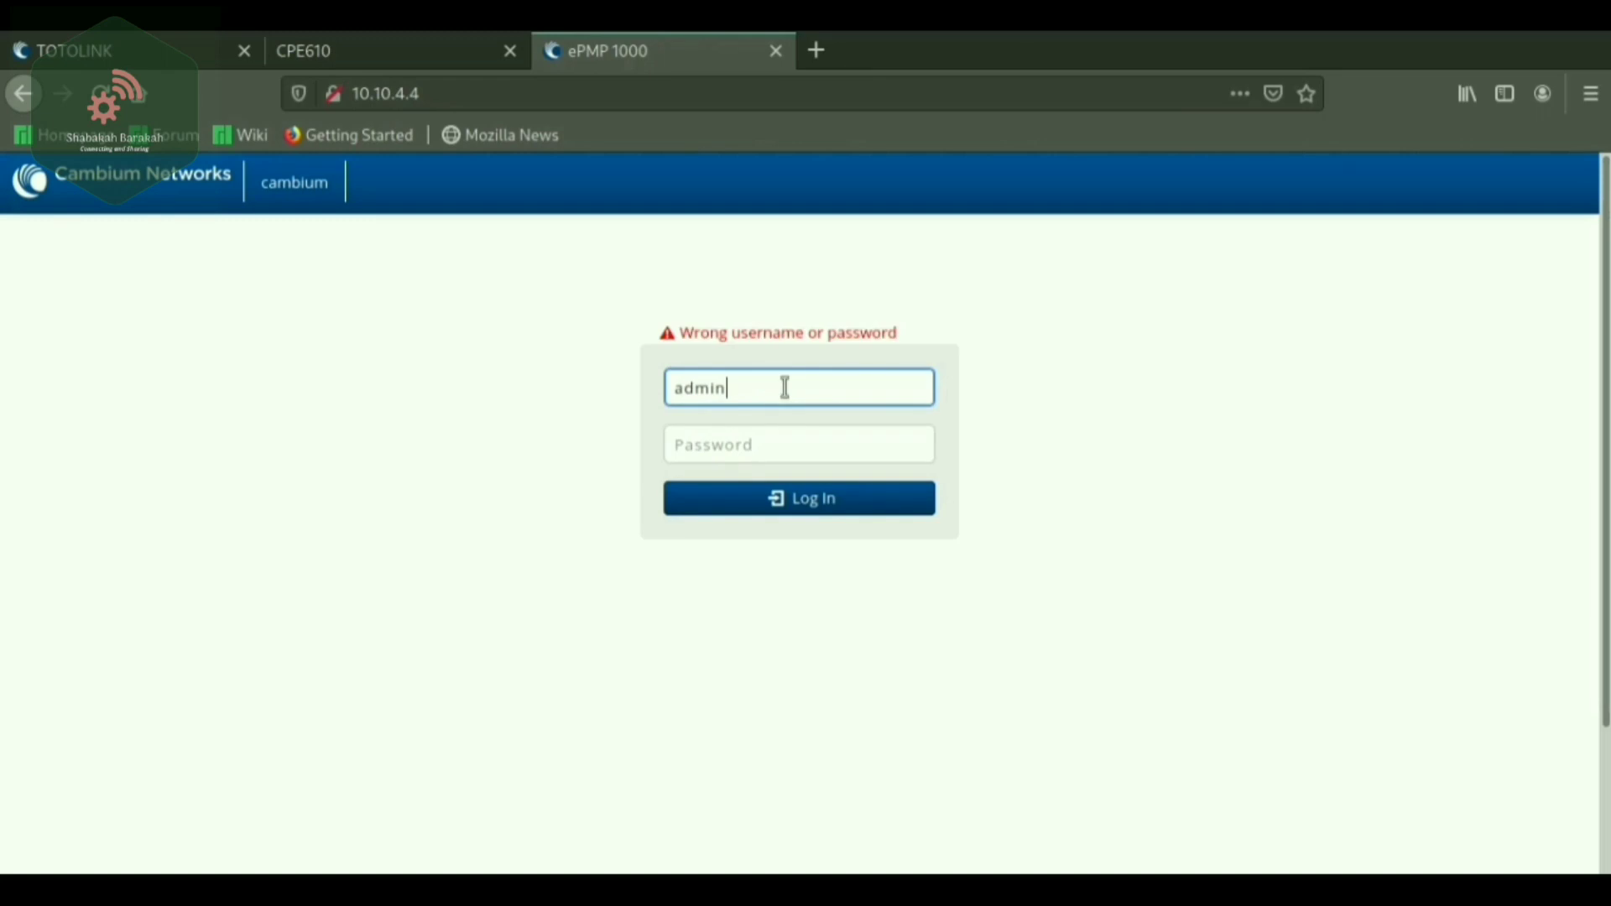
left_click(705, 445)
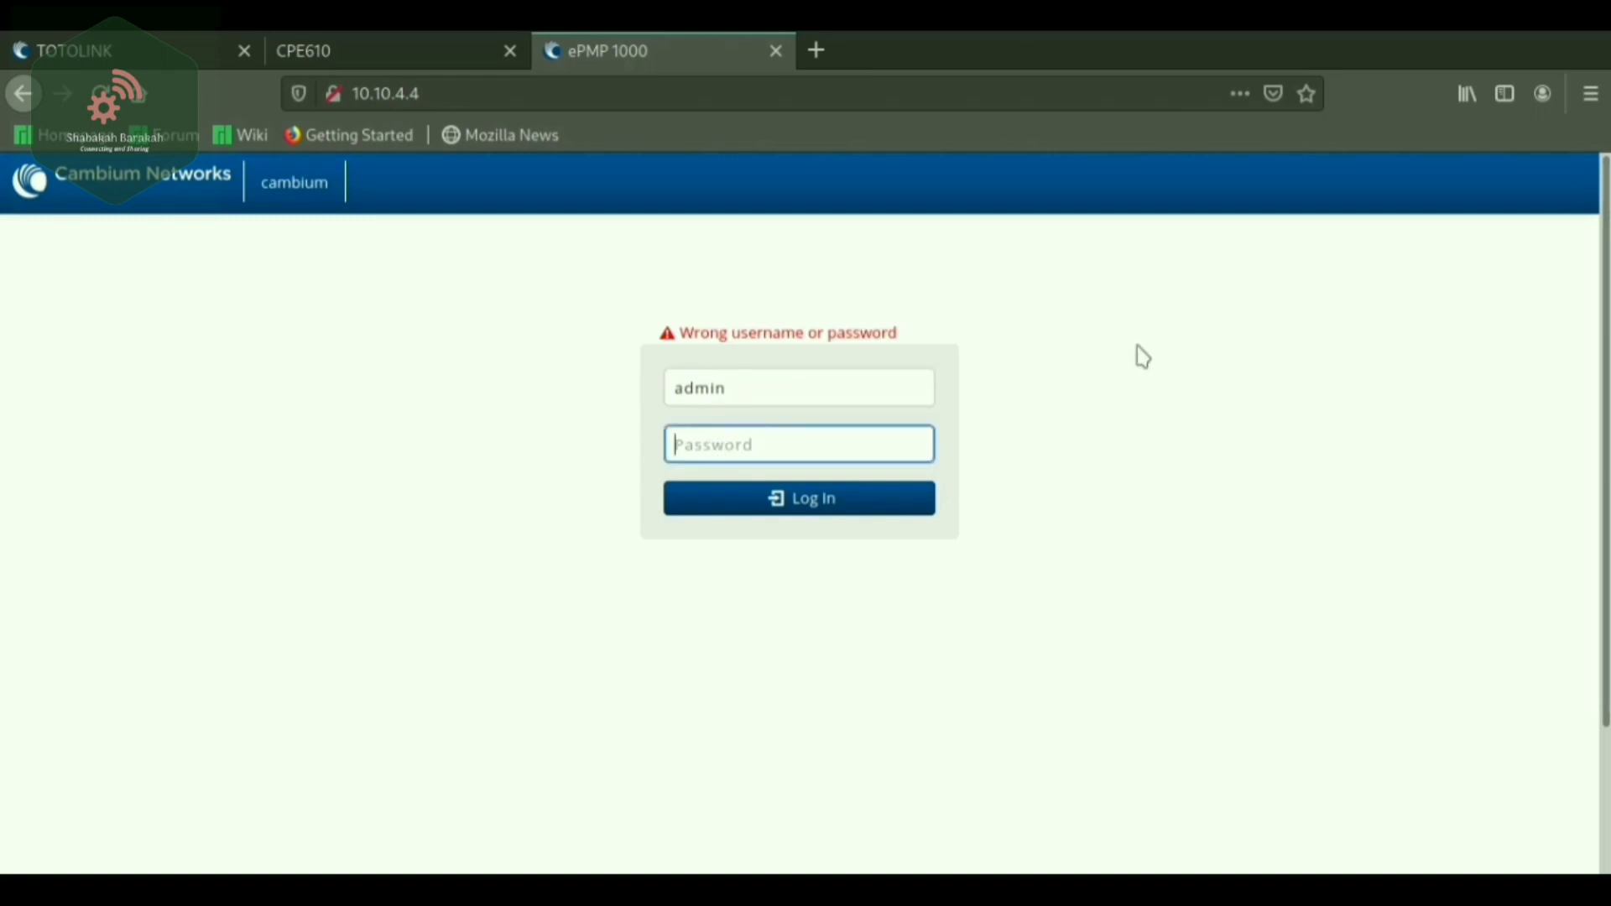
type("a")
key("Return")
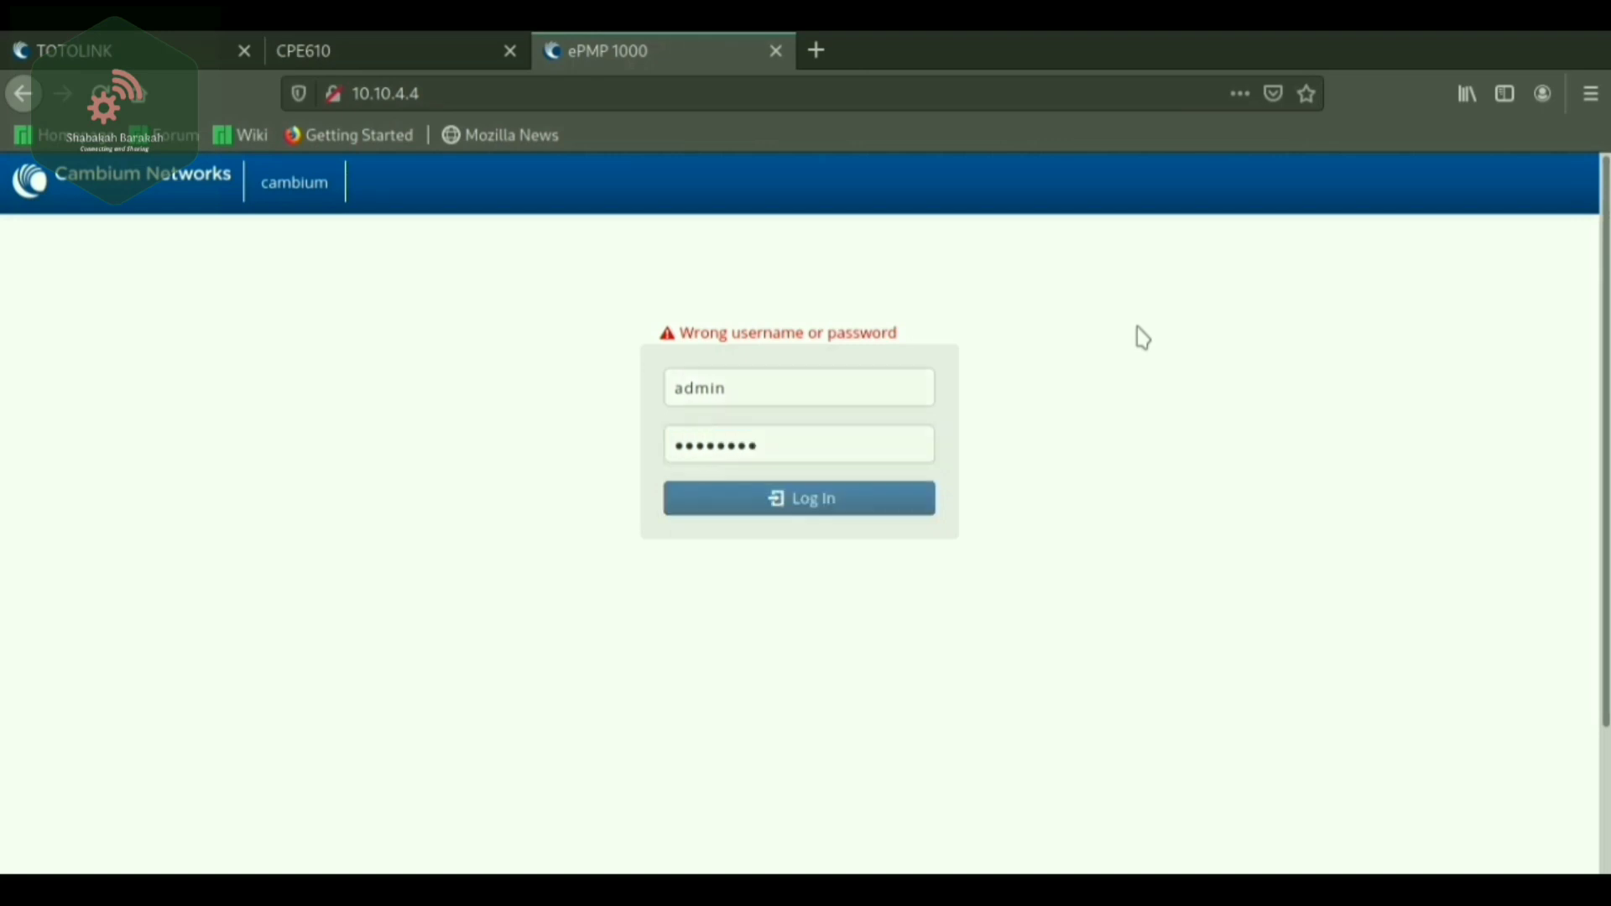
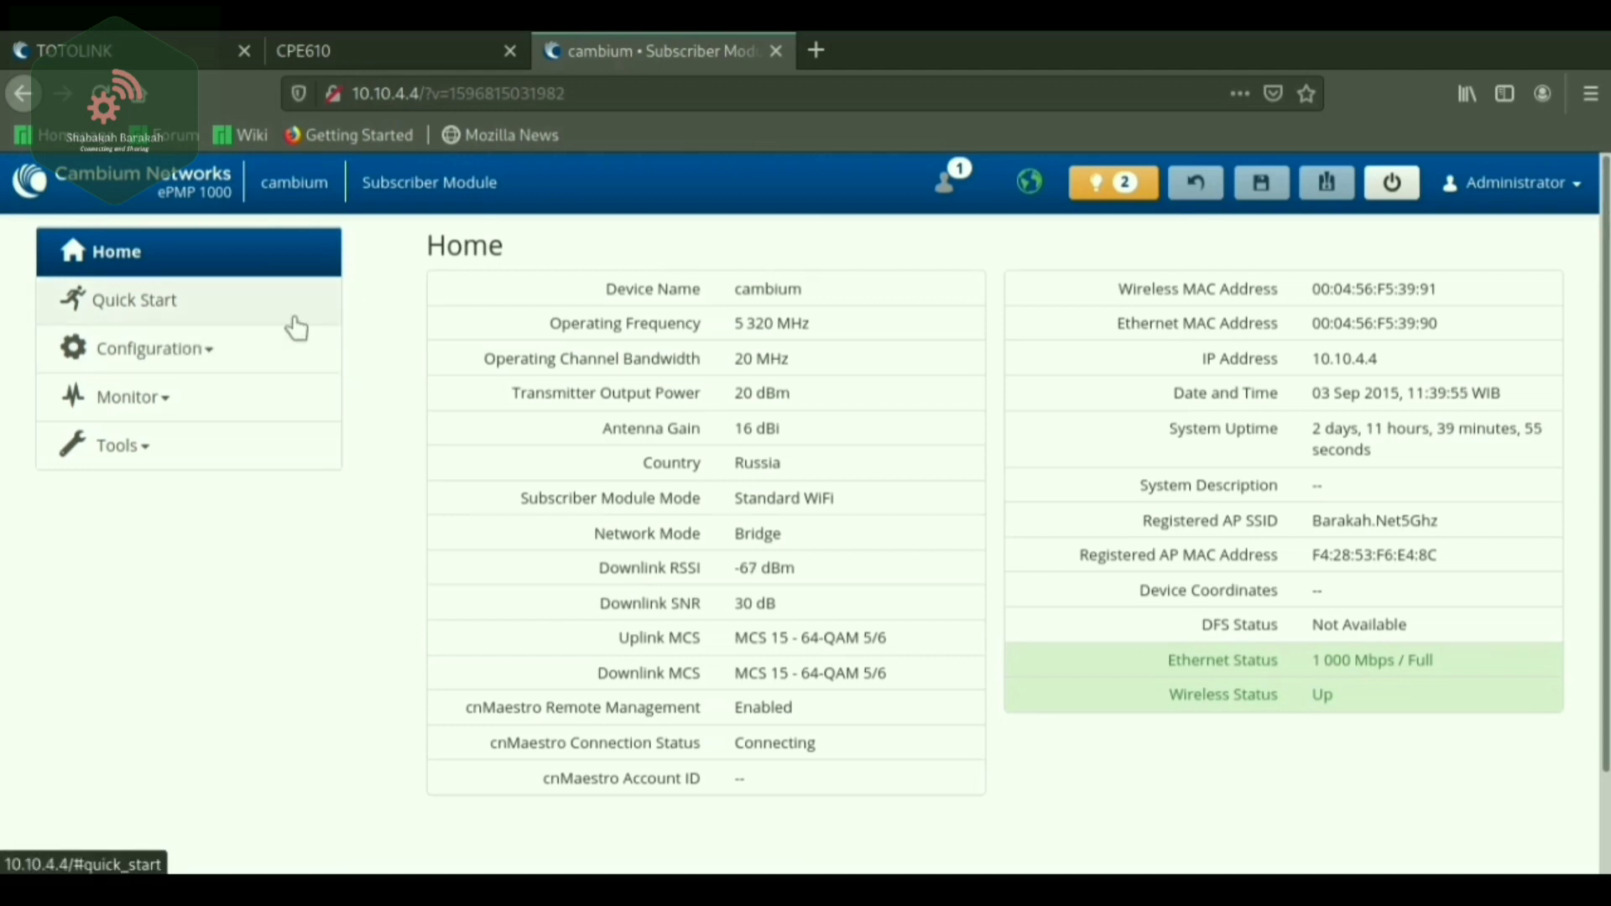
Open Configuration › Radio, showing Subscriber Module mode and Fallback Country Other.
left_click(172, 363)
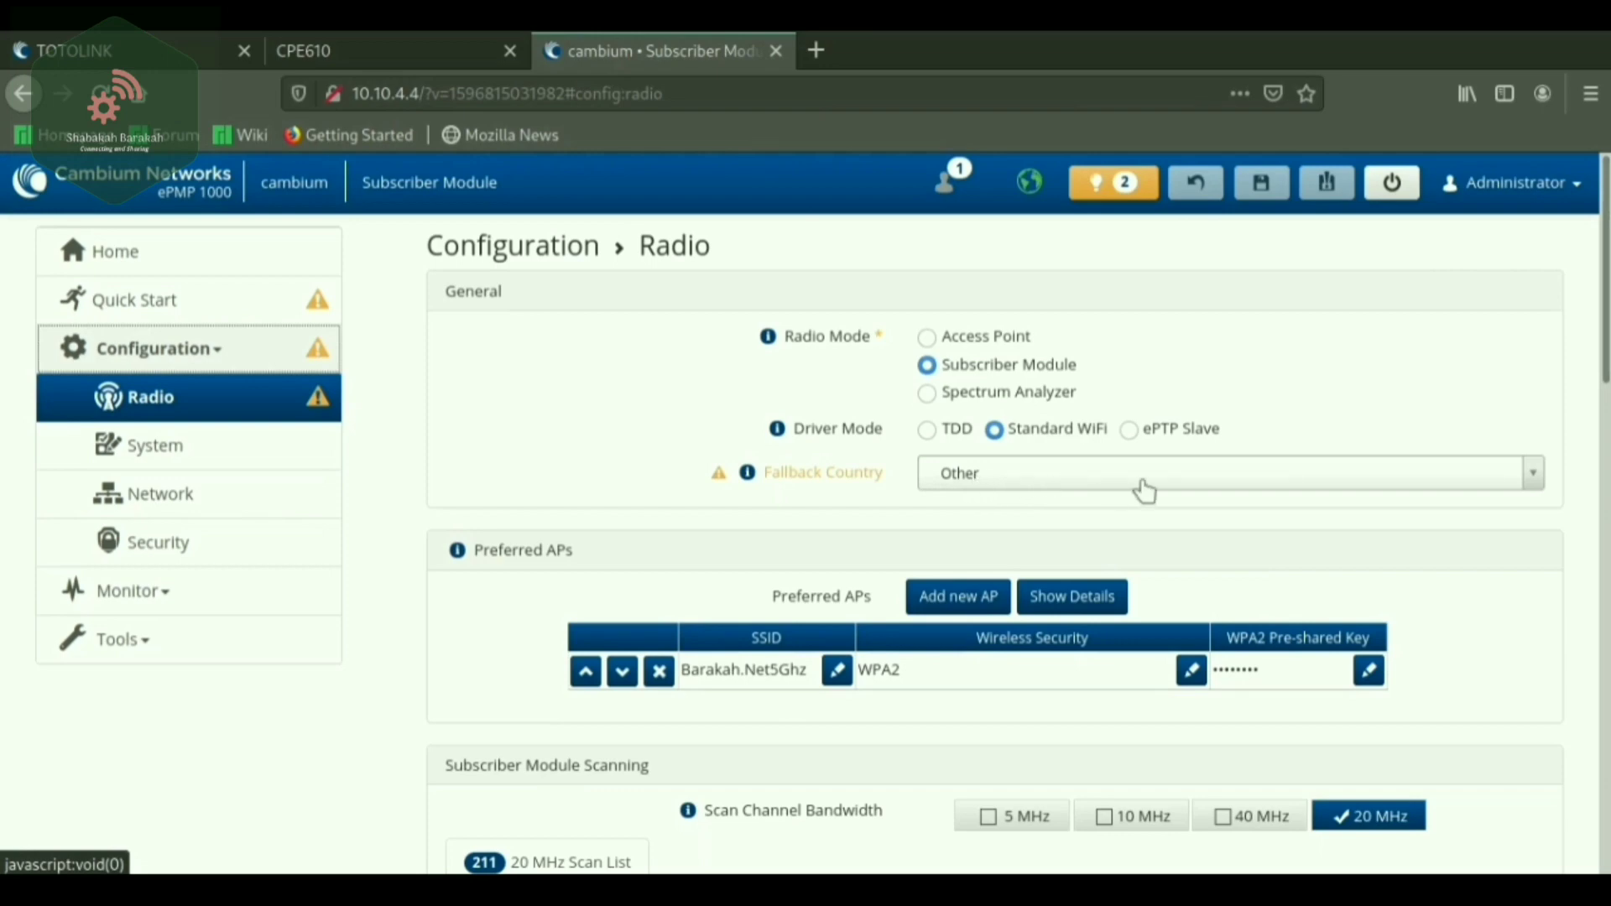
Scroll past the 20 MHz Scan List to Power Control: 20 dBm output, 16 dBi antenna gain.
scroll(1477, 558, "down", 3)
scroll(1461, 561, "down", 2)
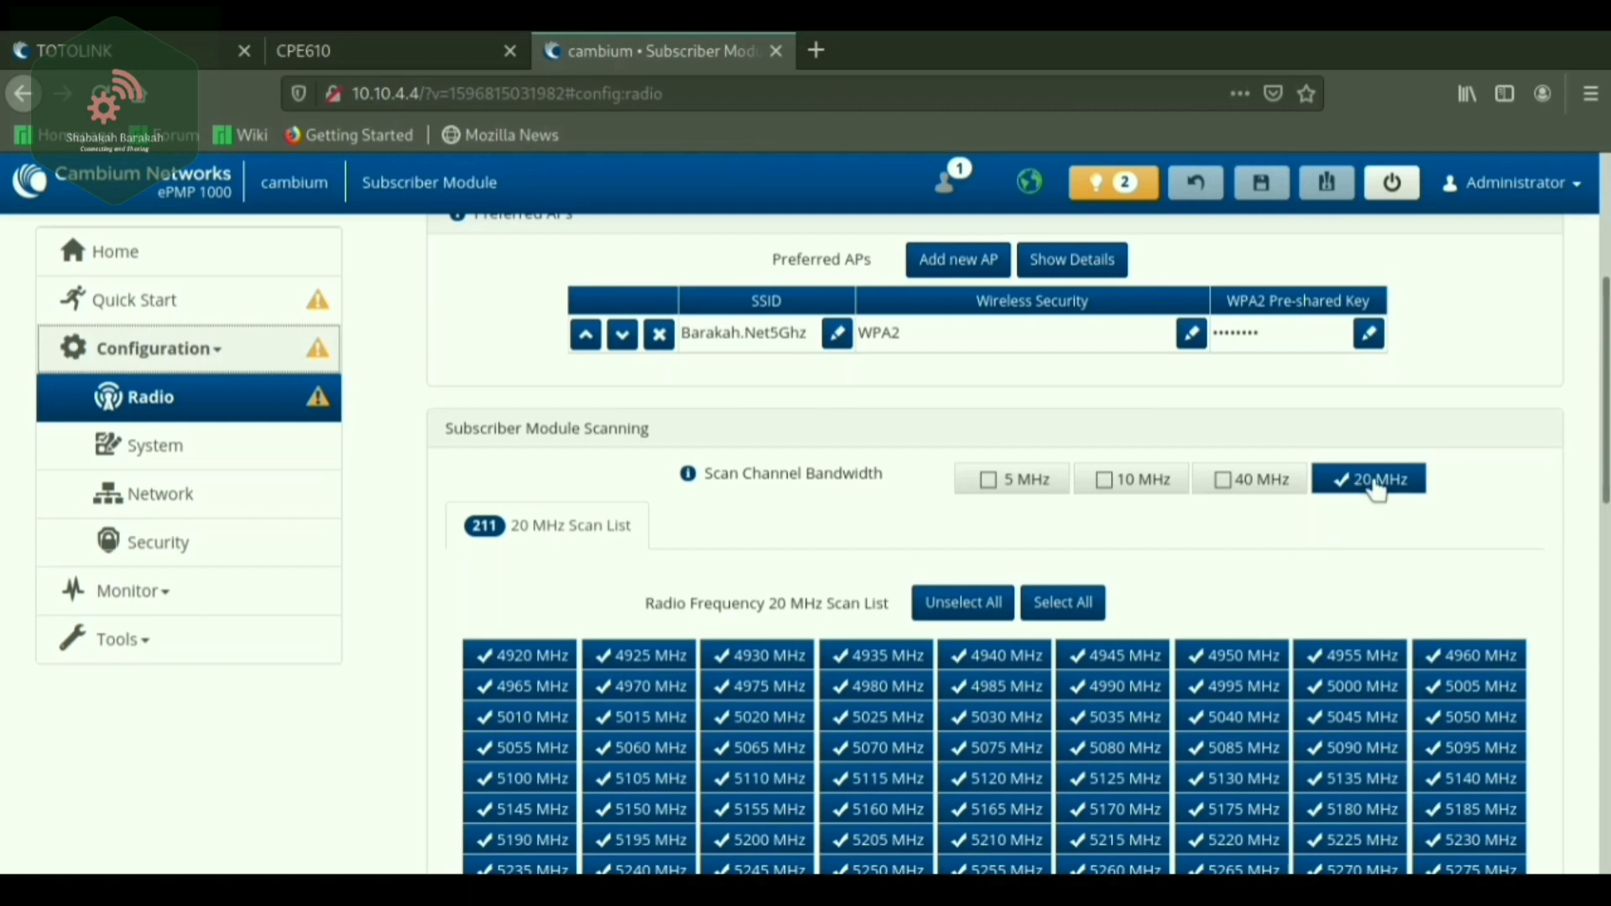
scroll(1259, 545, "down", 4)
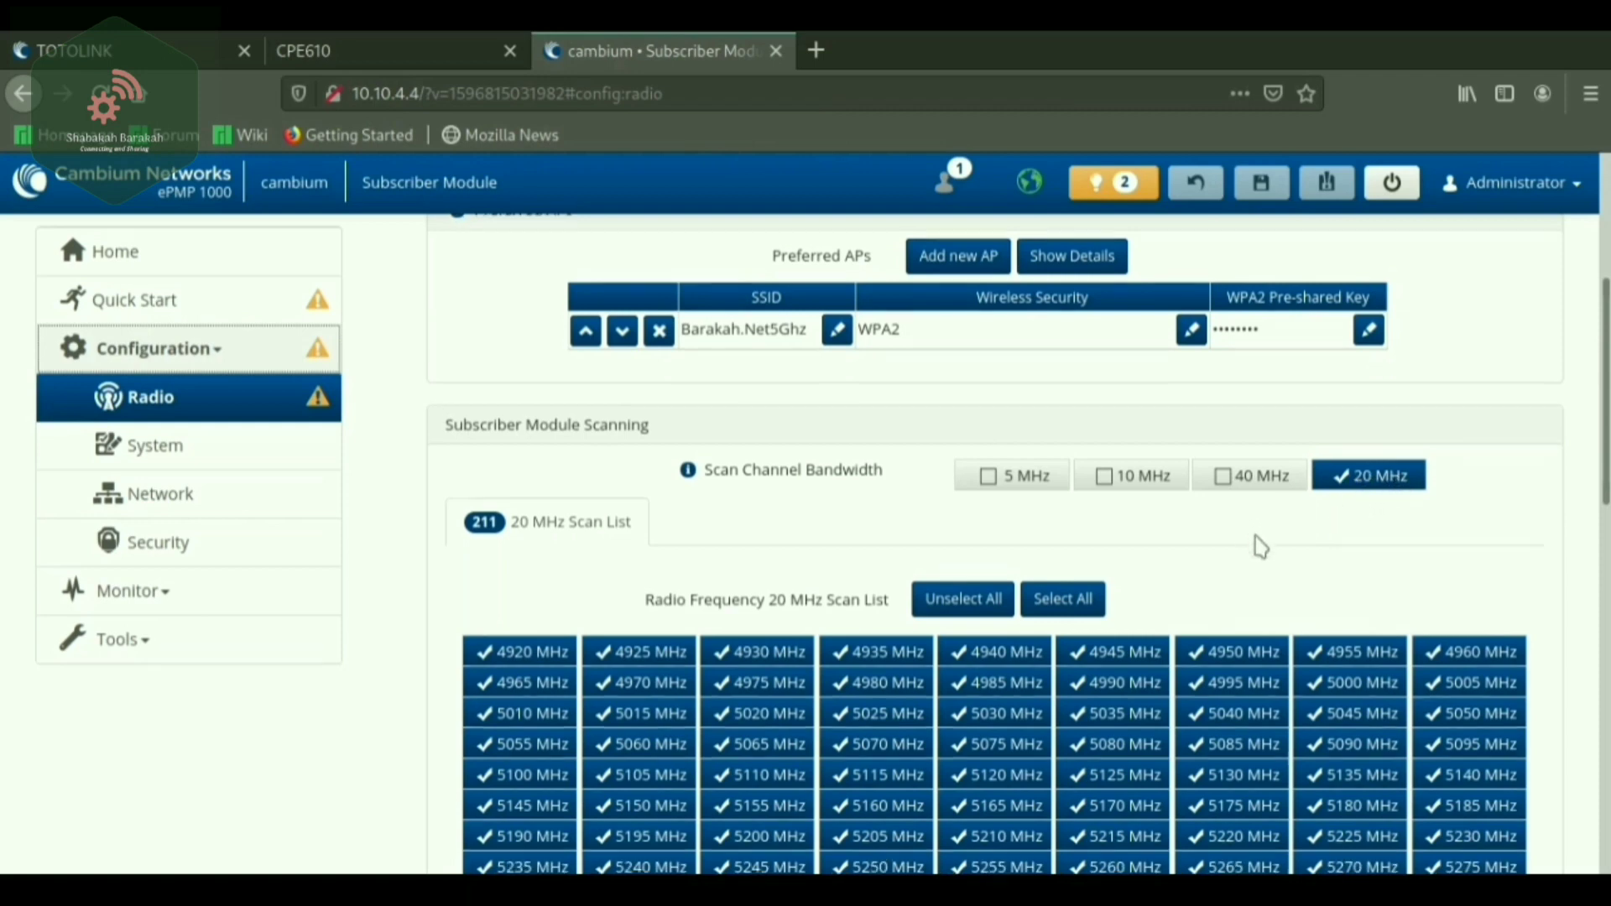
scroll(1236, 317, "up", 2)
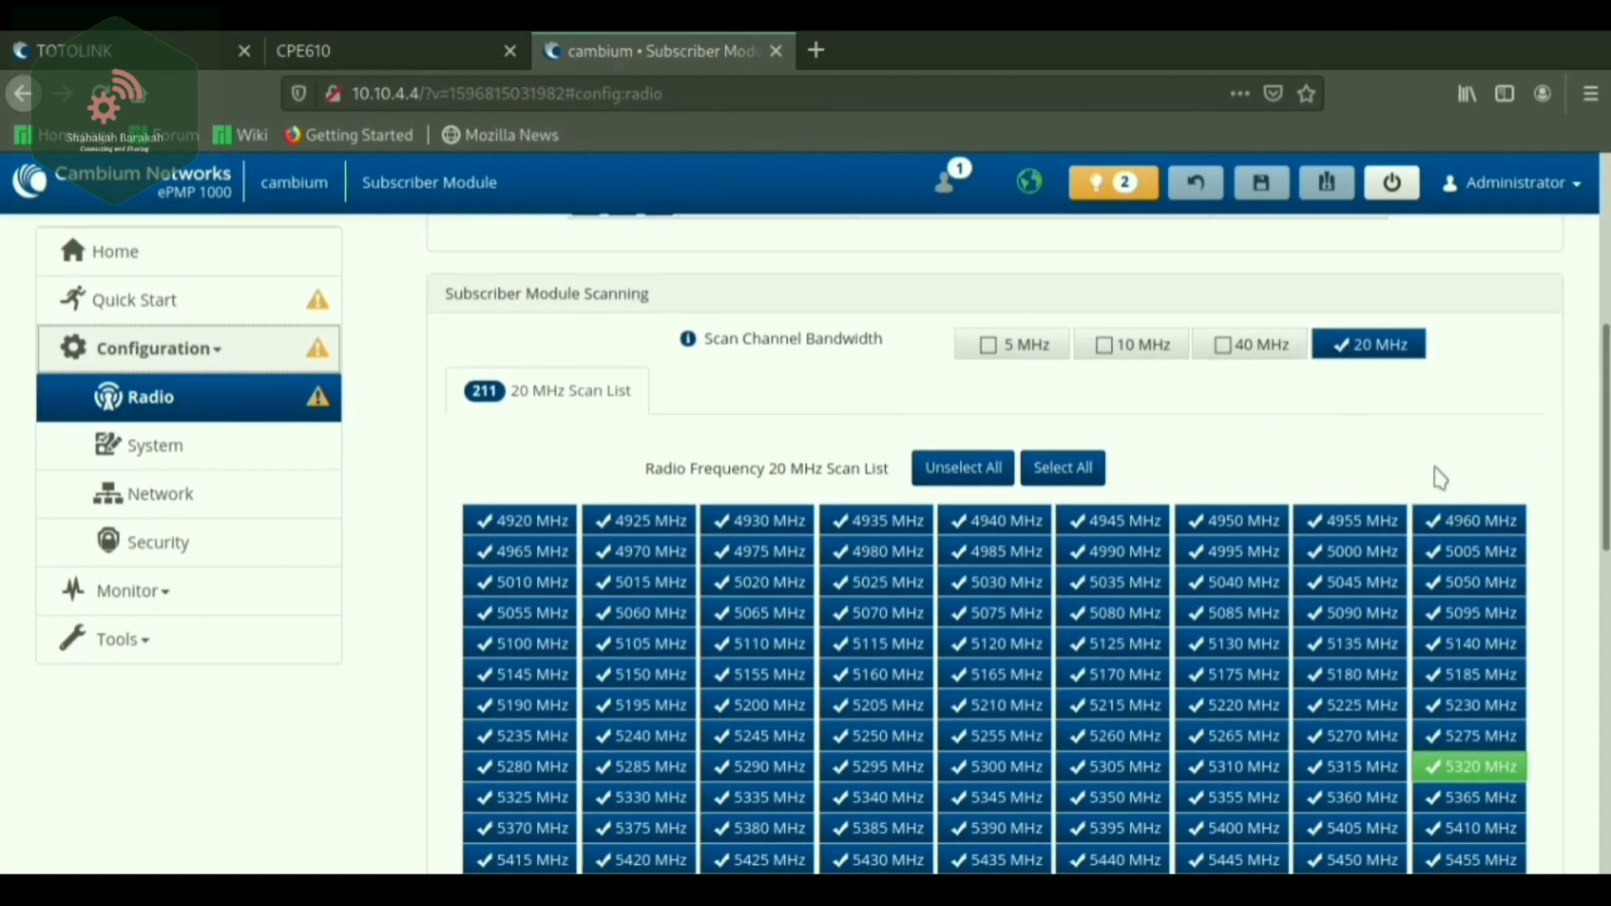
scroll(1502, 770, "down", 2)
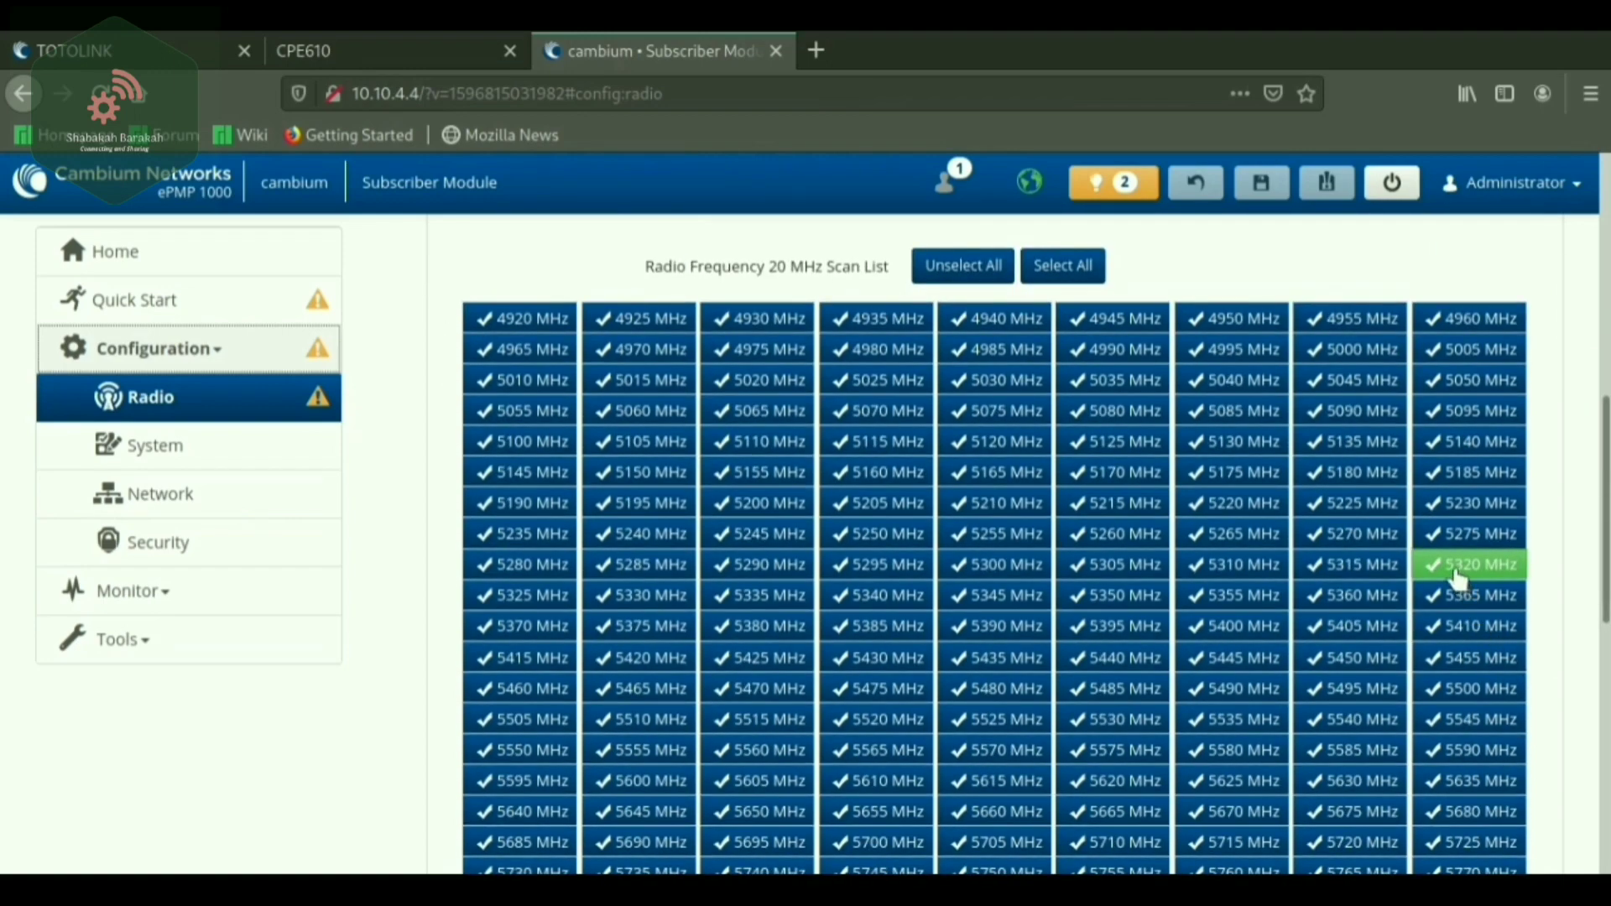
scroll(1548, 571, "down", 5)
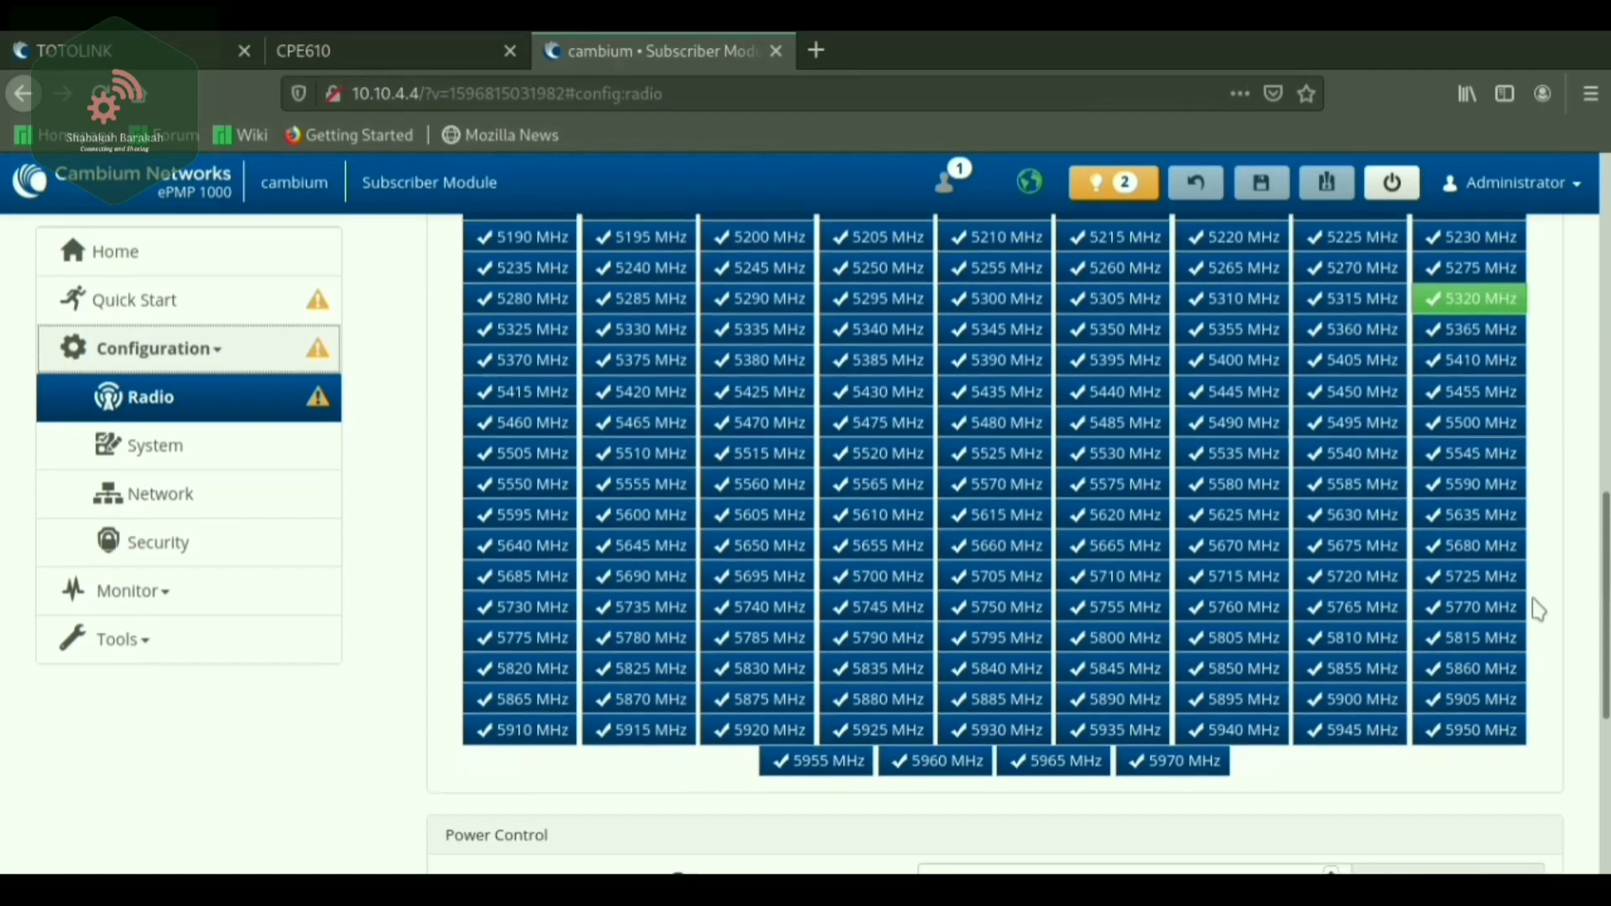
scroll(1537, 617, "down", 2)
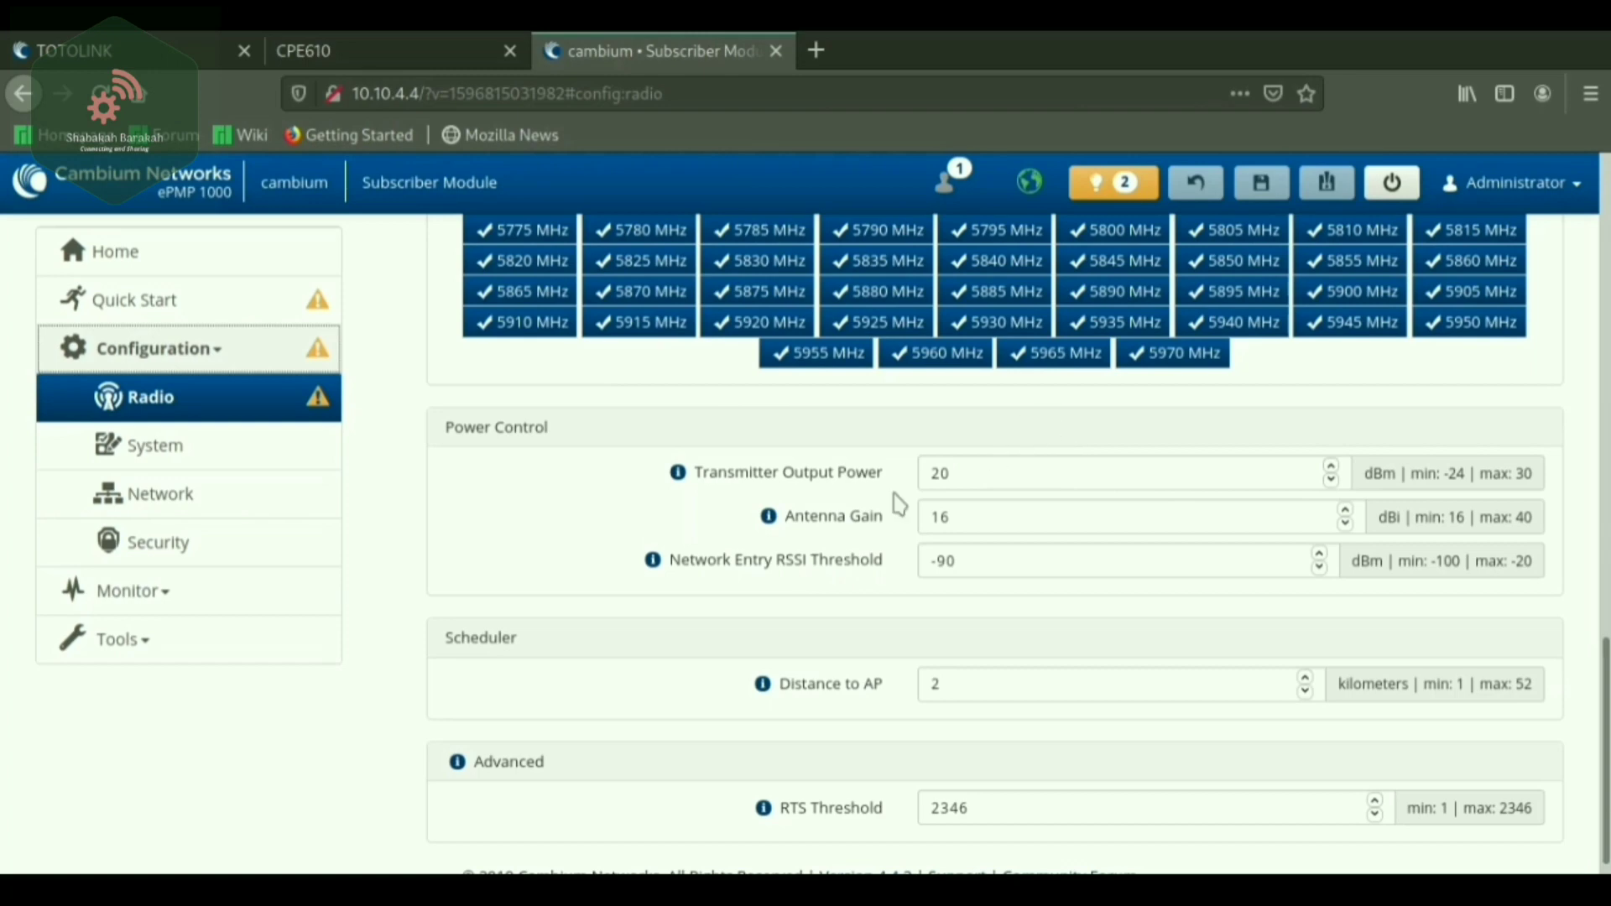
left_click_drag(954, 475, 930, 475)
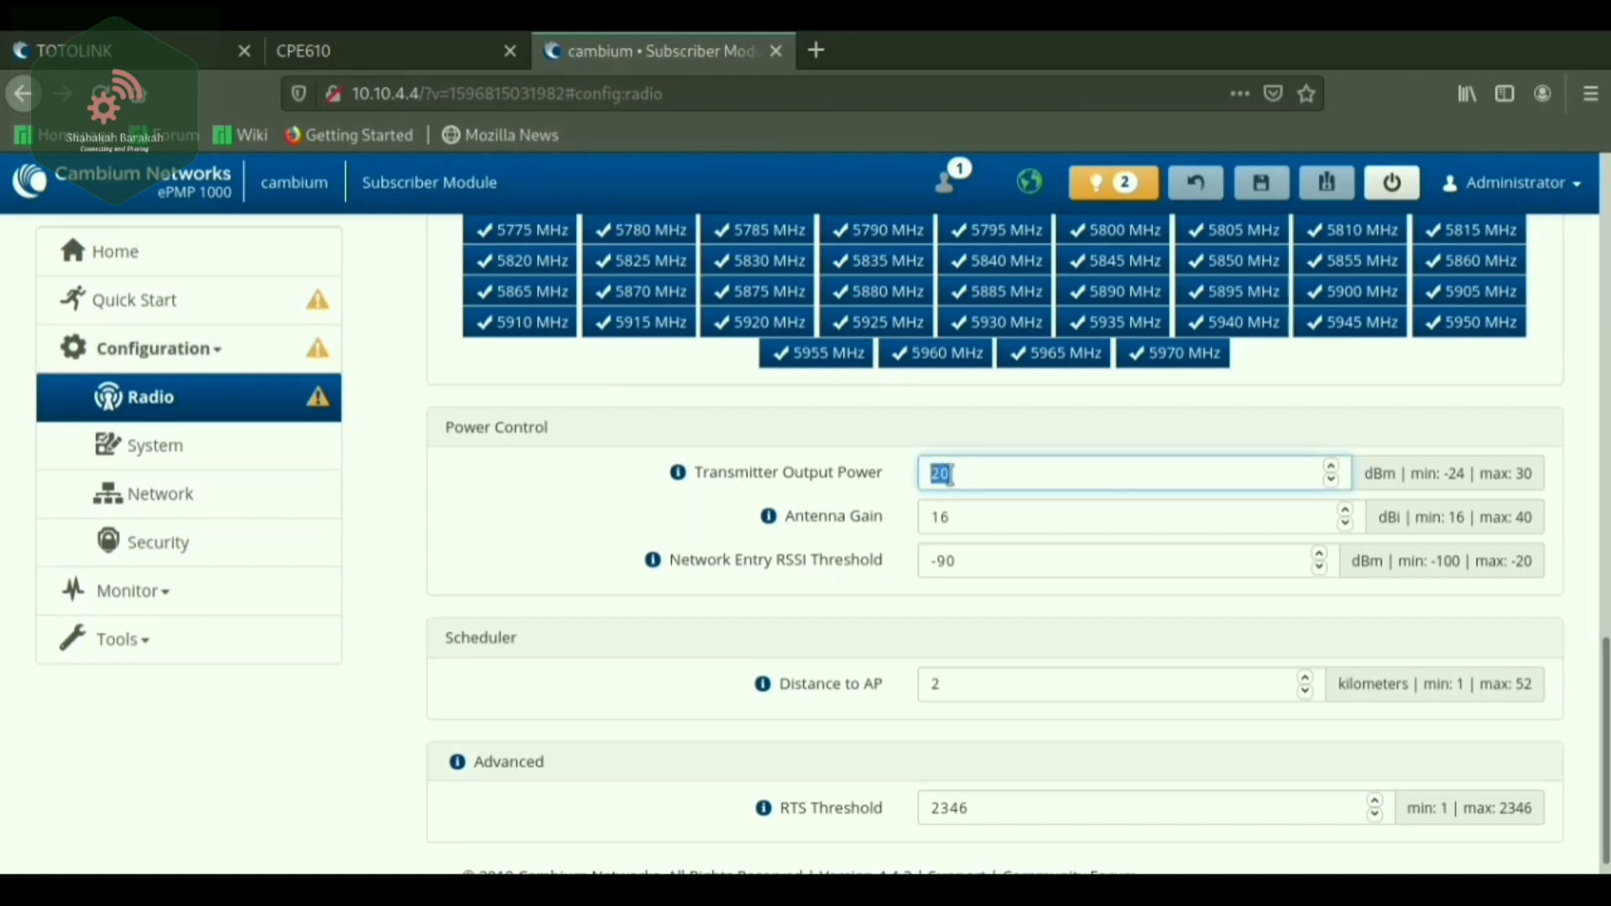
left_click(944, 475)
left_click_drag(954, 475, 933, 475)
left_click(974, 474)
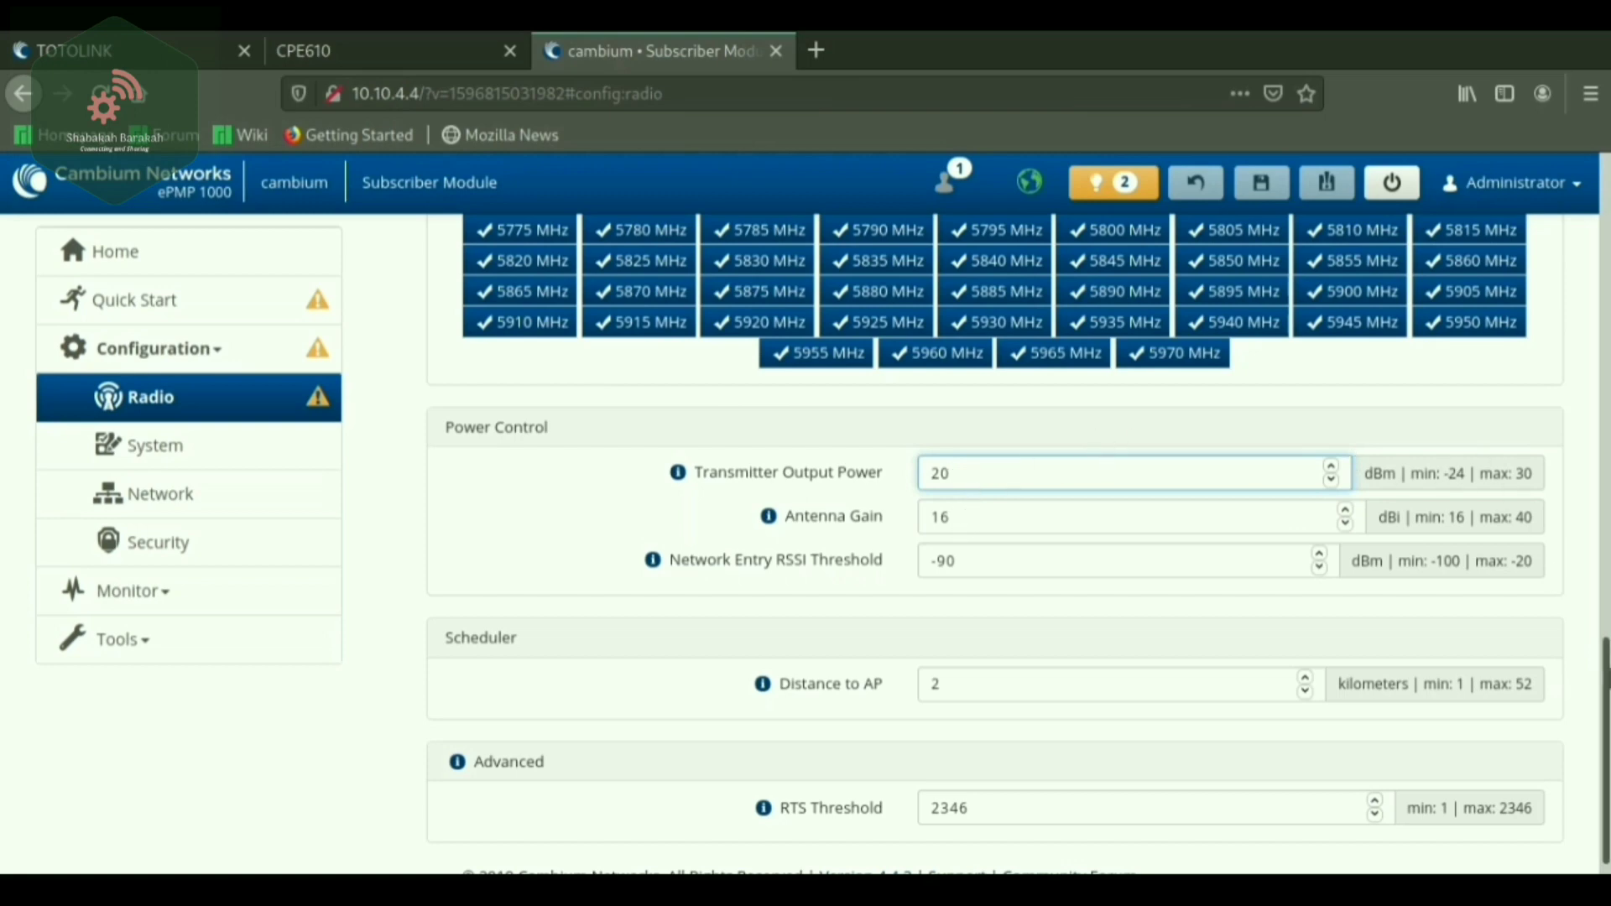
scroll(1606, 678, "down", 2)
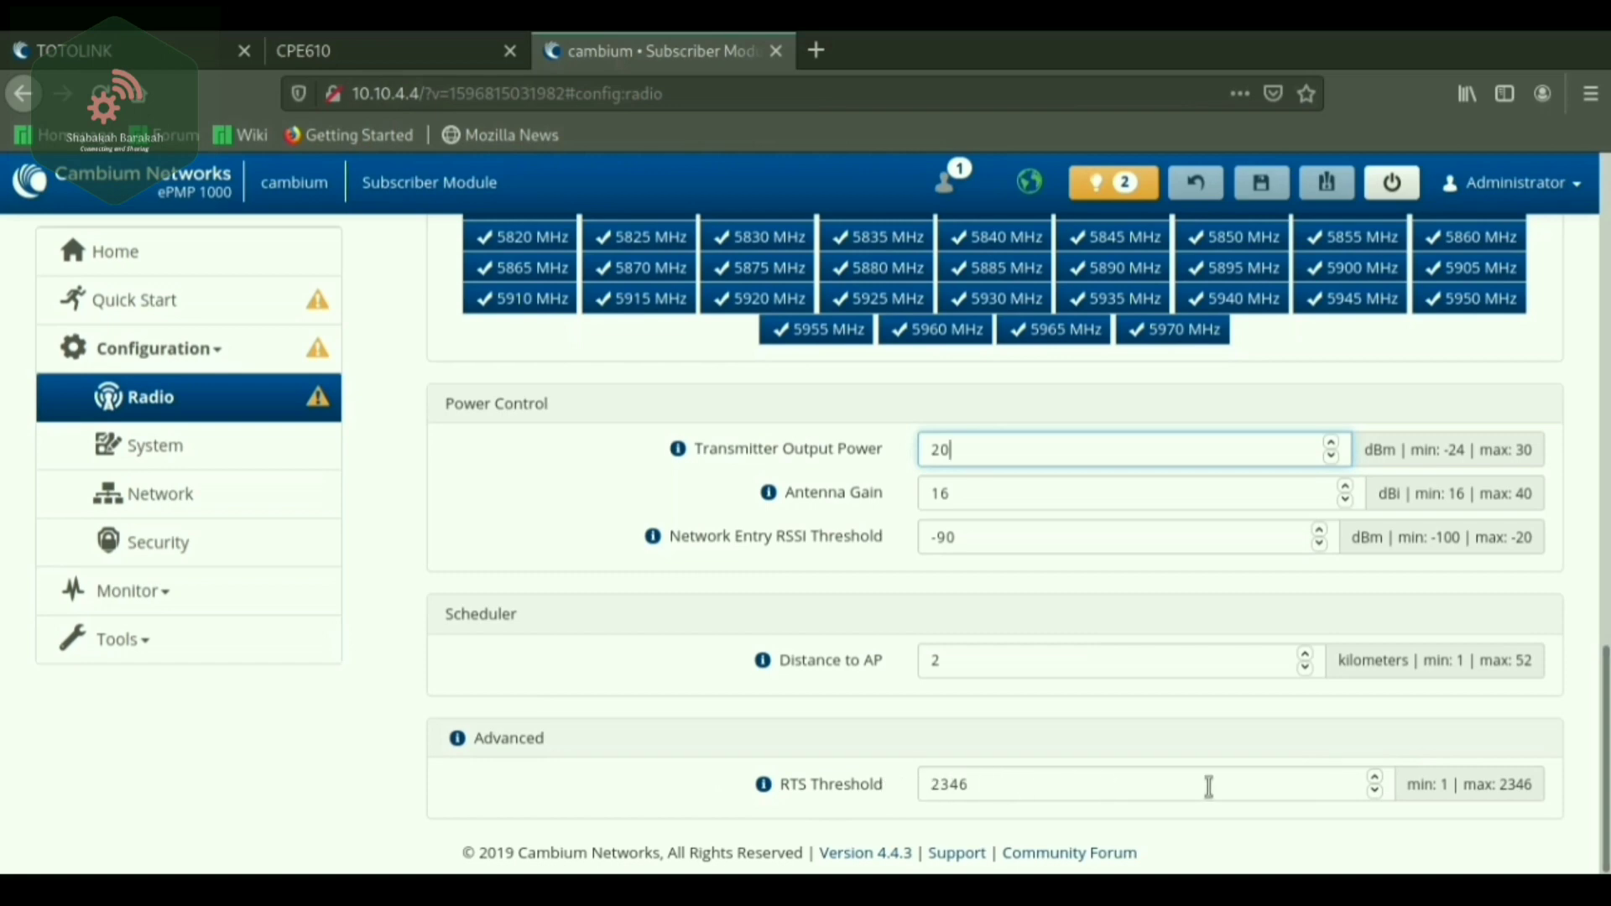
scroll(1604, 671, "up", 3)
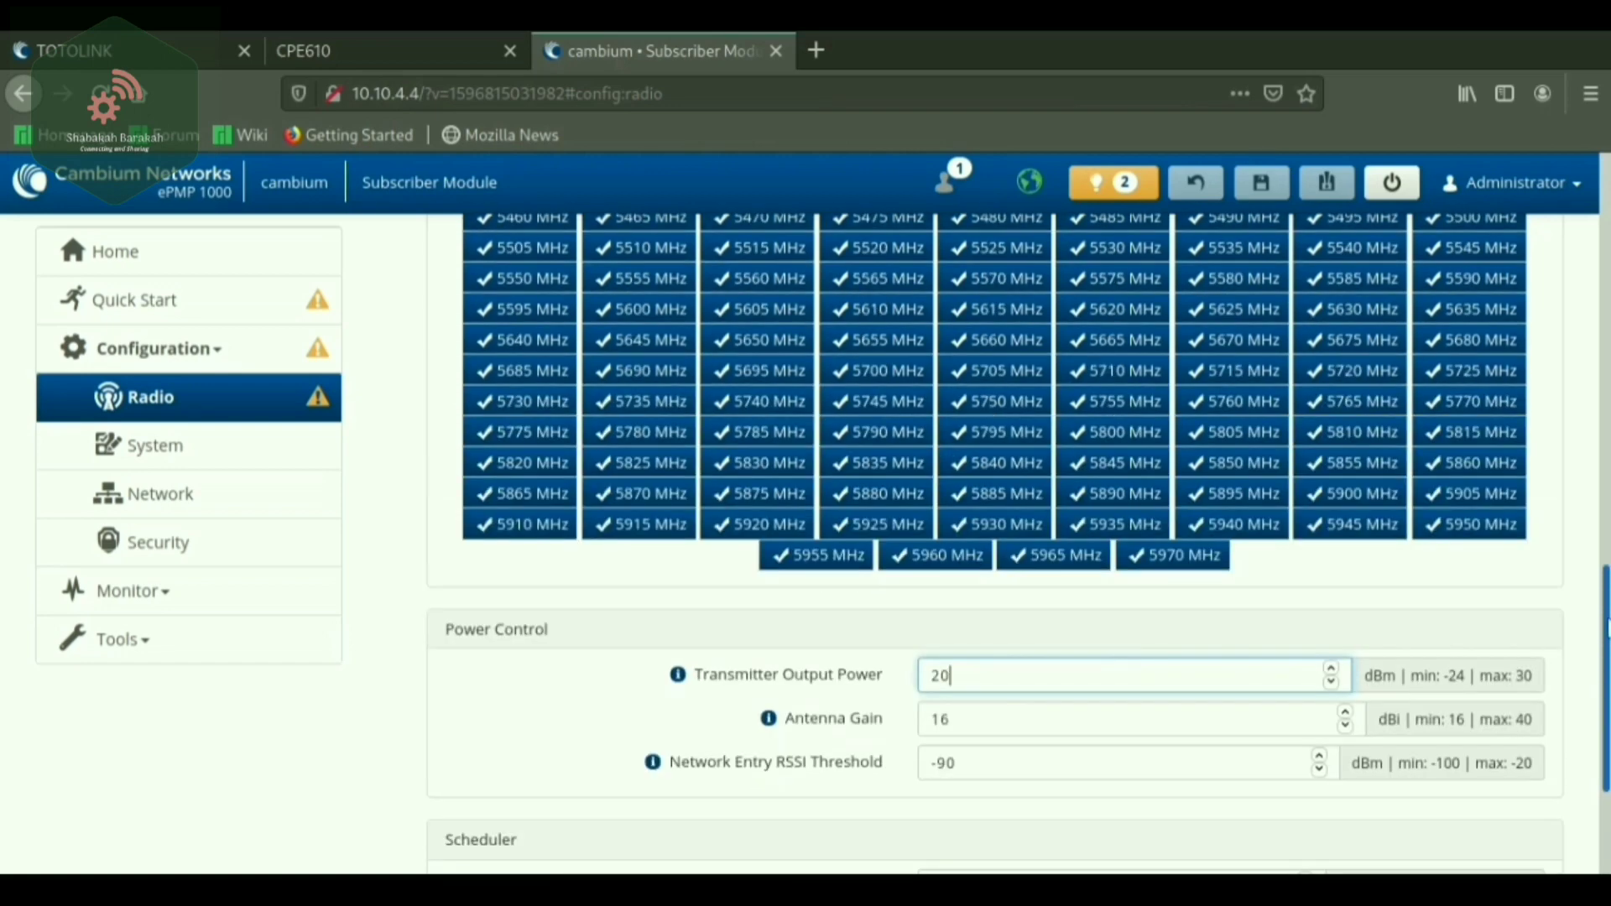
scroll(1468, 460, "up", 3)
scroll(1468, 459, "down", 6)
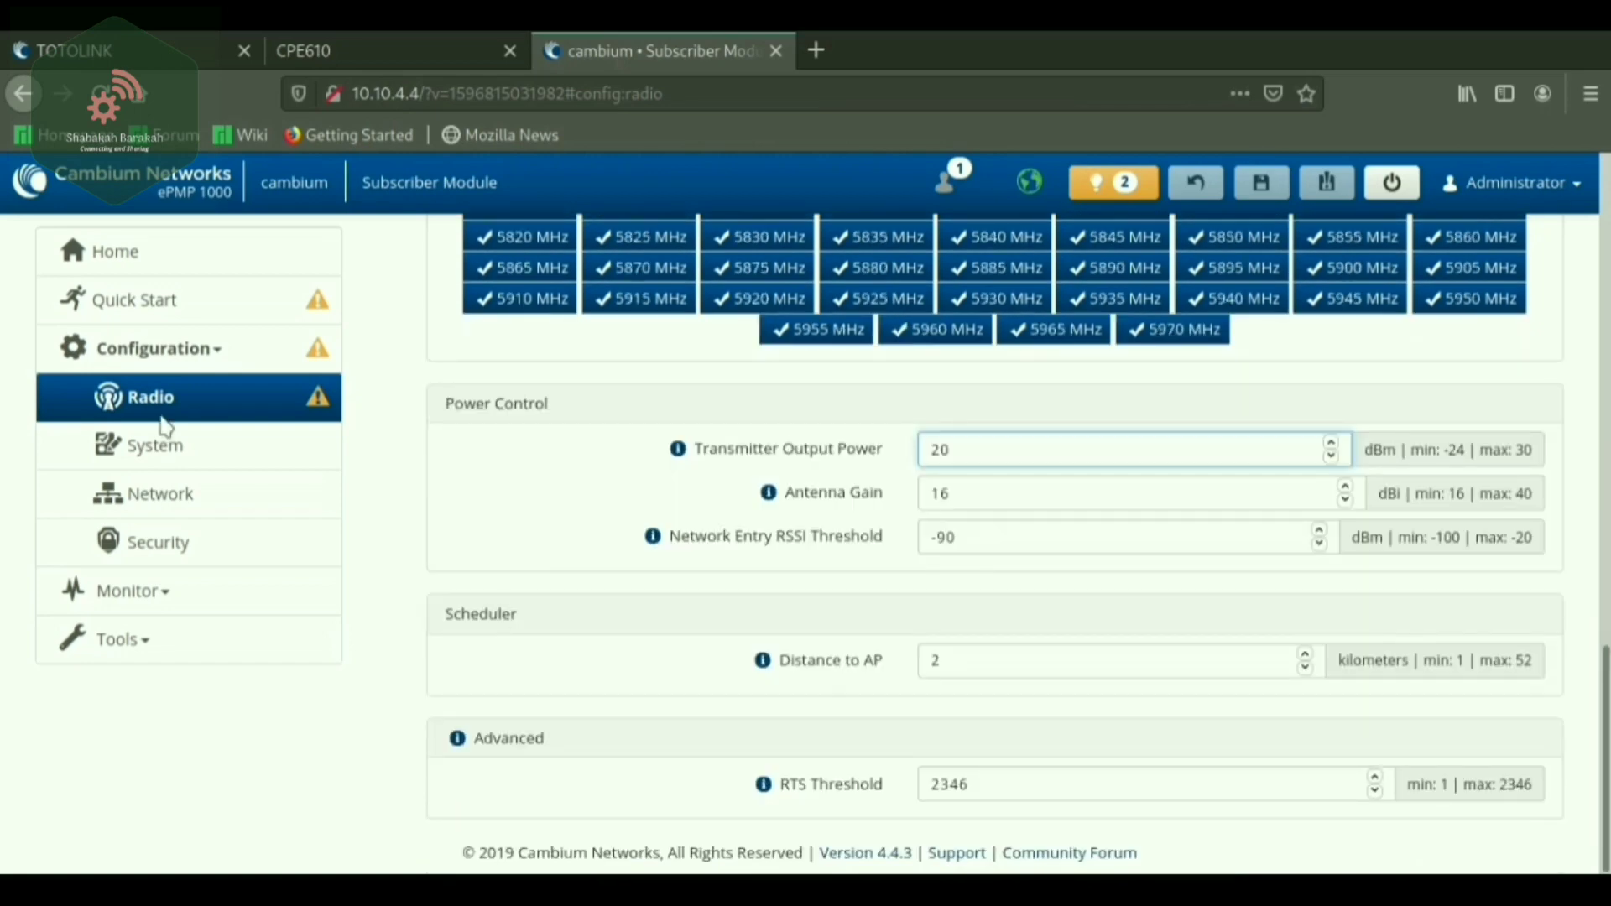
Open System configuration and review General, NTP, SNMP, Syslog, cnMaestro and Account Management.
left_click(153, 459)
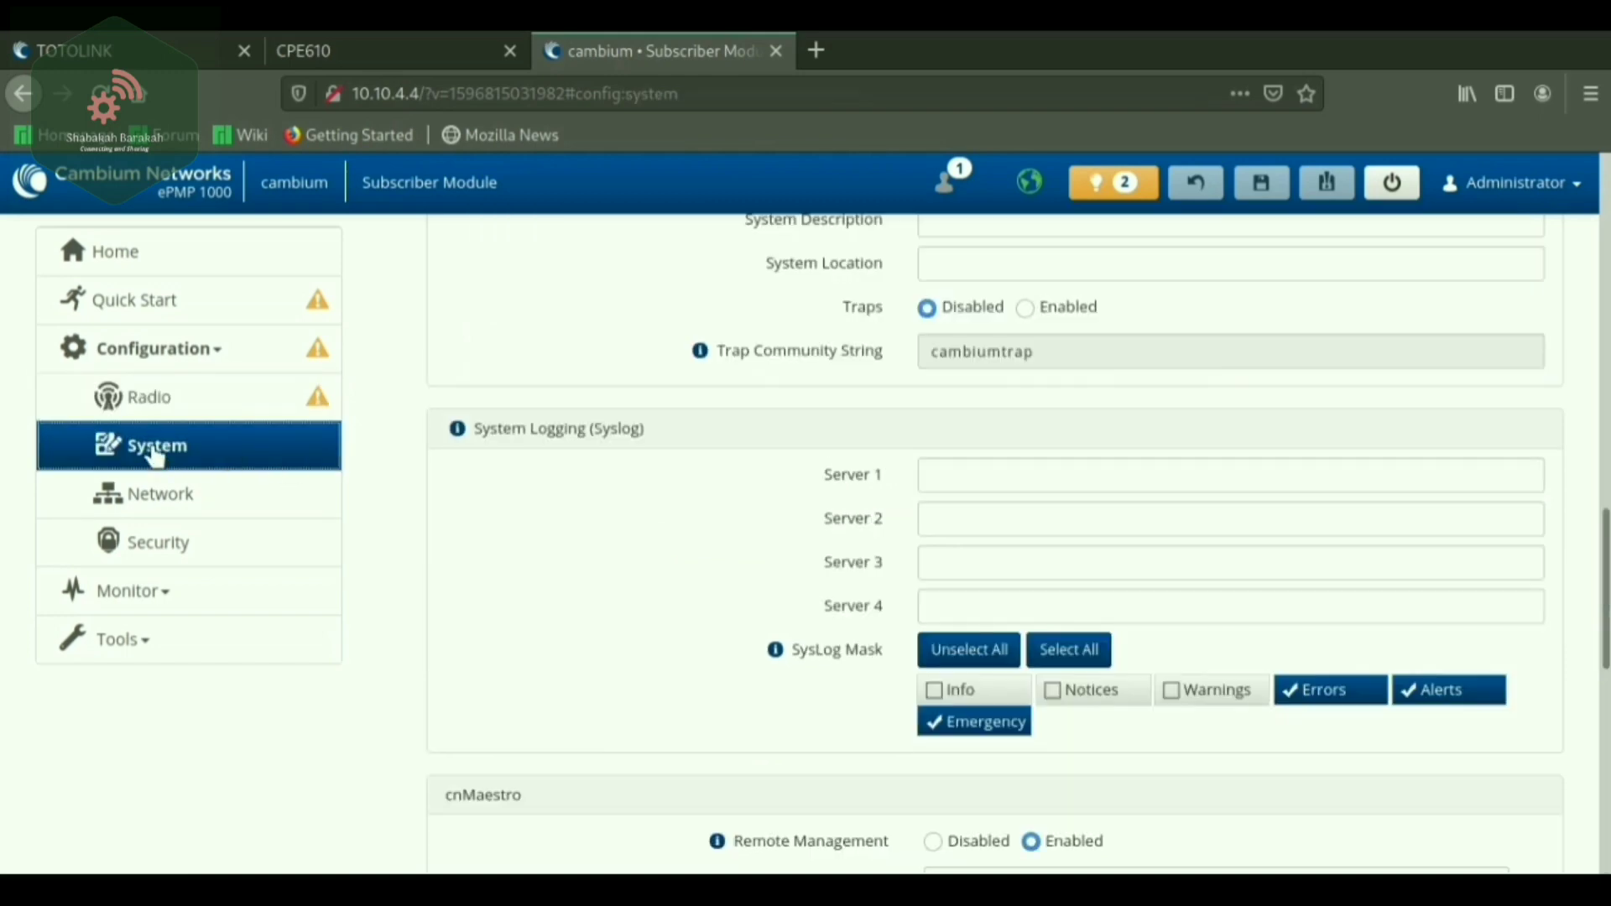
scroll(818, 486, "up", 7)
scroll(812, 550, "up", 8)
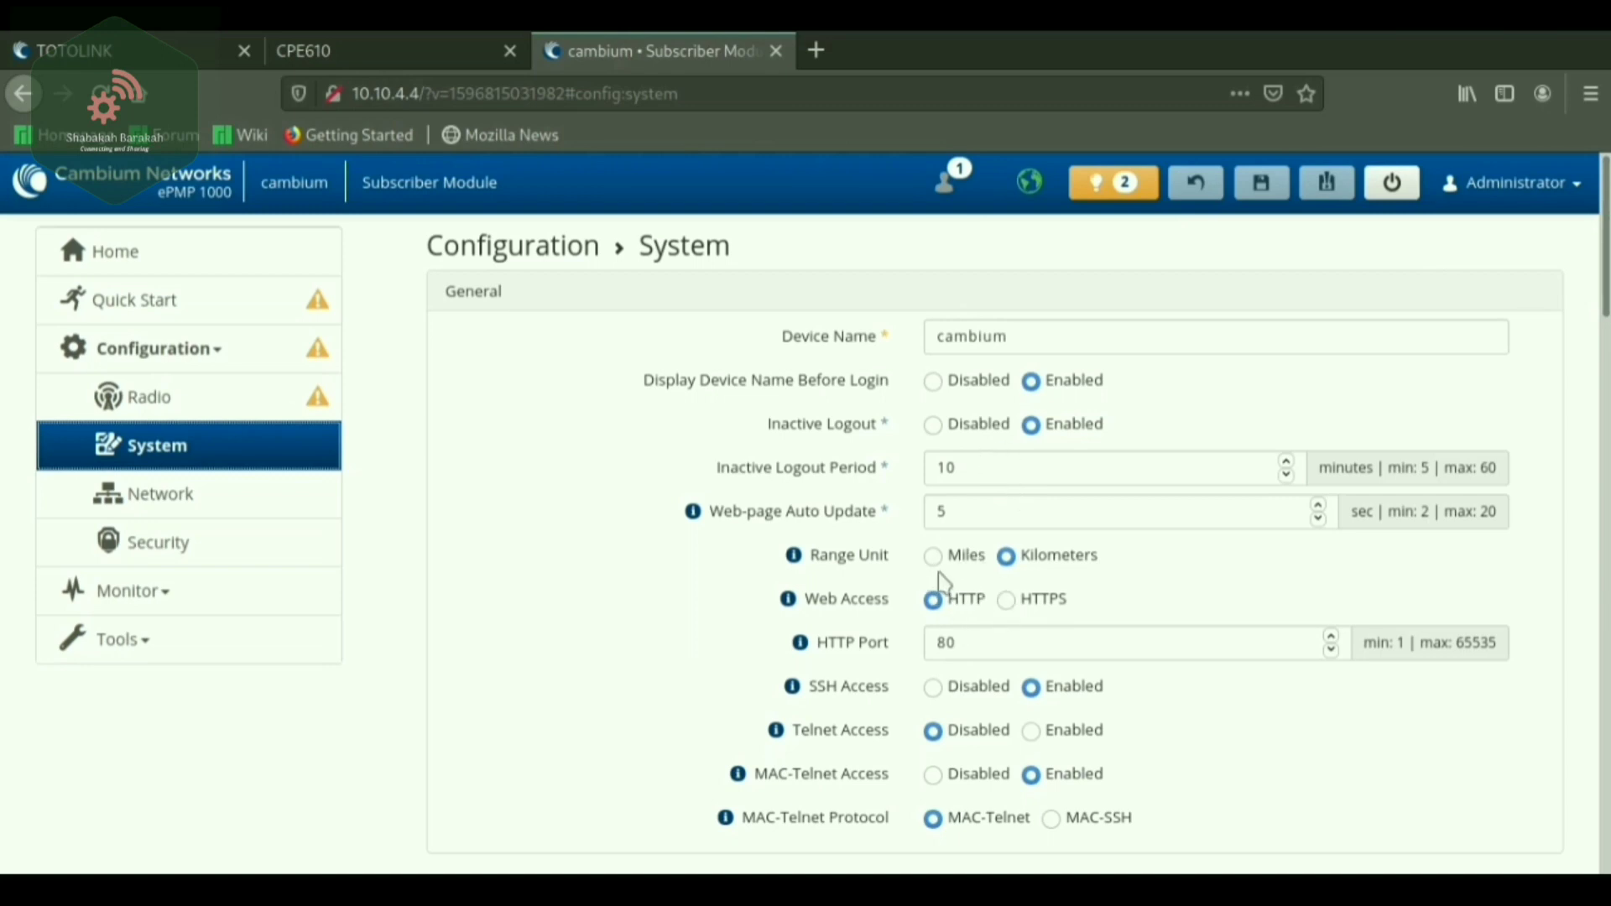
scroll(868, 625, "down", 7)
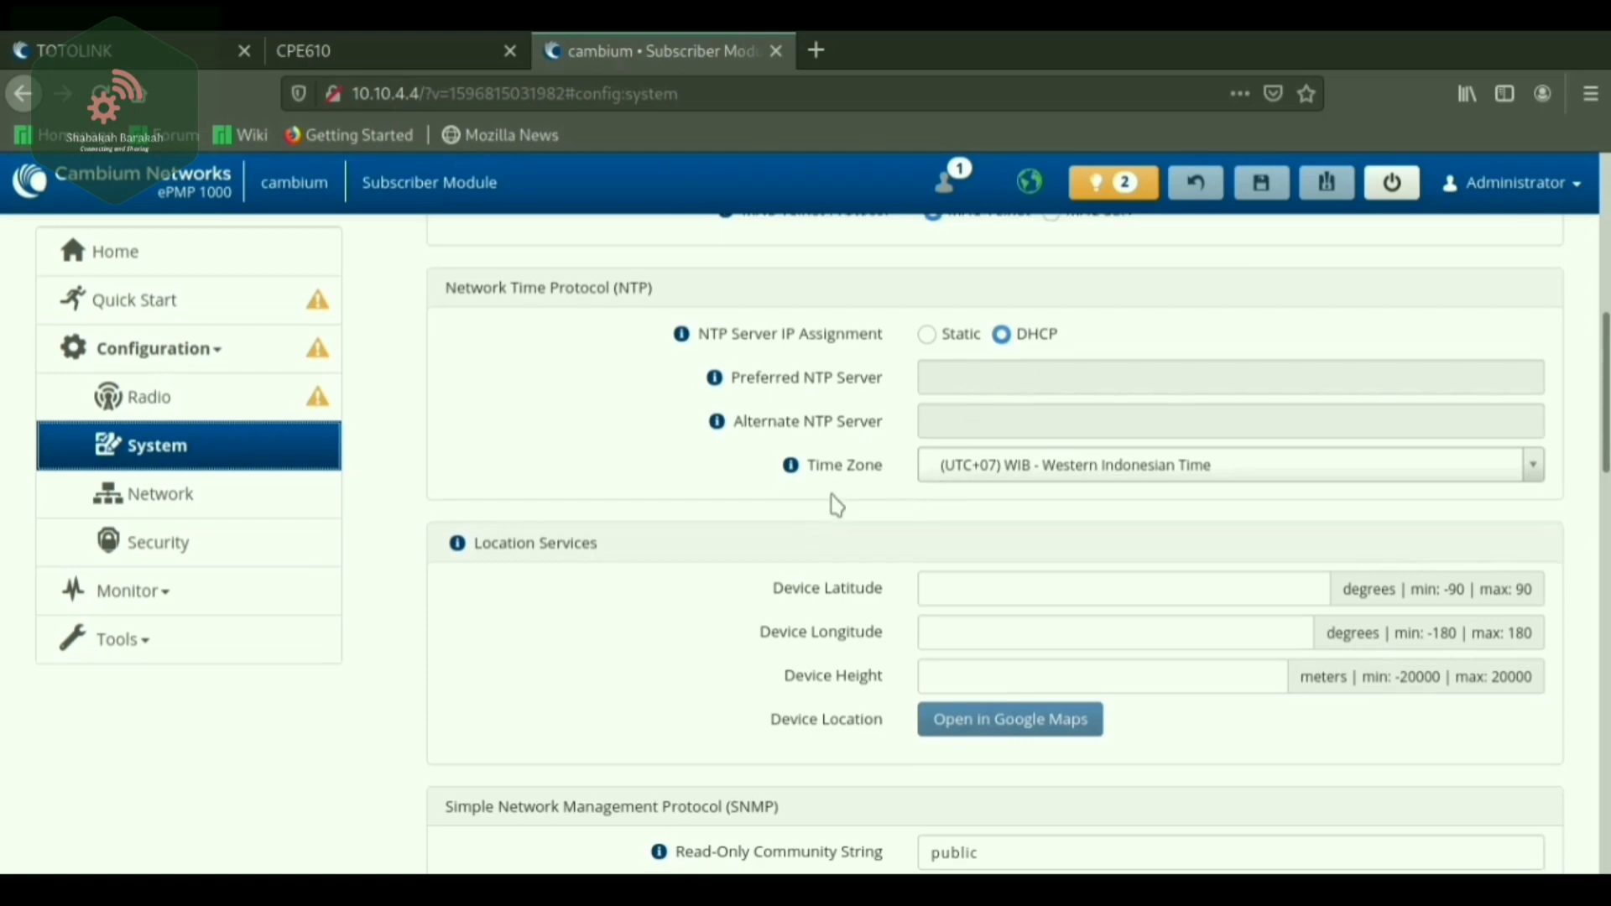
scroll(805, 503, "down", 3)
scroll(803, 506, "down", 9)
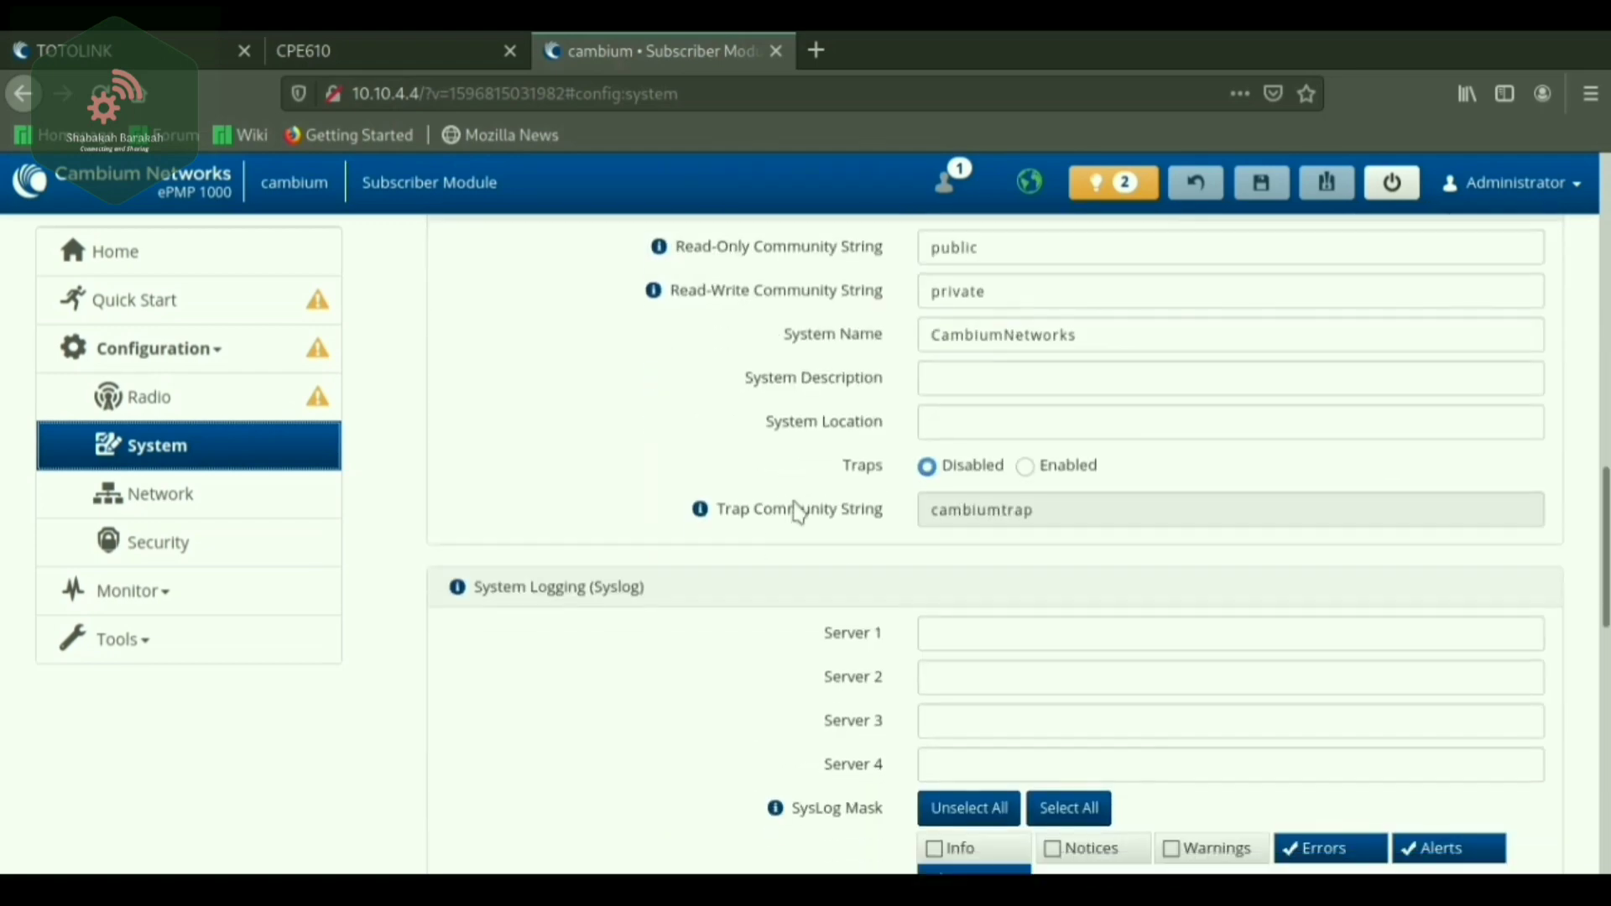
scroll(630, 618, "down", 5)
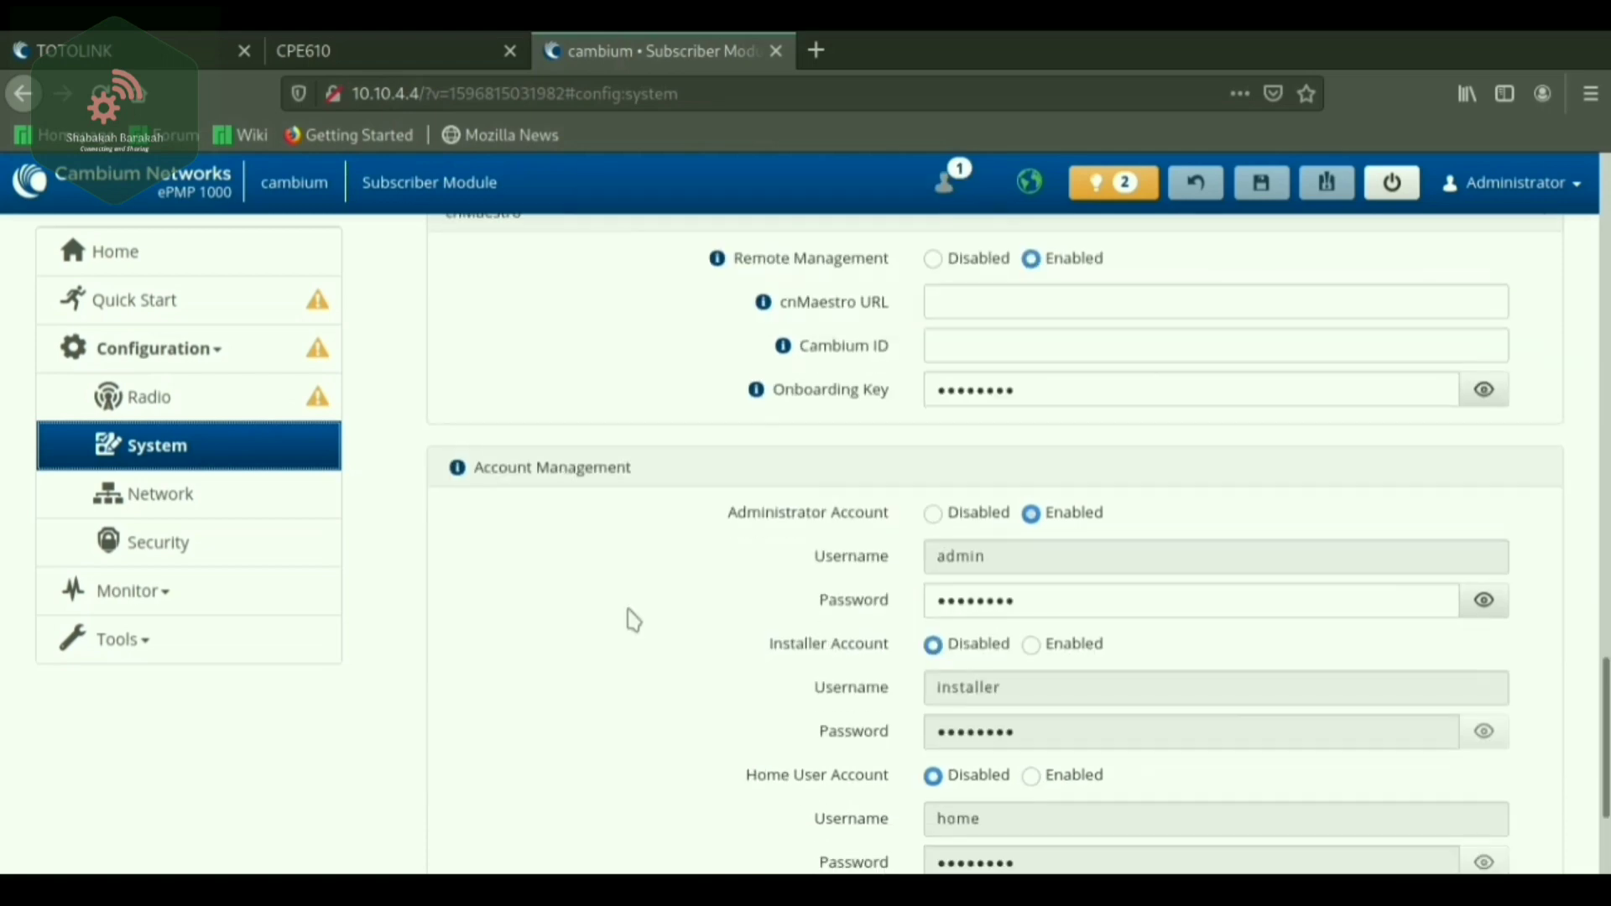
scroll(646, 668, "up", 10)
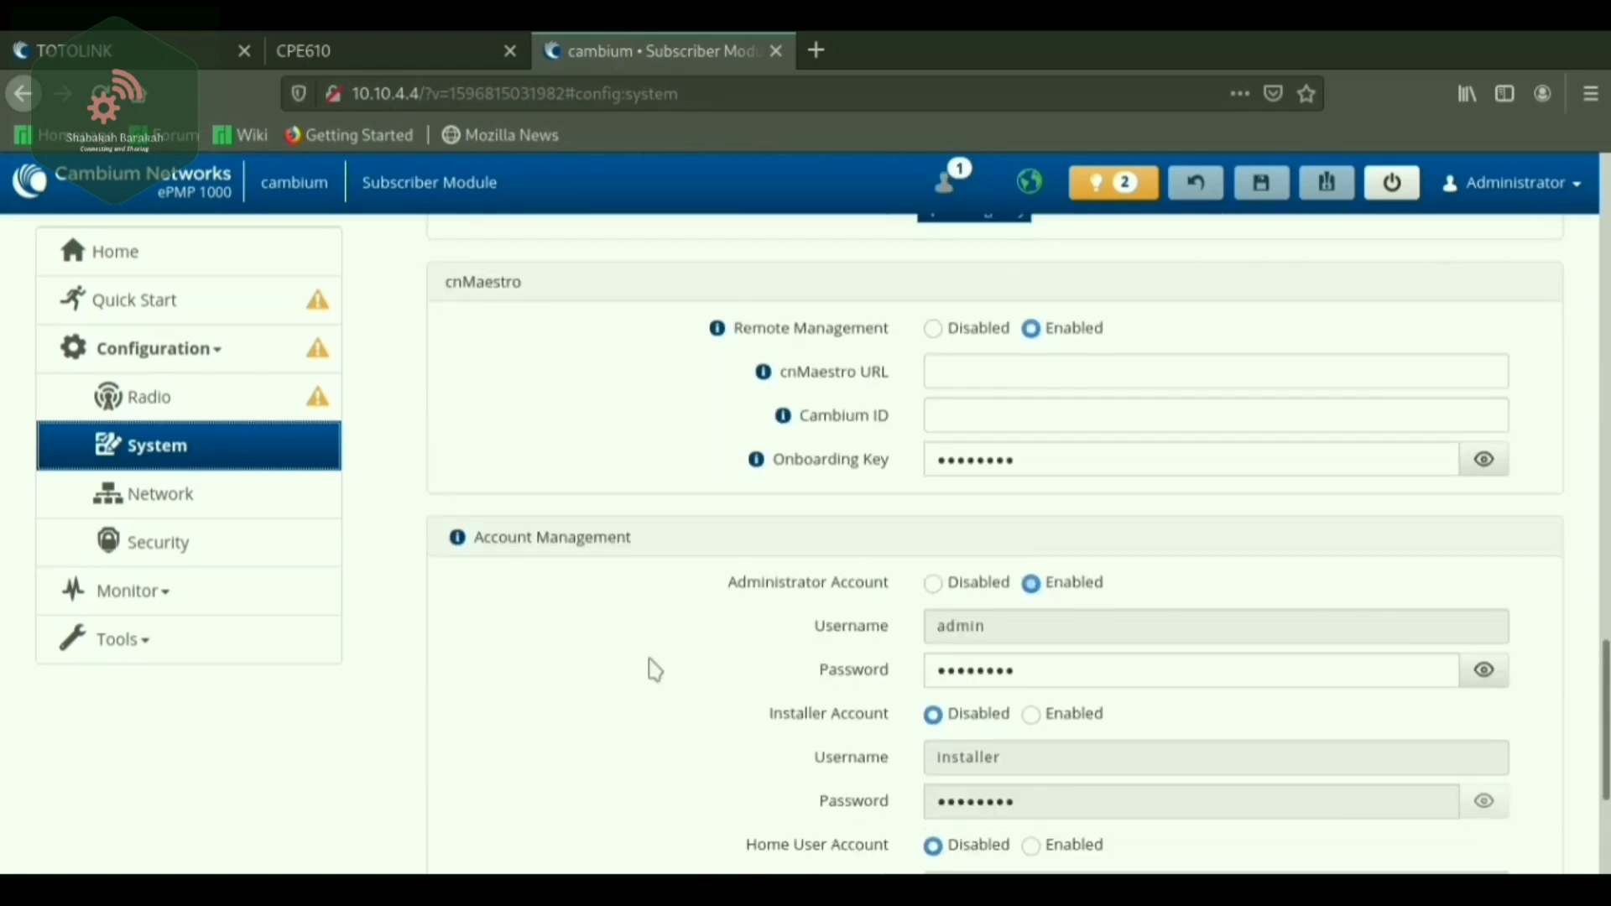
Open Network configuration and show the Network Mode help for Bridge mode.
left_click(144, 502)
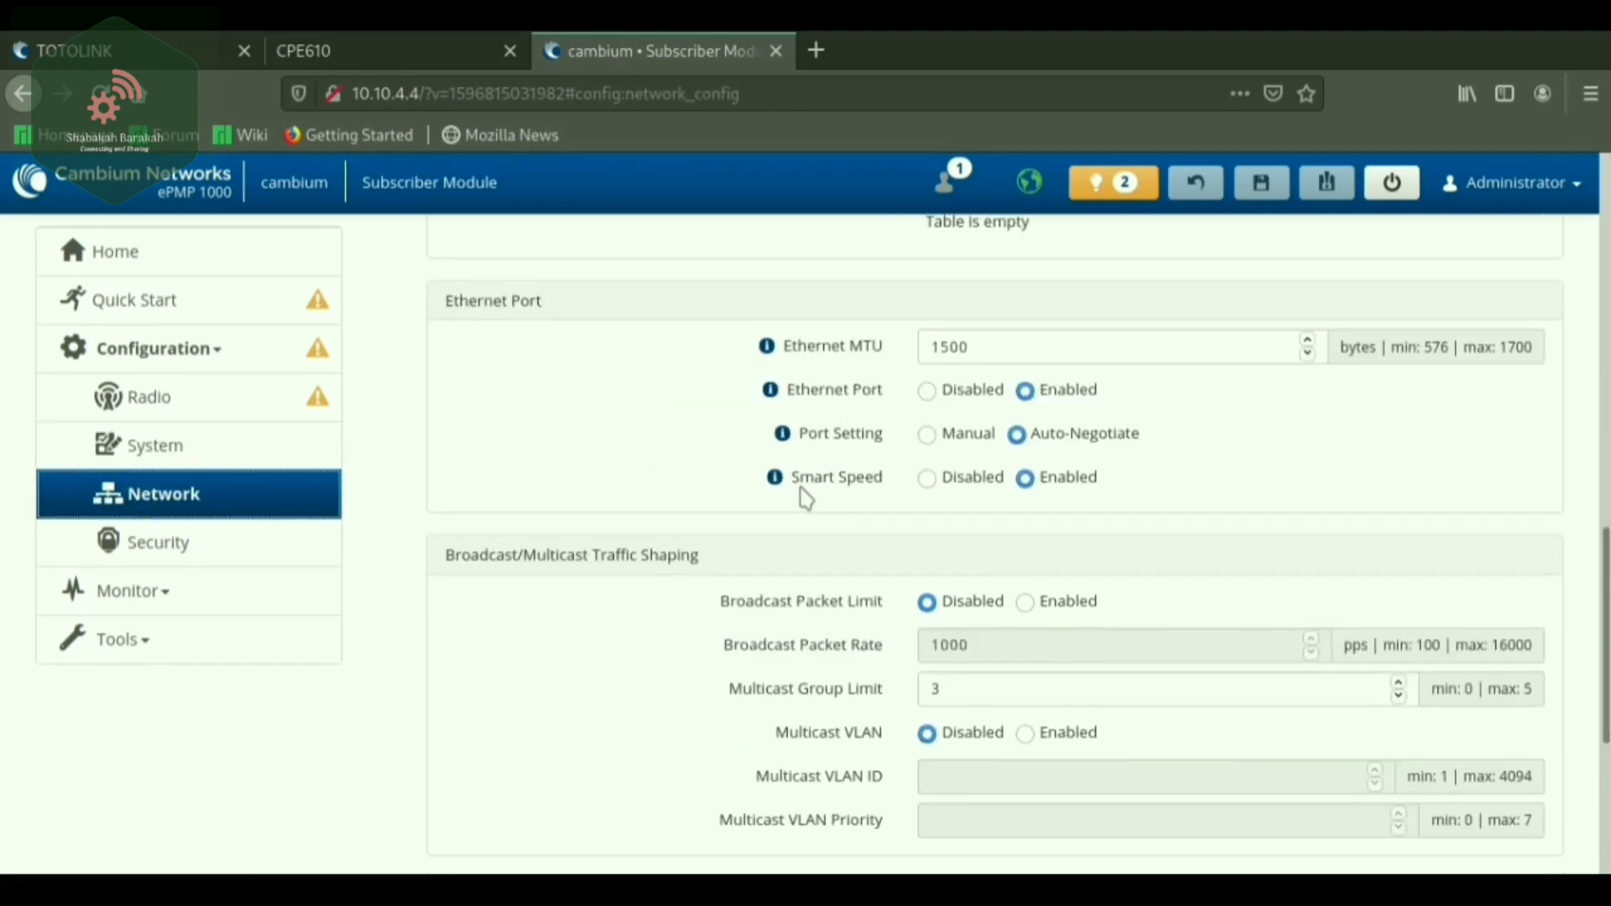
scroll(807, 503, "up", 6)
scroll(818, 537, "up", 5)
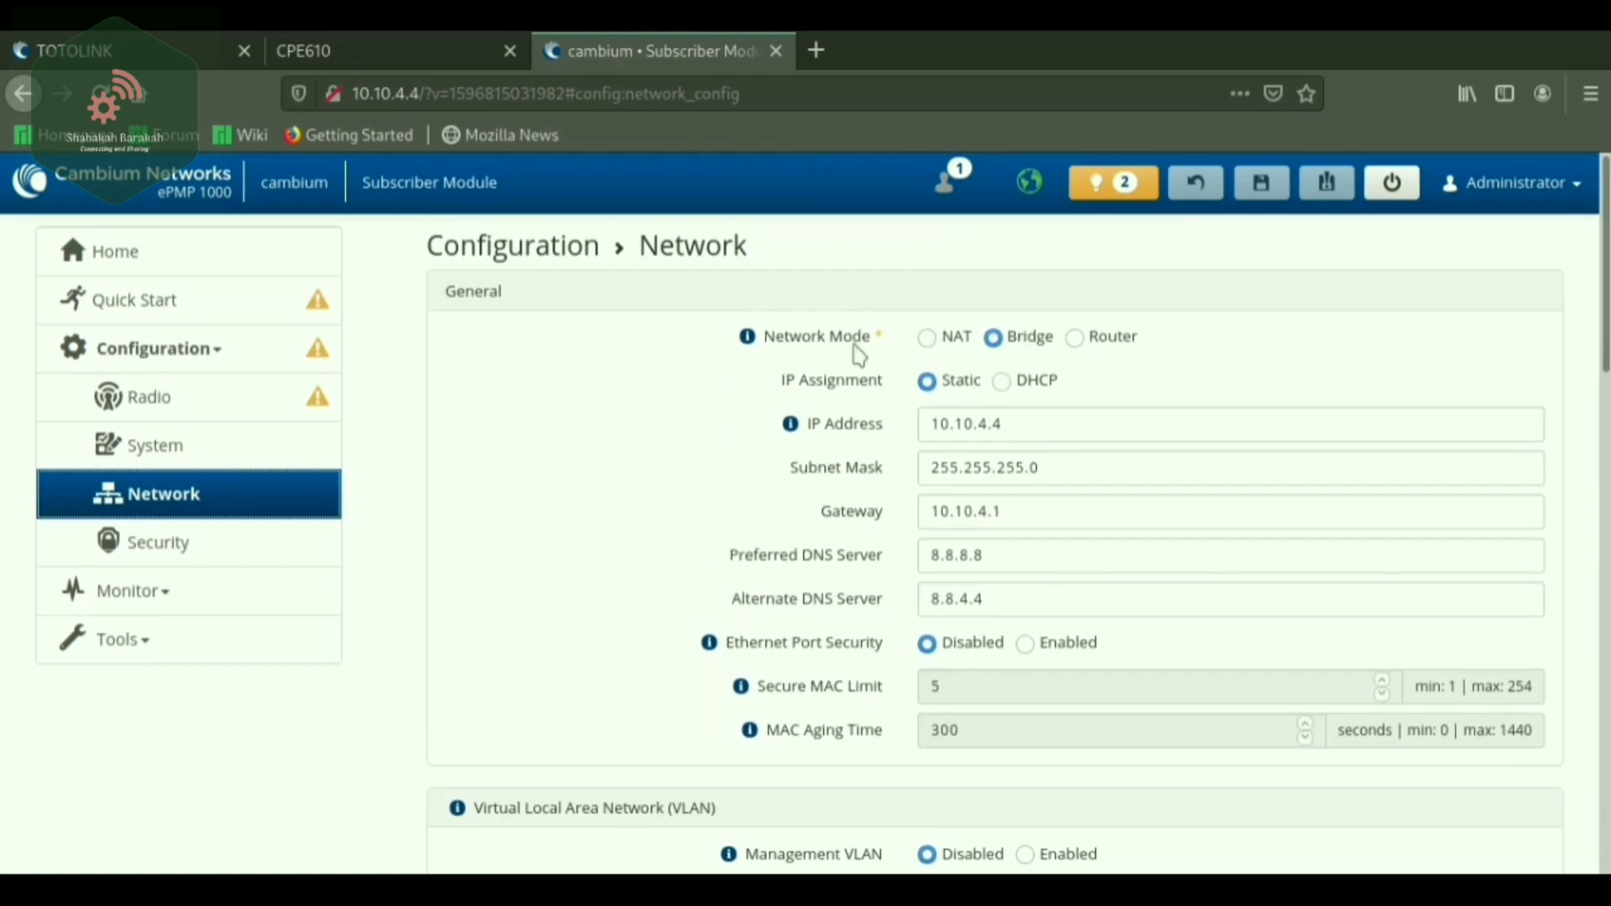
left_click(747, 336)
Review the VLAN, Ethernet Port, Traffic Shaping and Advanced network sections.
scroll(964, 597, "down", 1)
scroll(919, 558, "down", 3)
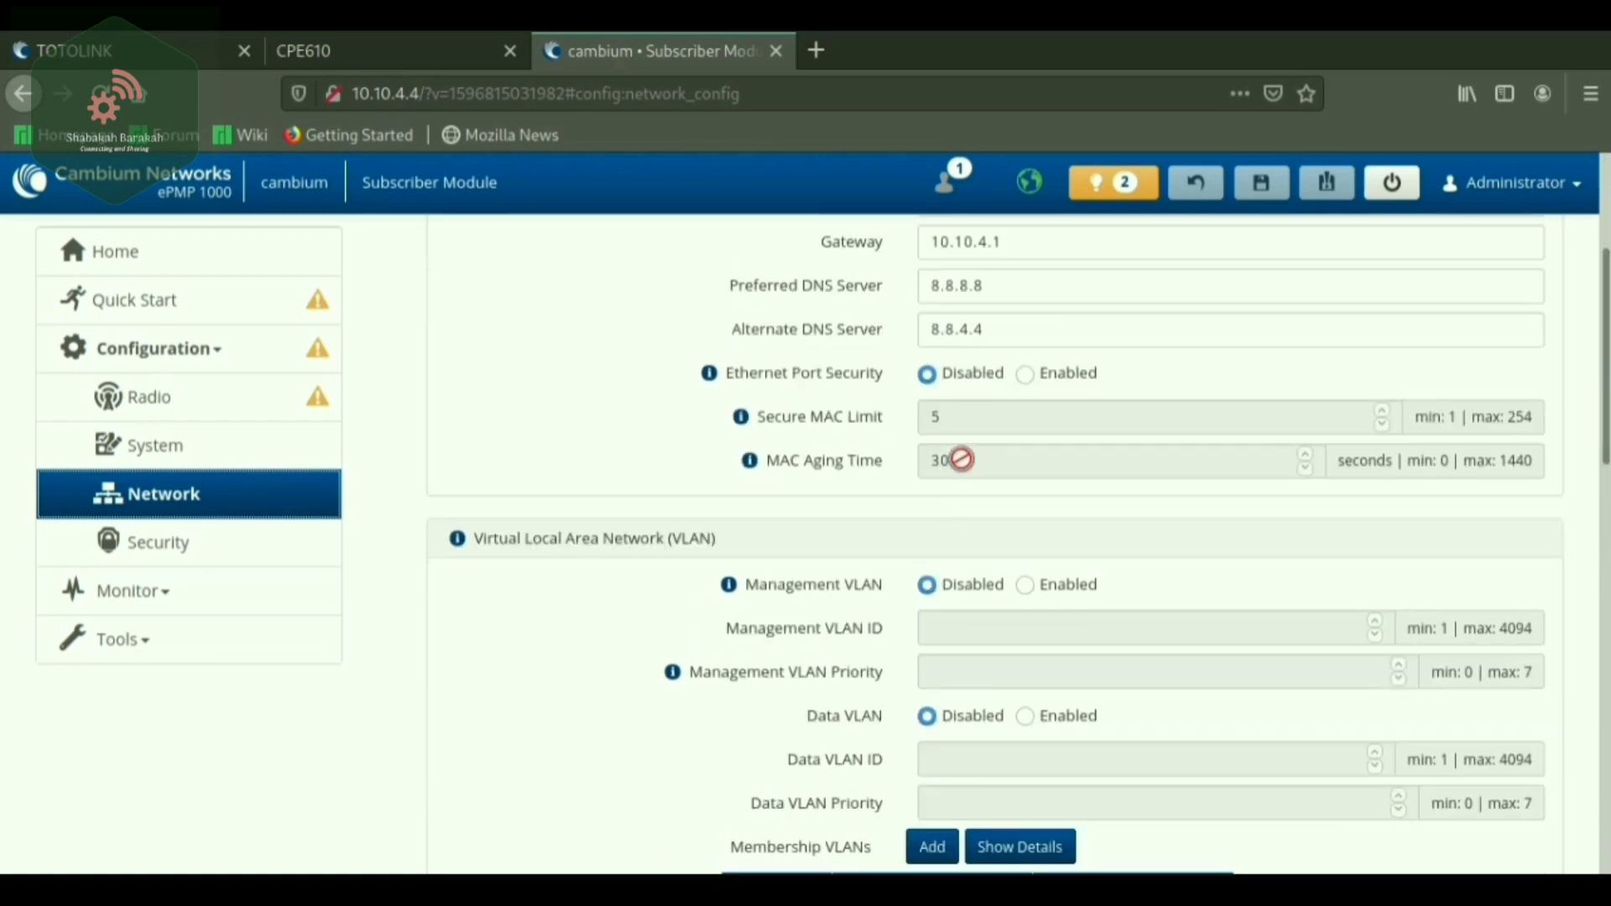
scroll(961, 459, "down", 2)
scroll(780, 558, "down", 3)
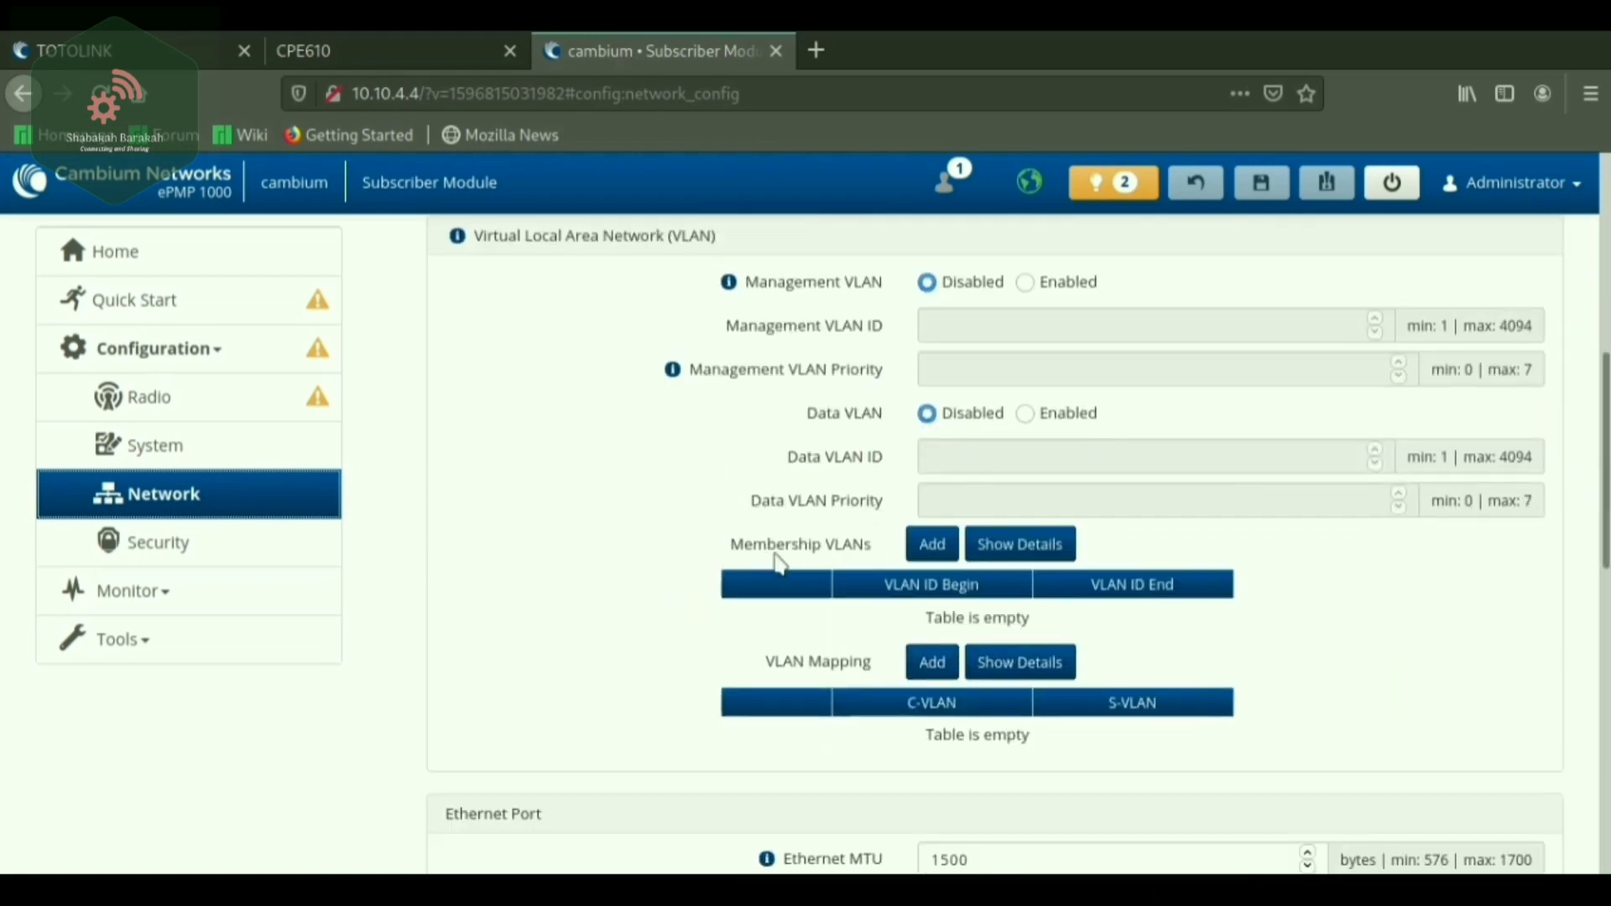
scroll(785, 550, "up", 2)
scroll(756, 596, "down", 3)
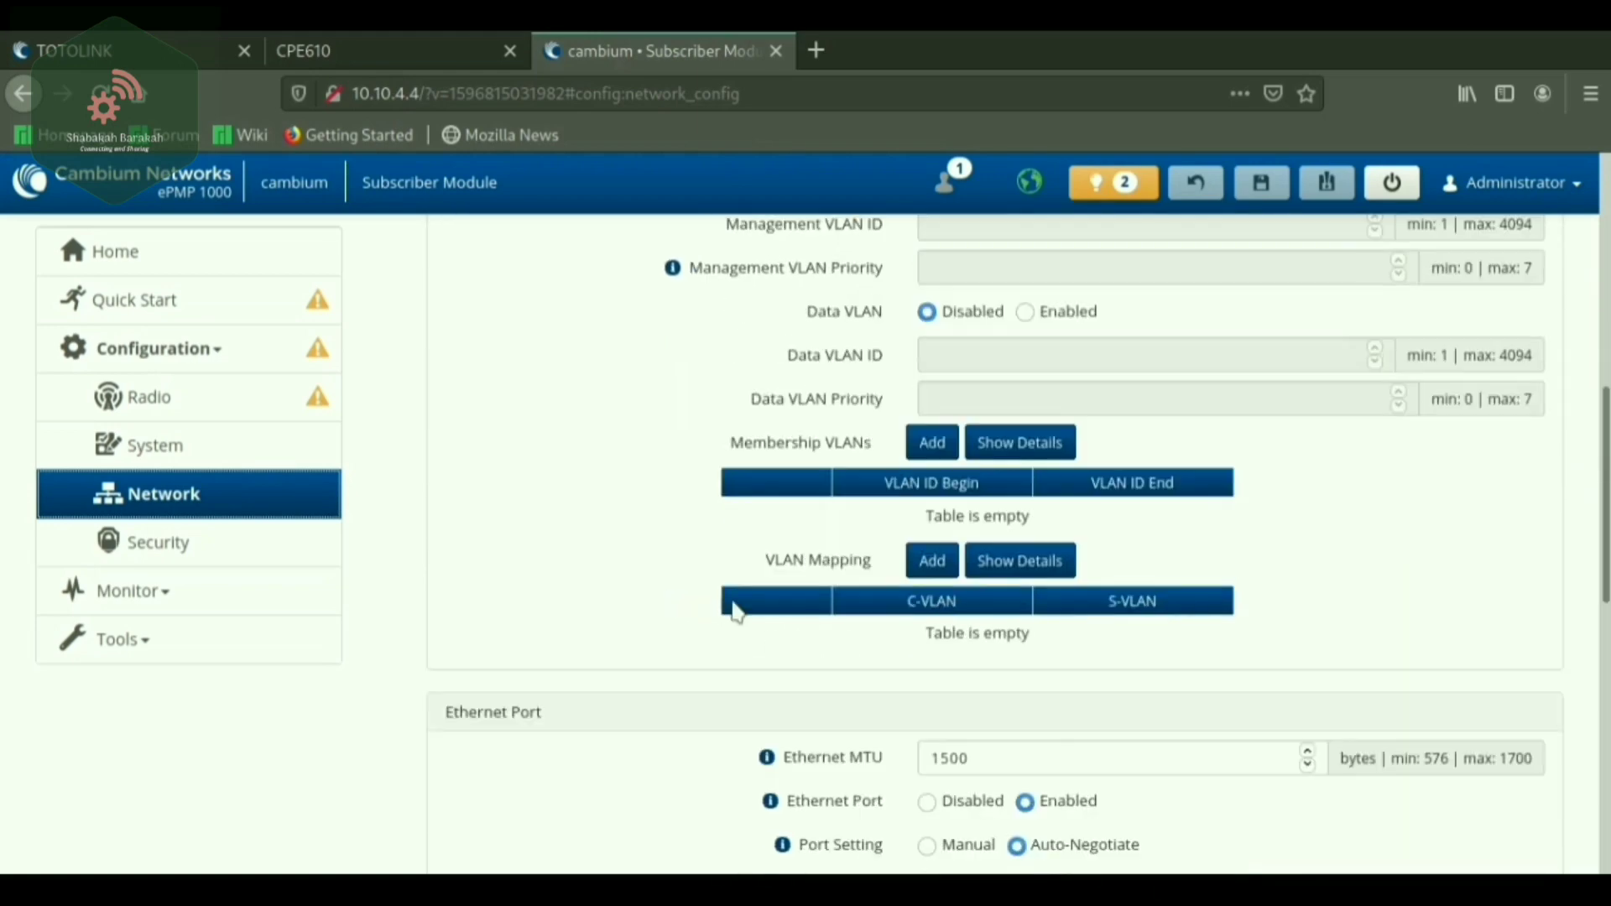
scroll(733, 610, "down", 5)
scroll(699, 654, "down", 3)
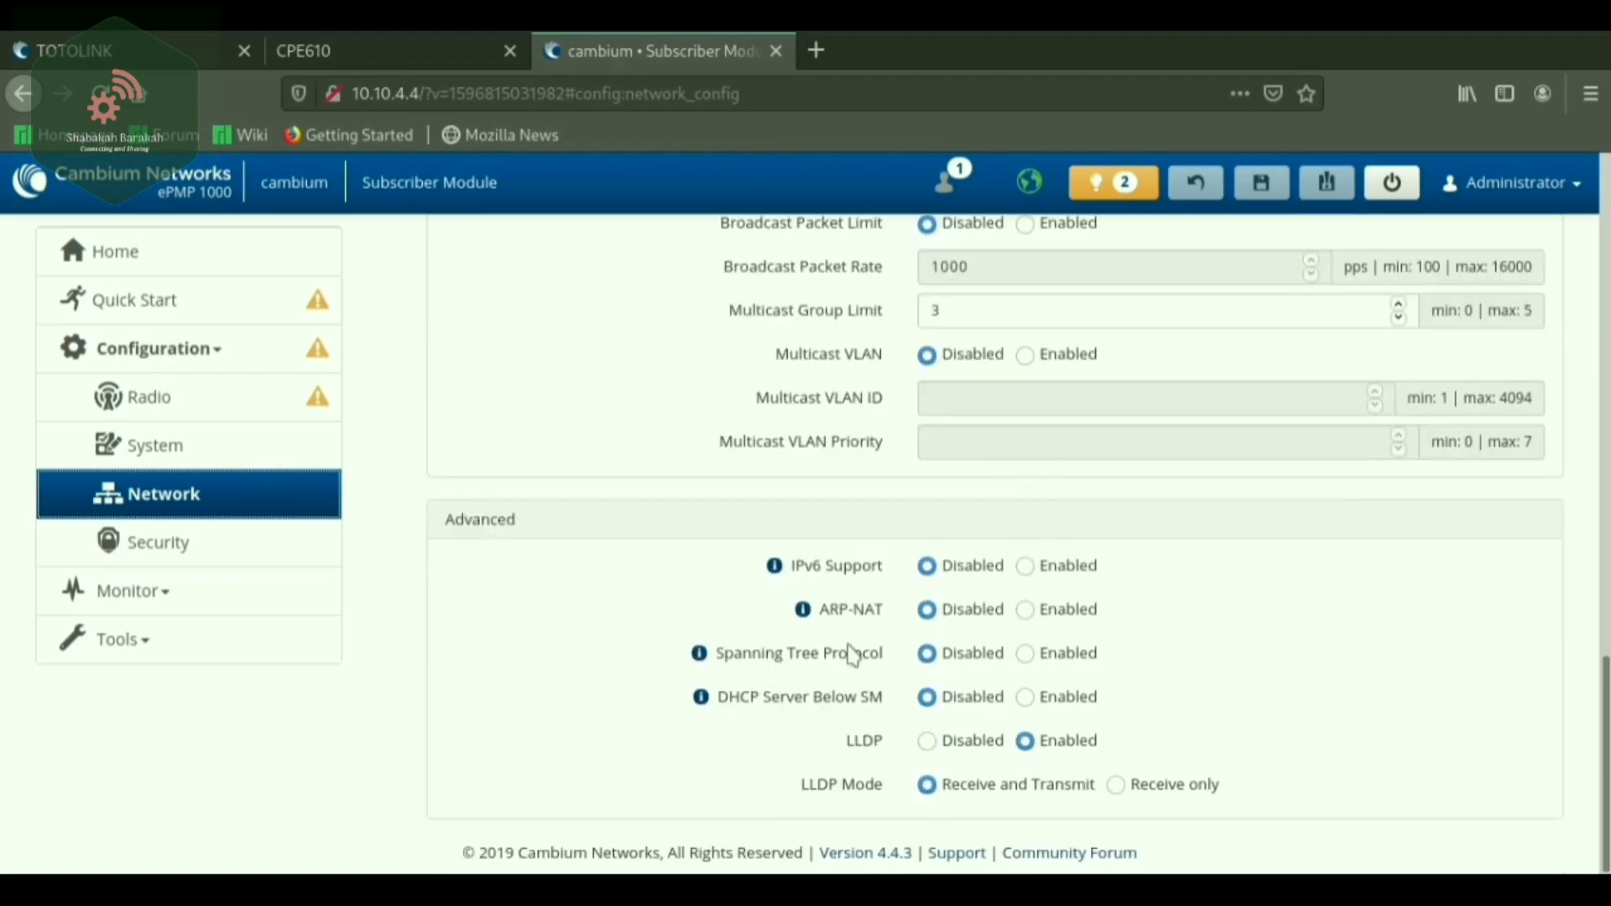
scroll(845, 655, "up", 10)
scroll(399, 622, "up", 3)
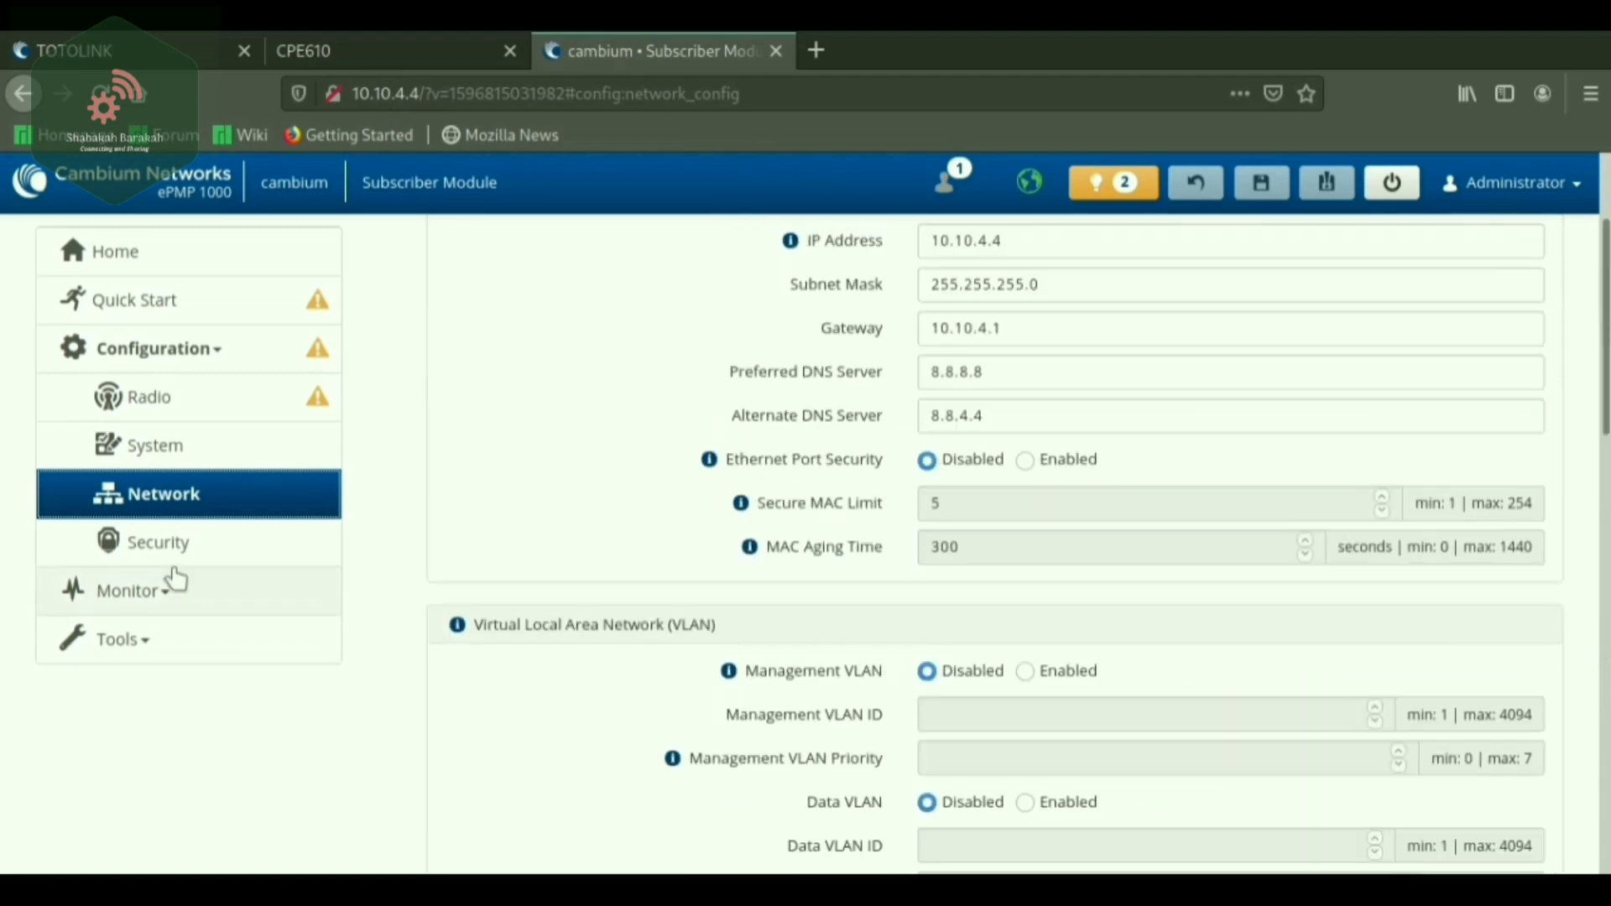
Check the Security page's Authentication Identity String tip, then pass through Monitor back to Radio.
left_click(143, 547)
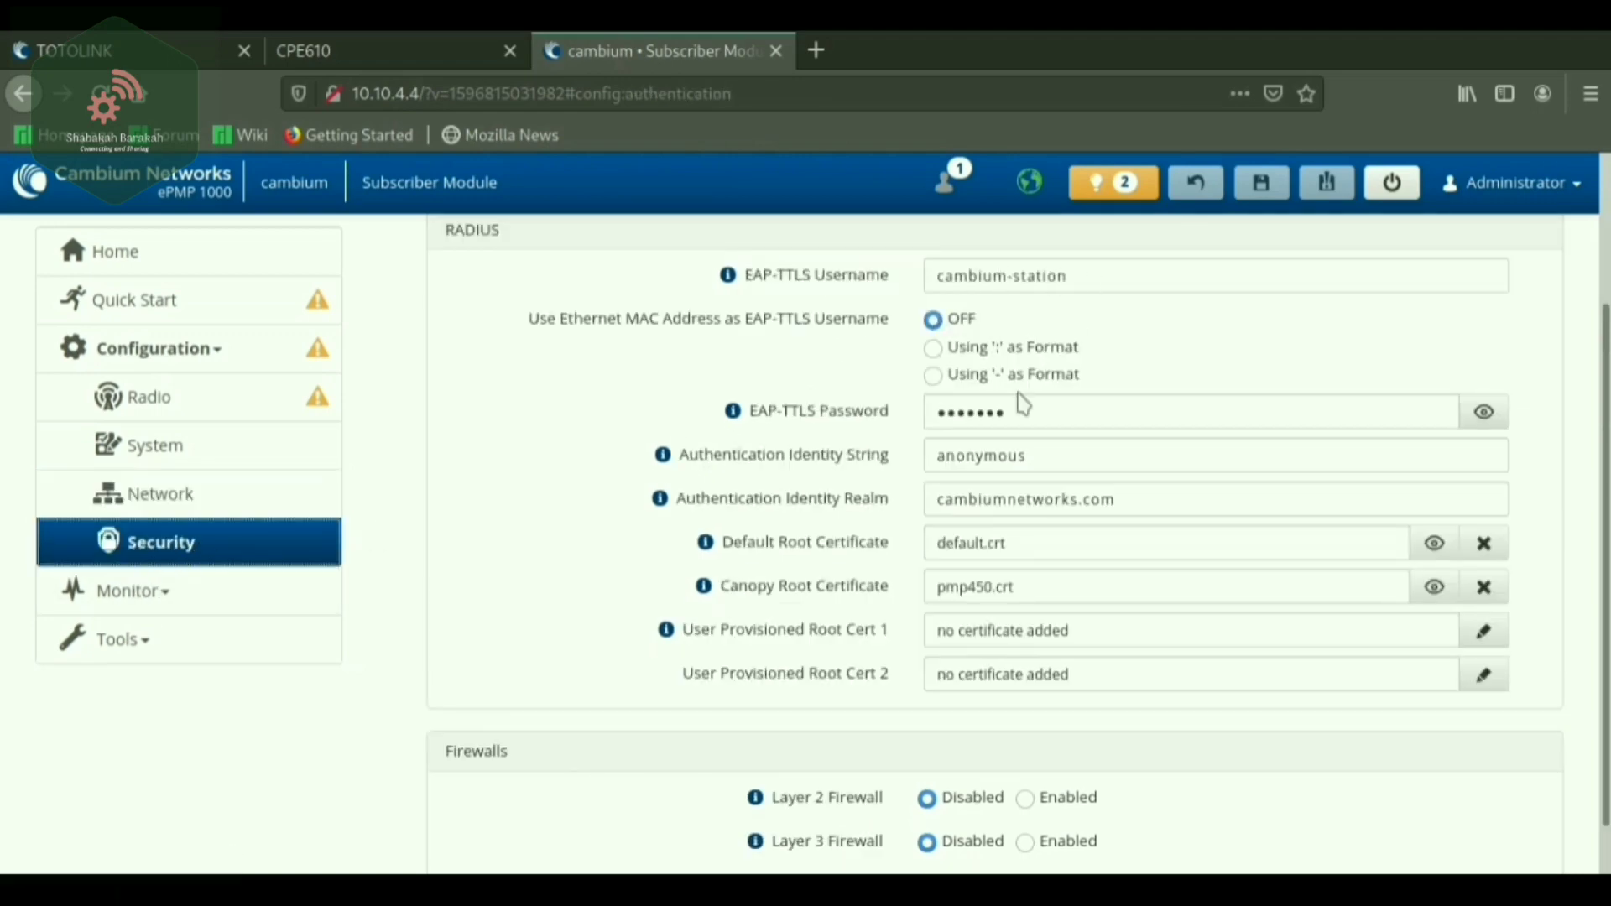
left_click(662, 454)
scroll(669, 513, "down", 1)
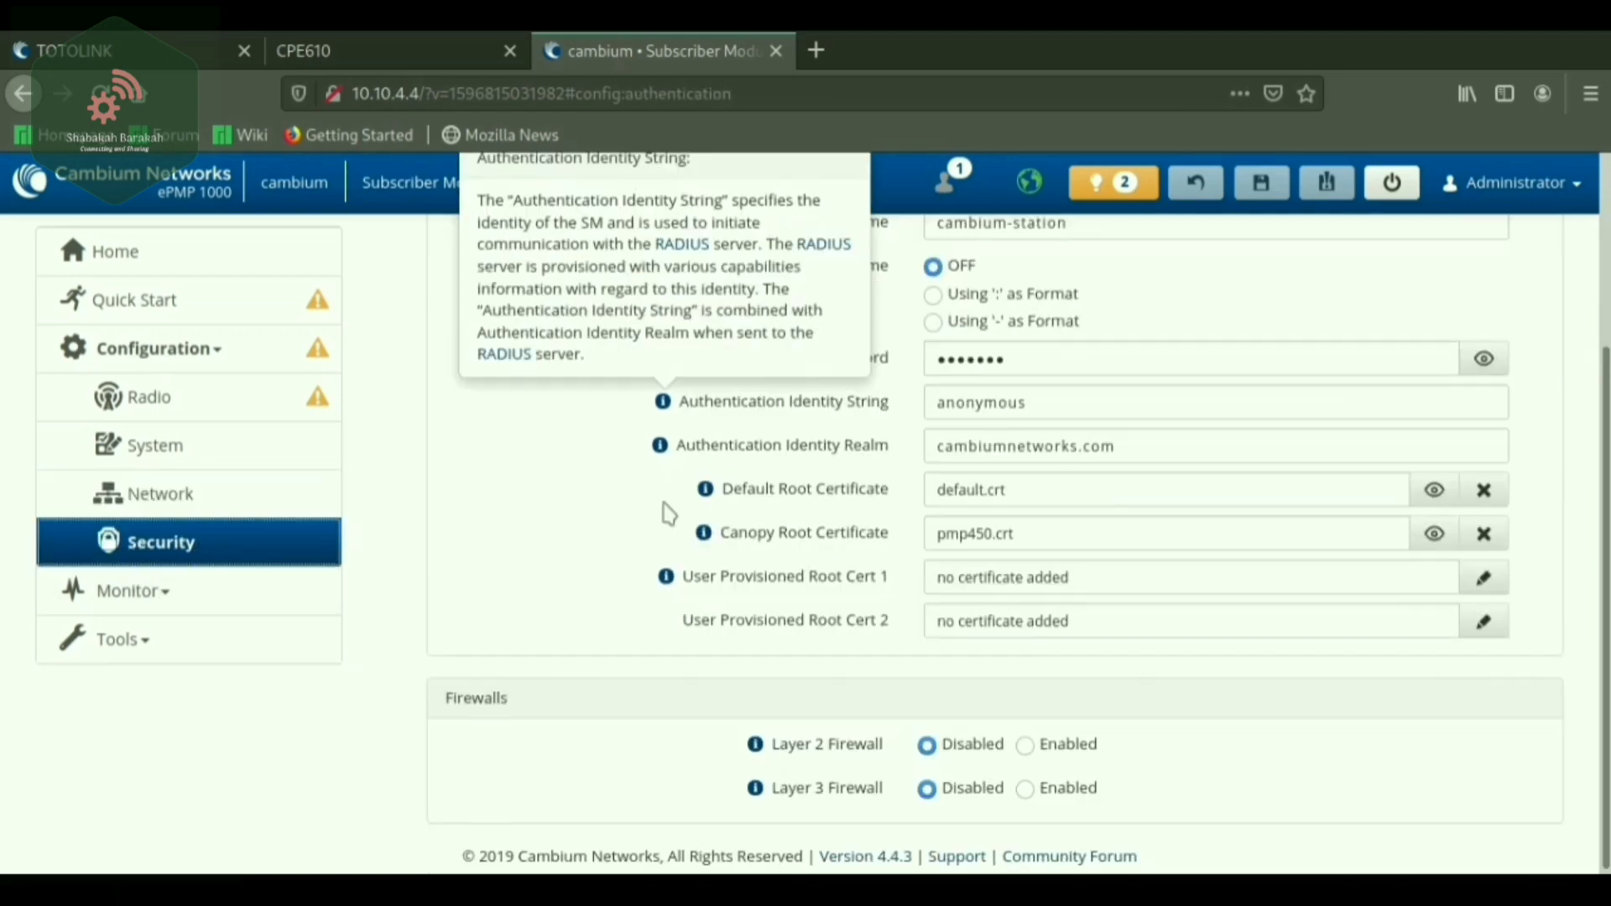
scroll(668, 512, "up", 4)
left_click(118, 599)
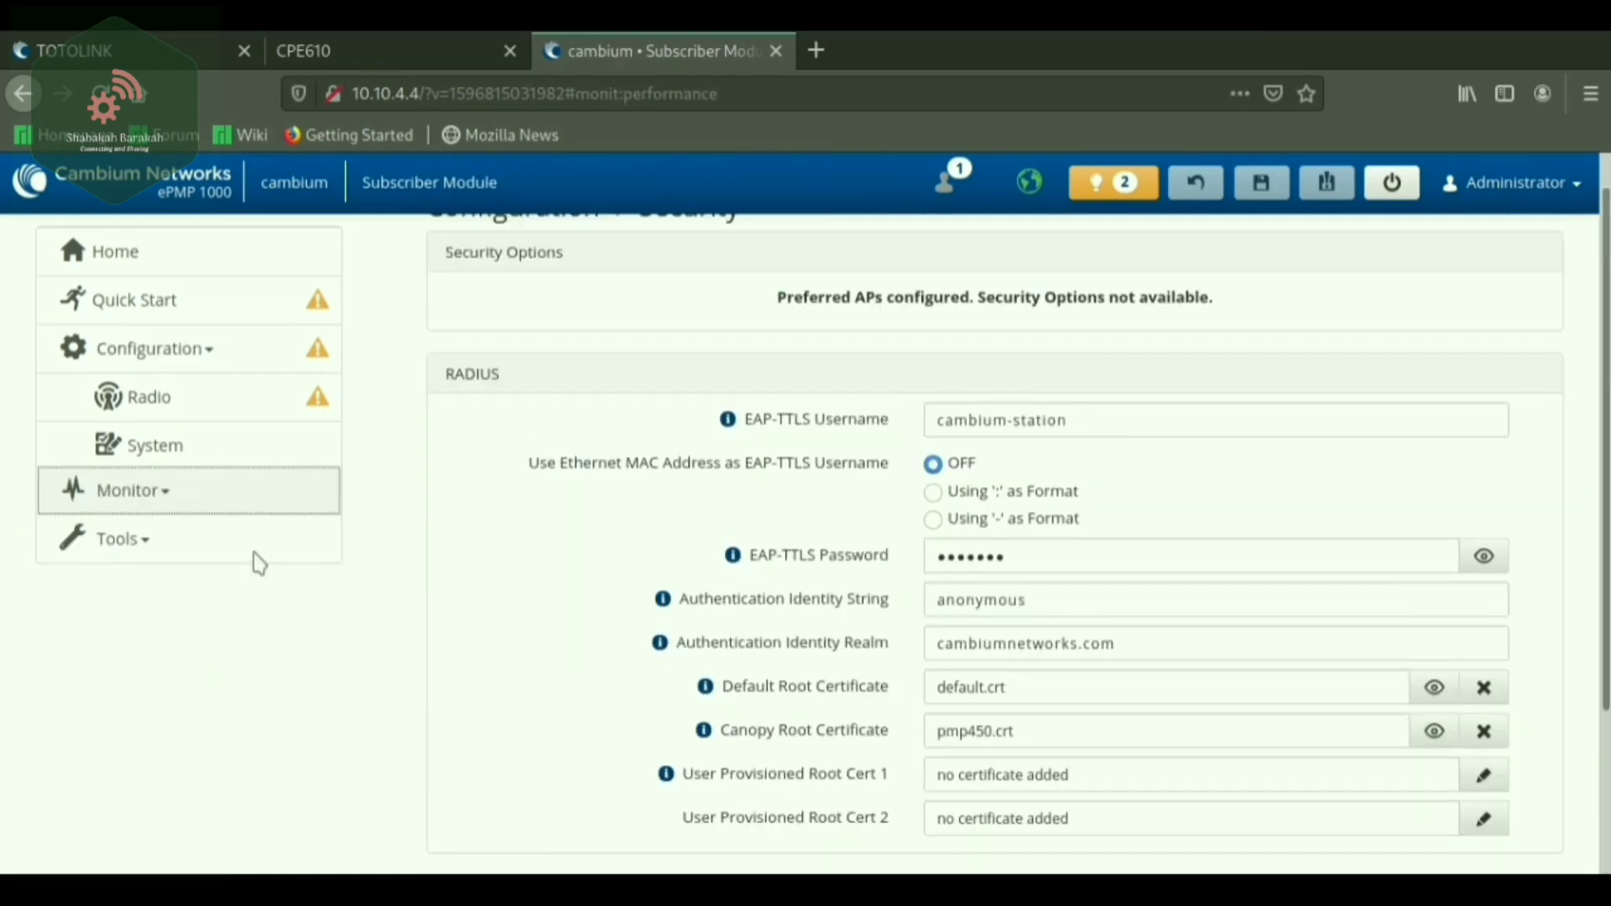
left_click(160, 363)
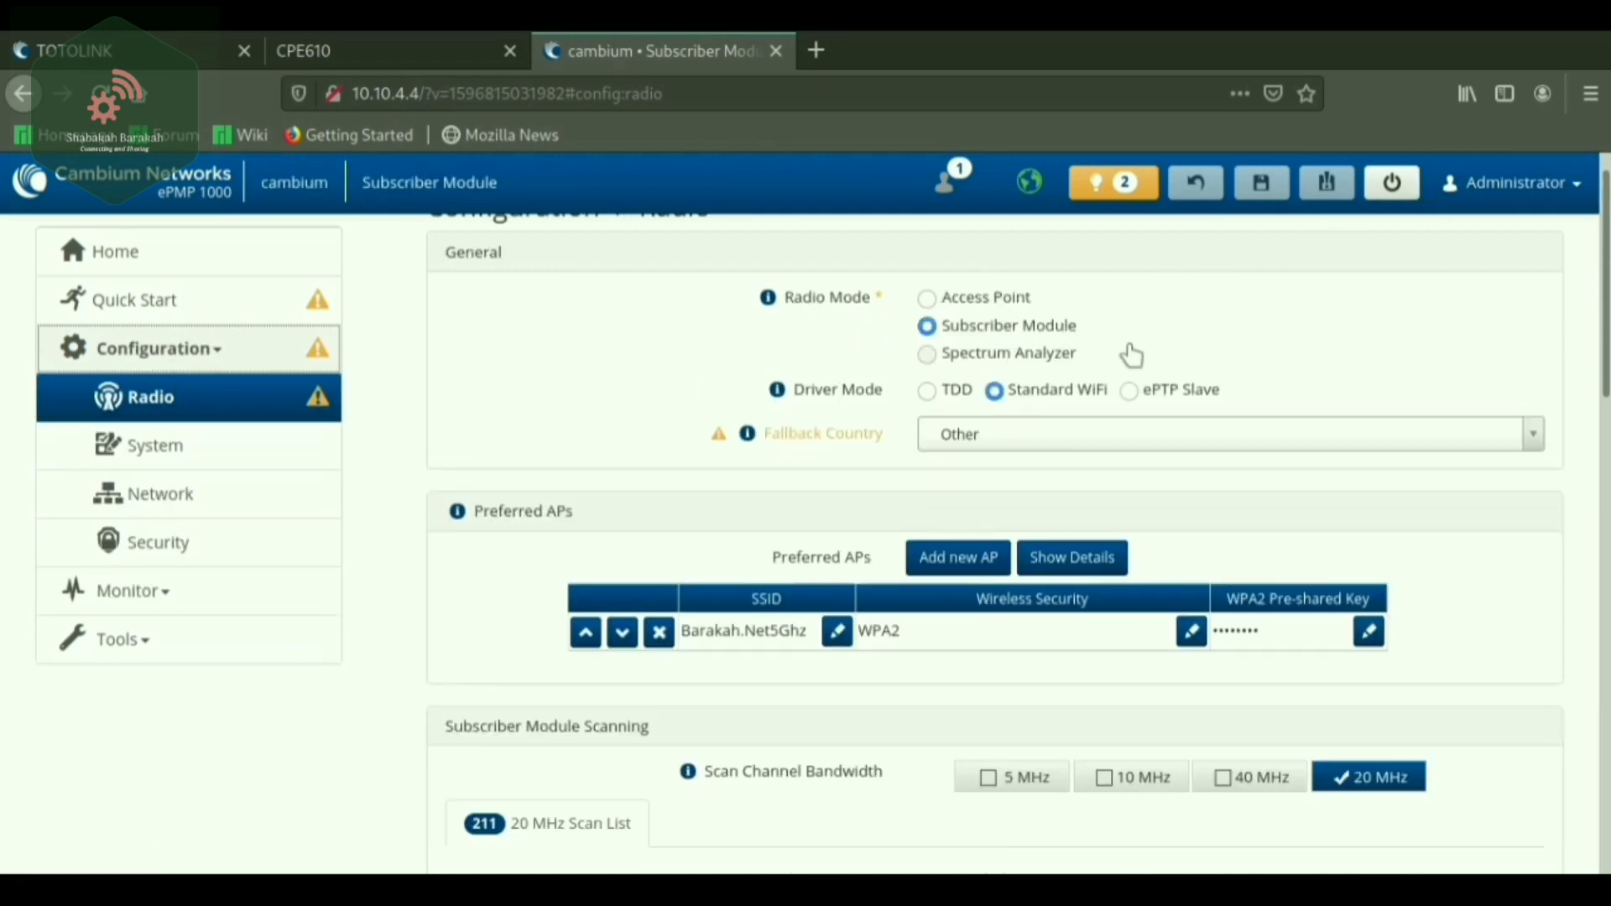
Preview Access Point mode, then restore the radio to Subscriber Module mode.
scroll(1197, 404, "down", 15)
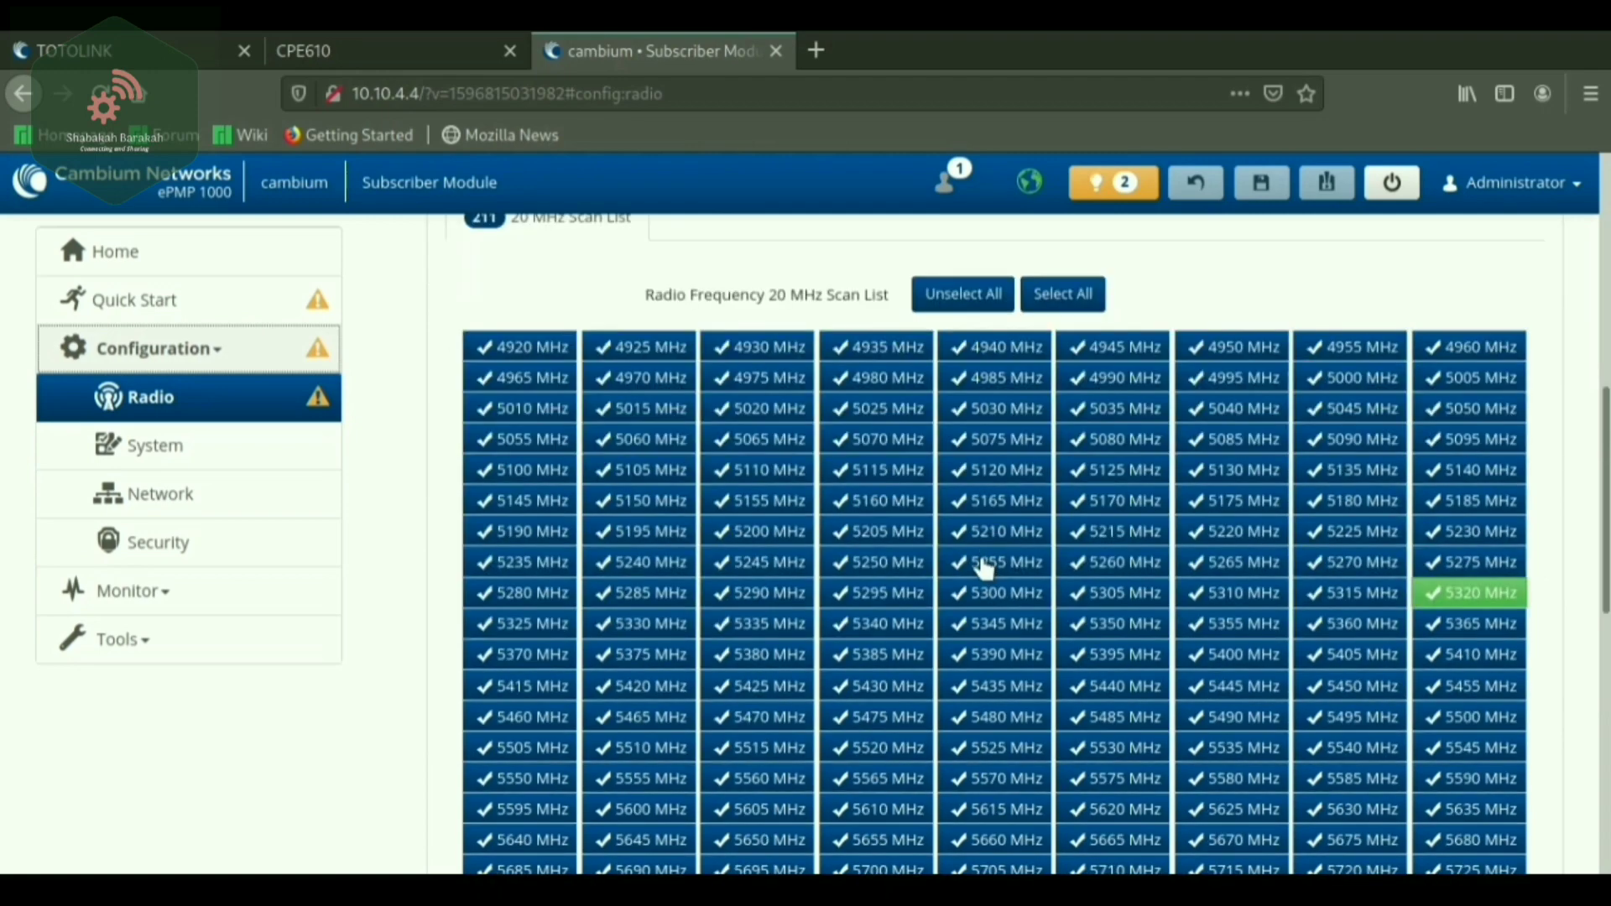
scroll(1193, 661, "up", 2)
scroll(1321, 406, "up", 12)
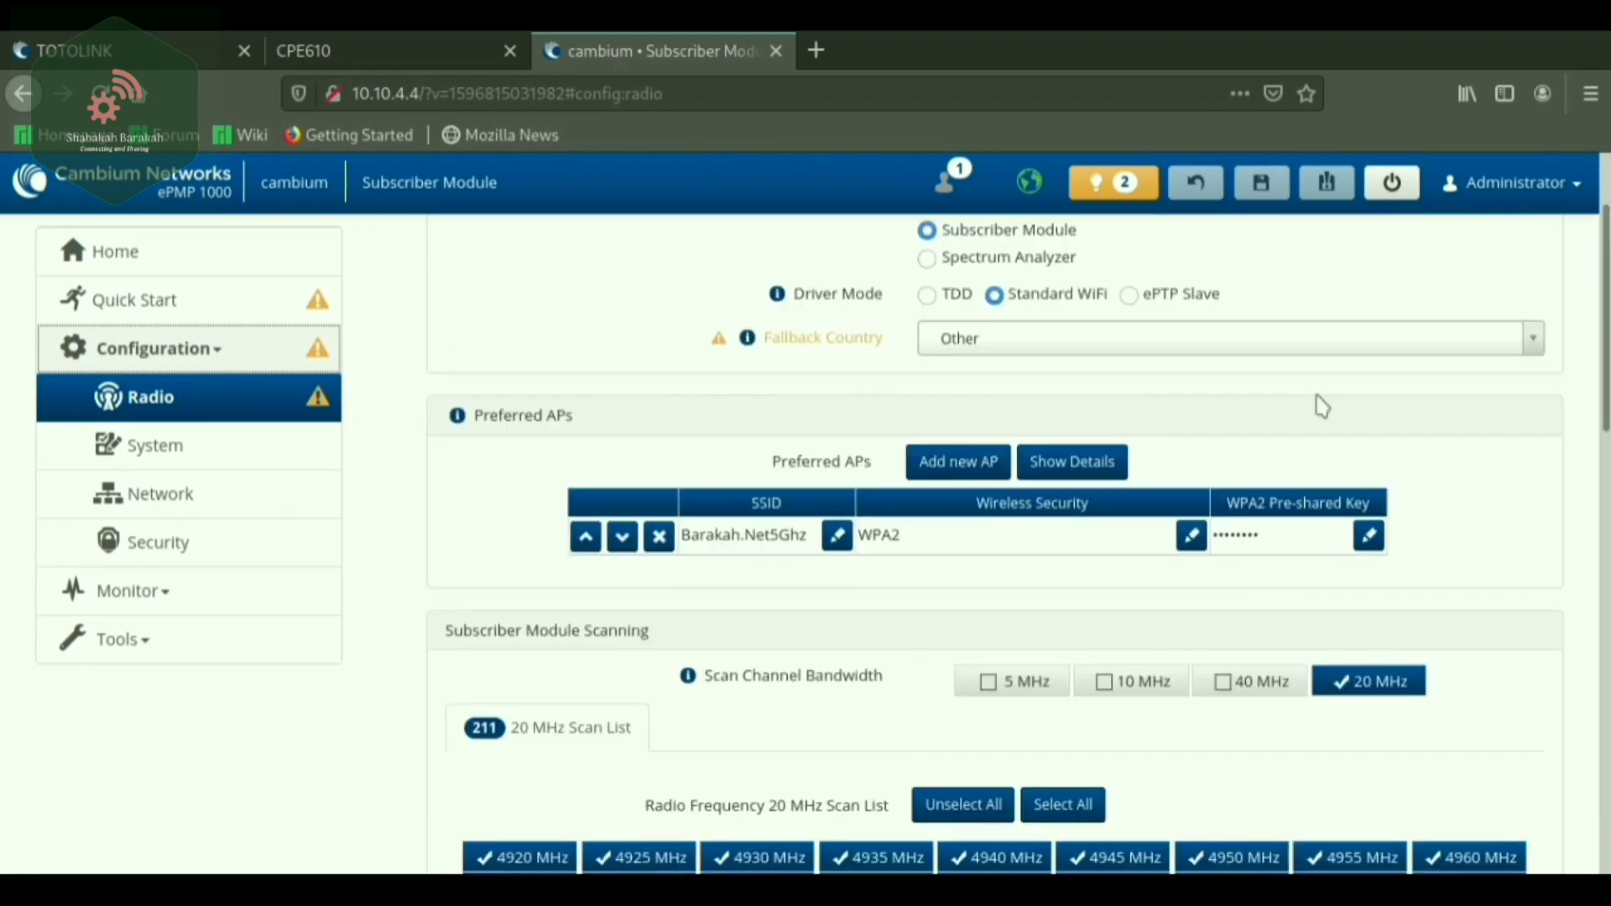
scroll(1321, 406, "up", 2)
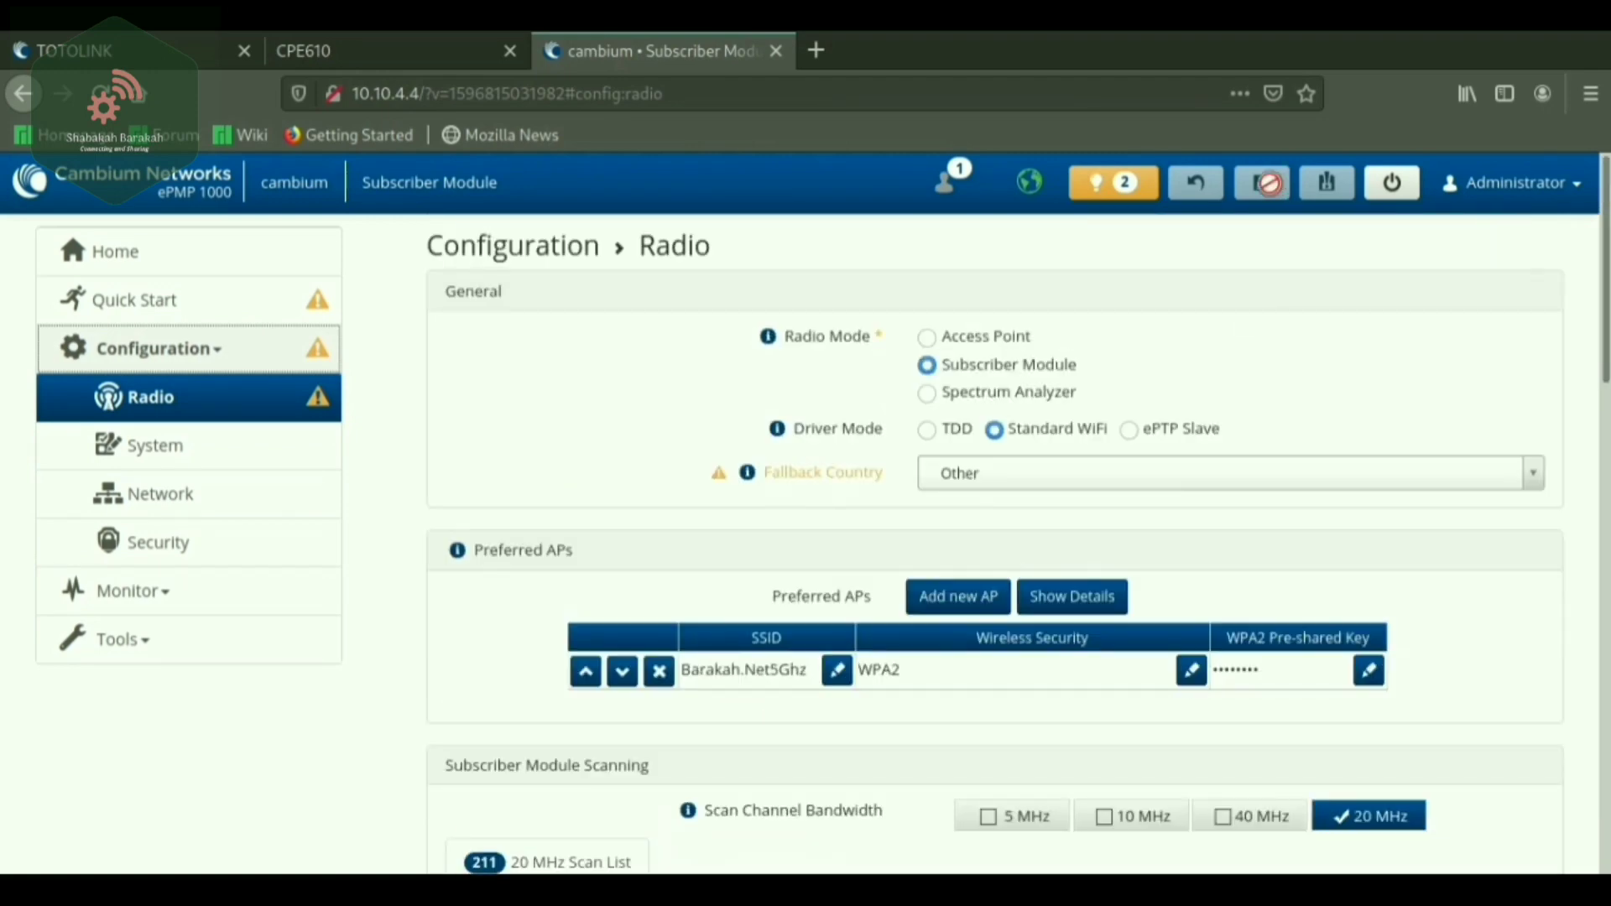
left_click(928, 338)
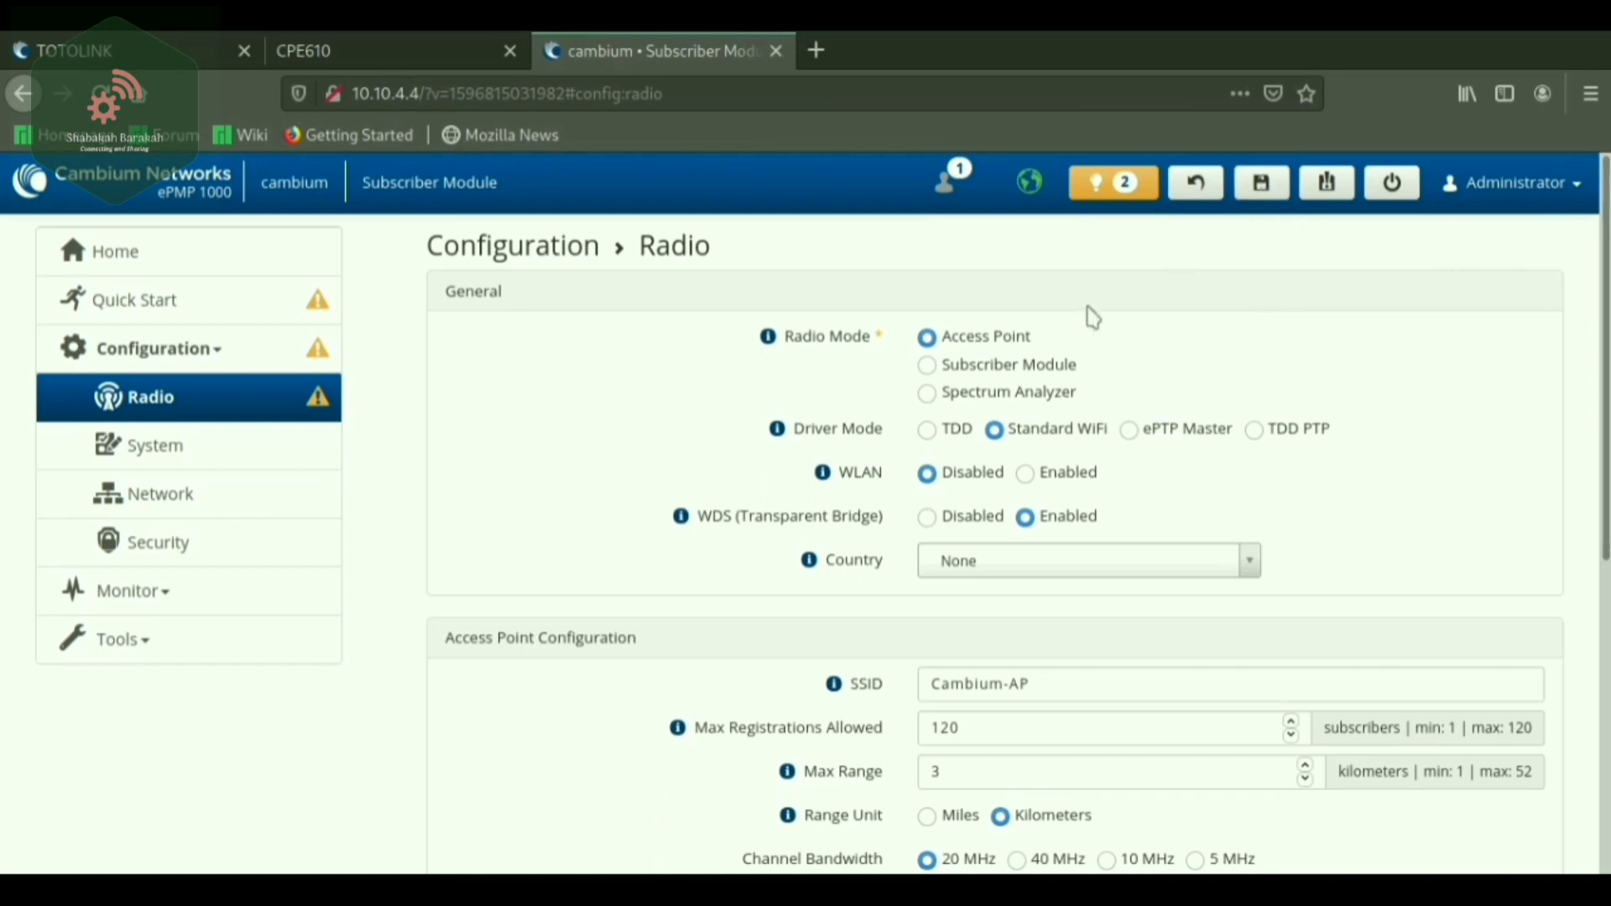
left_click(933, 369)
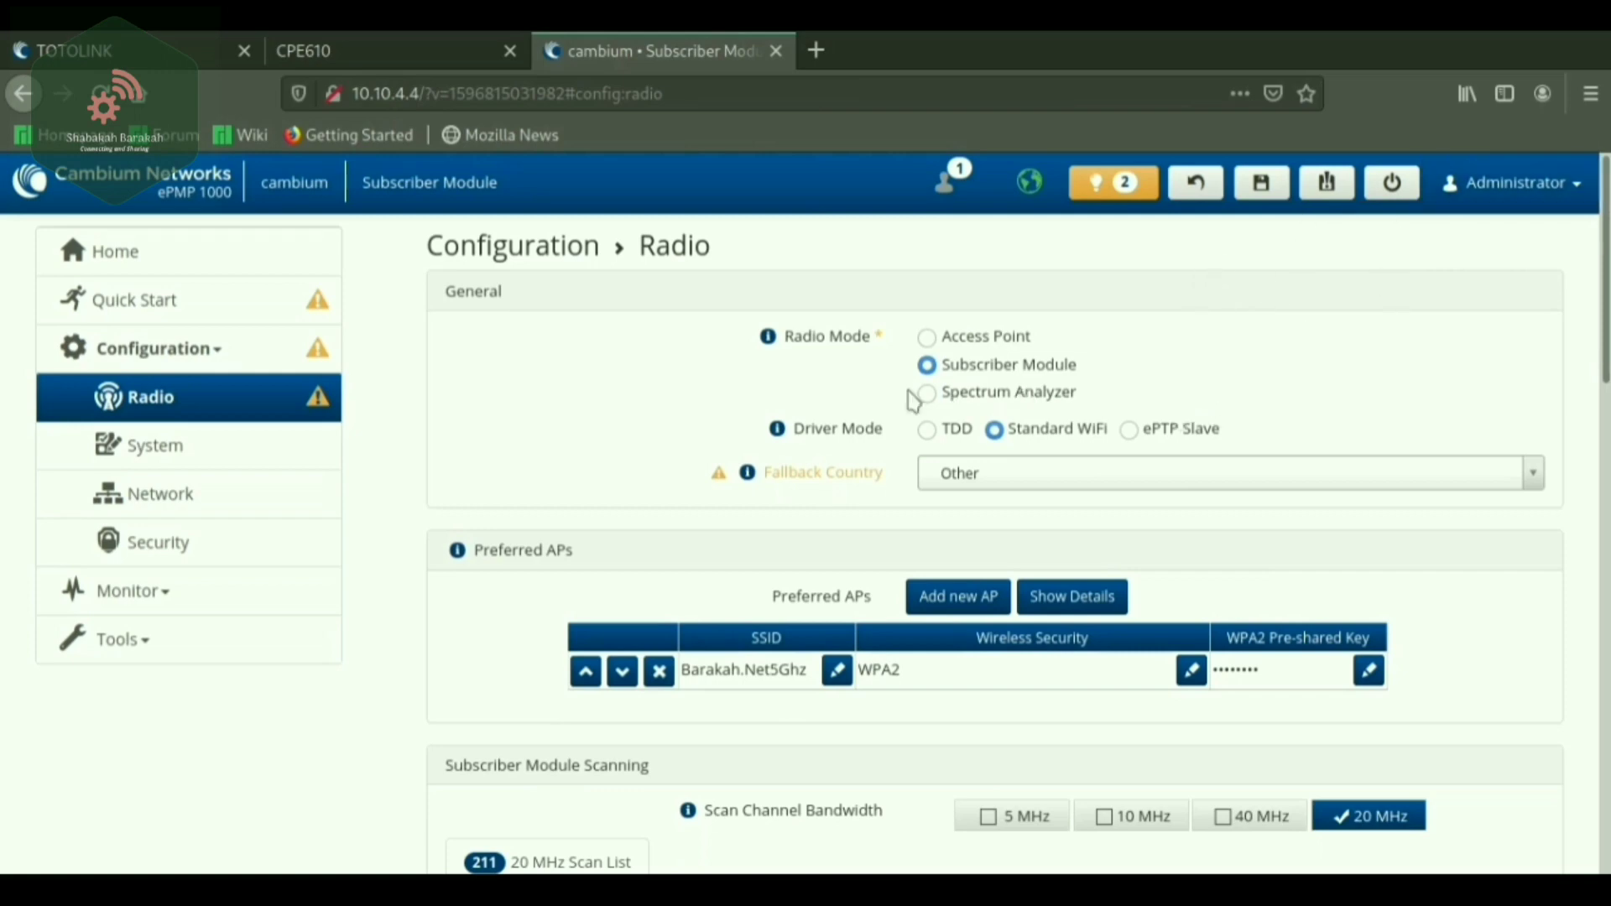
Review scanning and power settings: -90 dBm RSSI threshold and 20 dBm output power.
scroll(1091, 386, "down", 5)
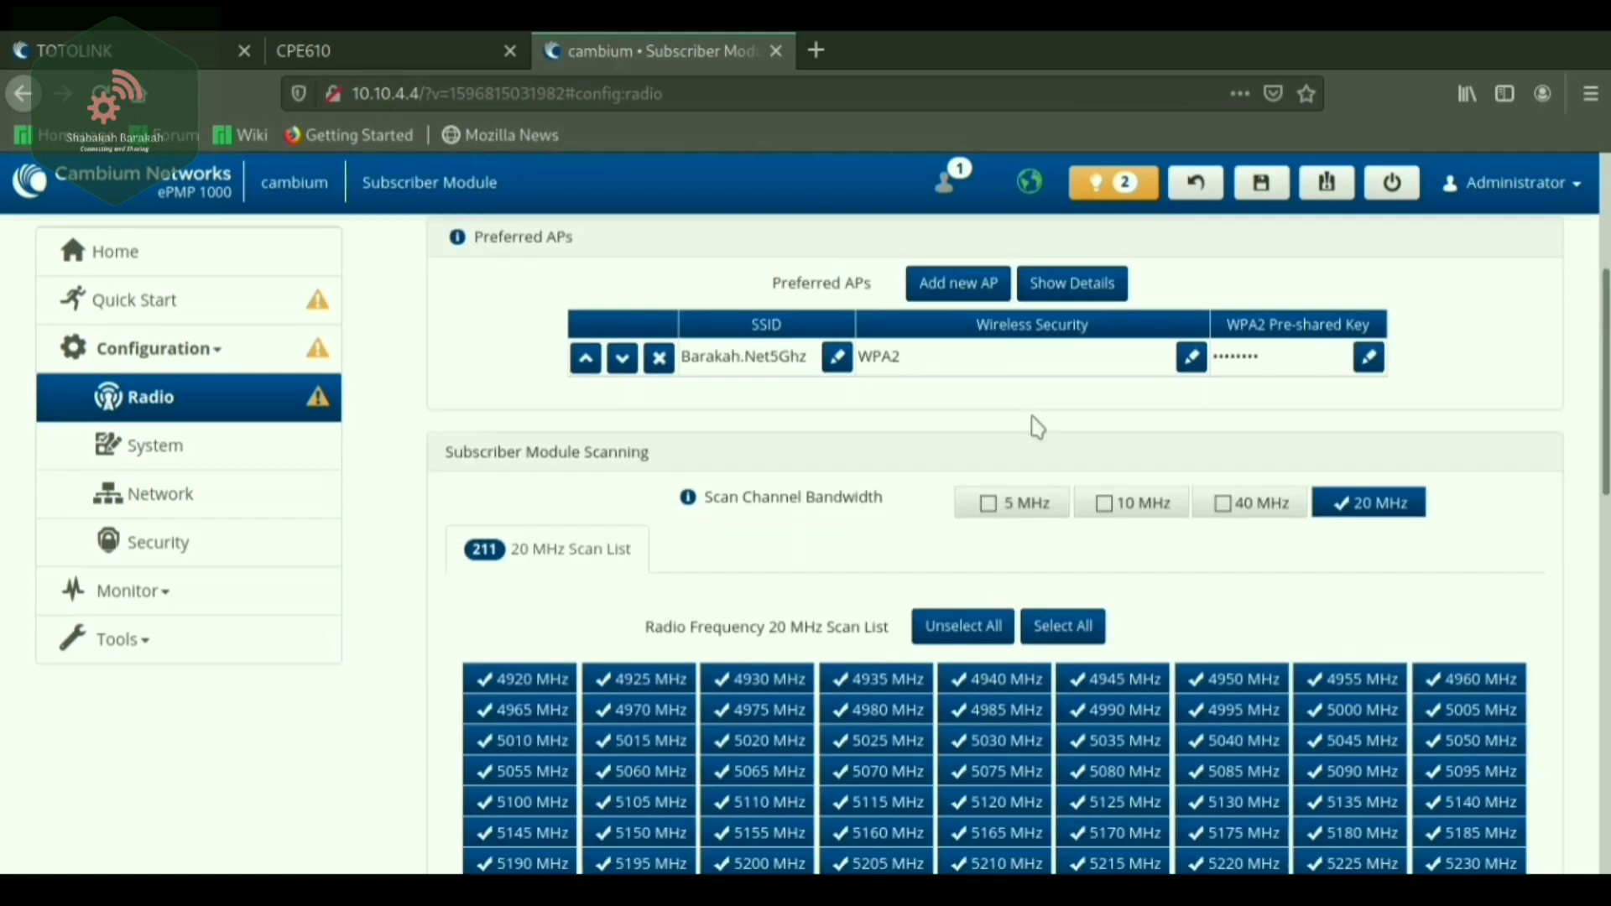
scroll(1240, 442, "down", 12)
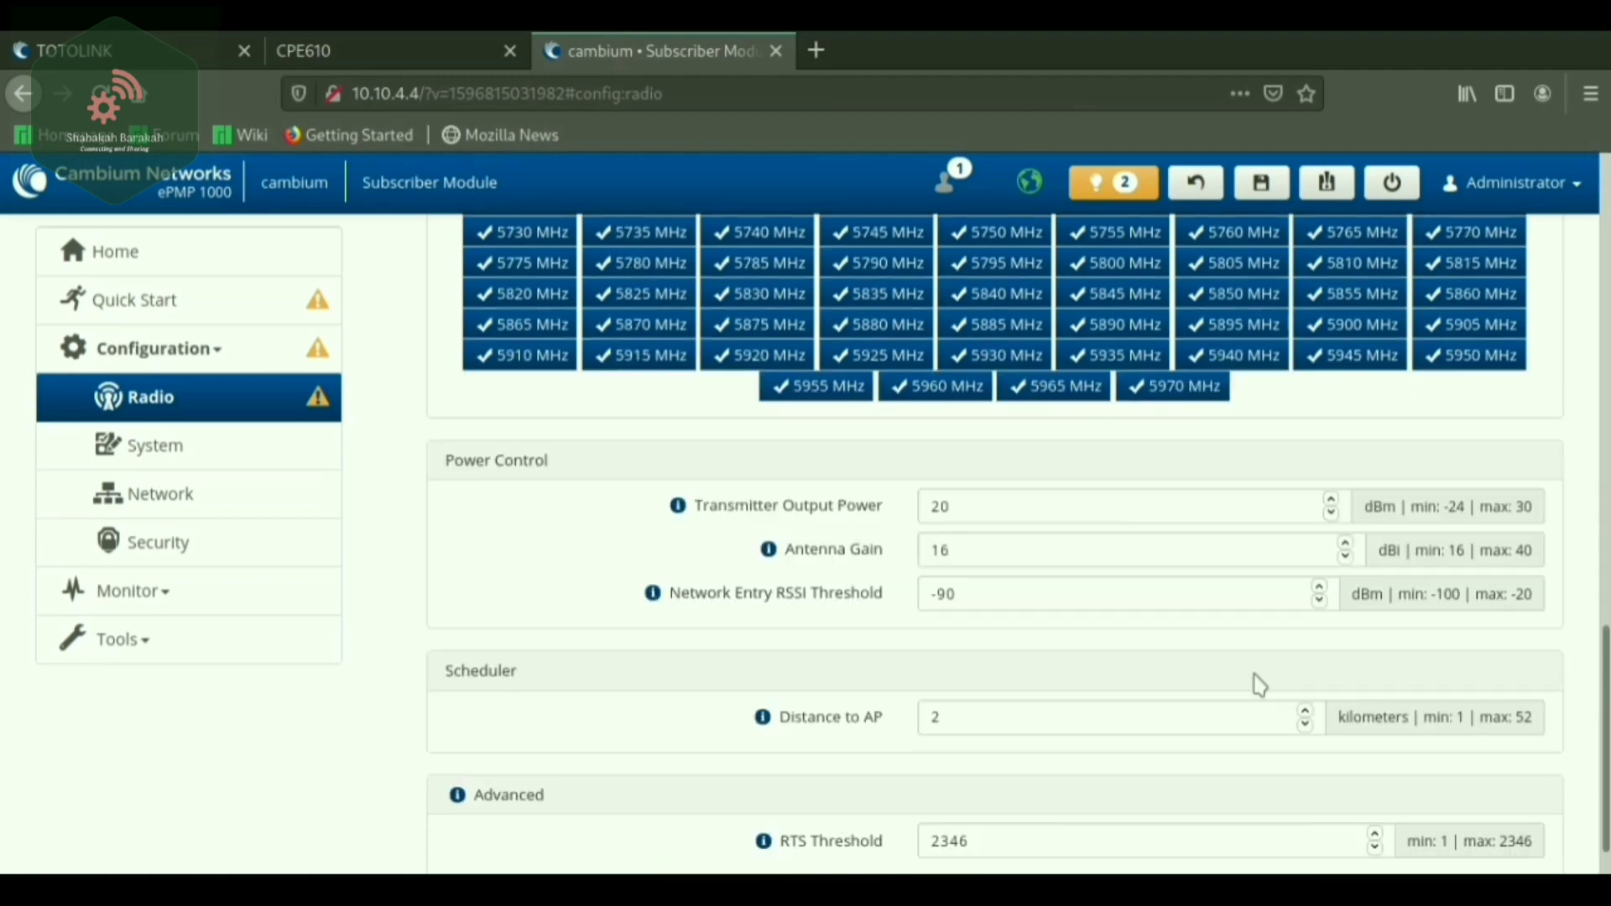
scroll(1258, 683, "up", 9)
scroll(1362, 489, "up", 7)
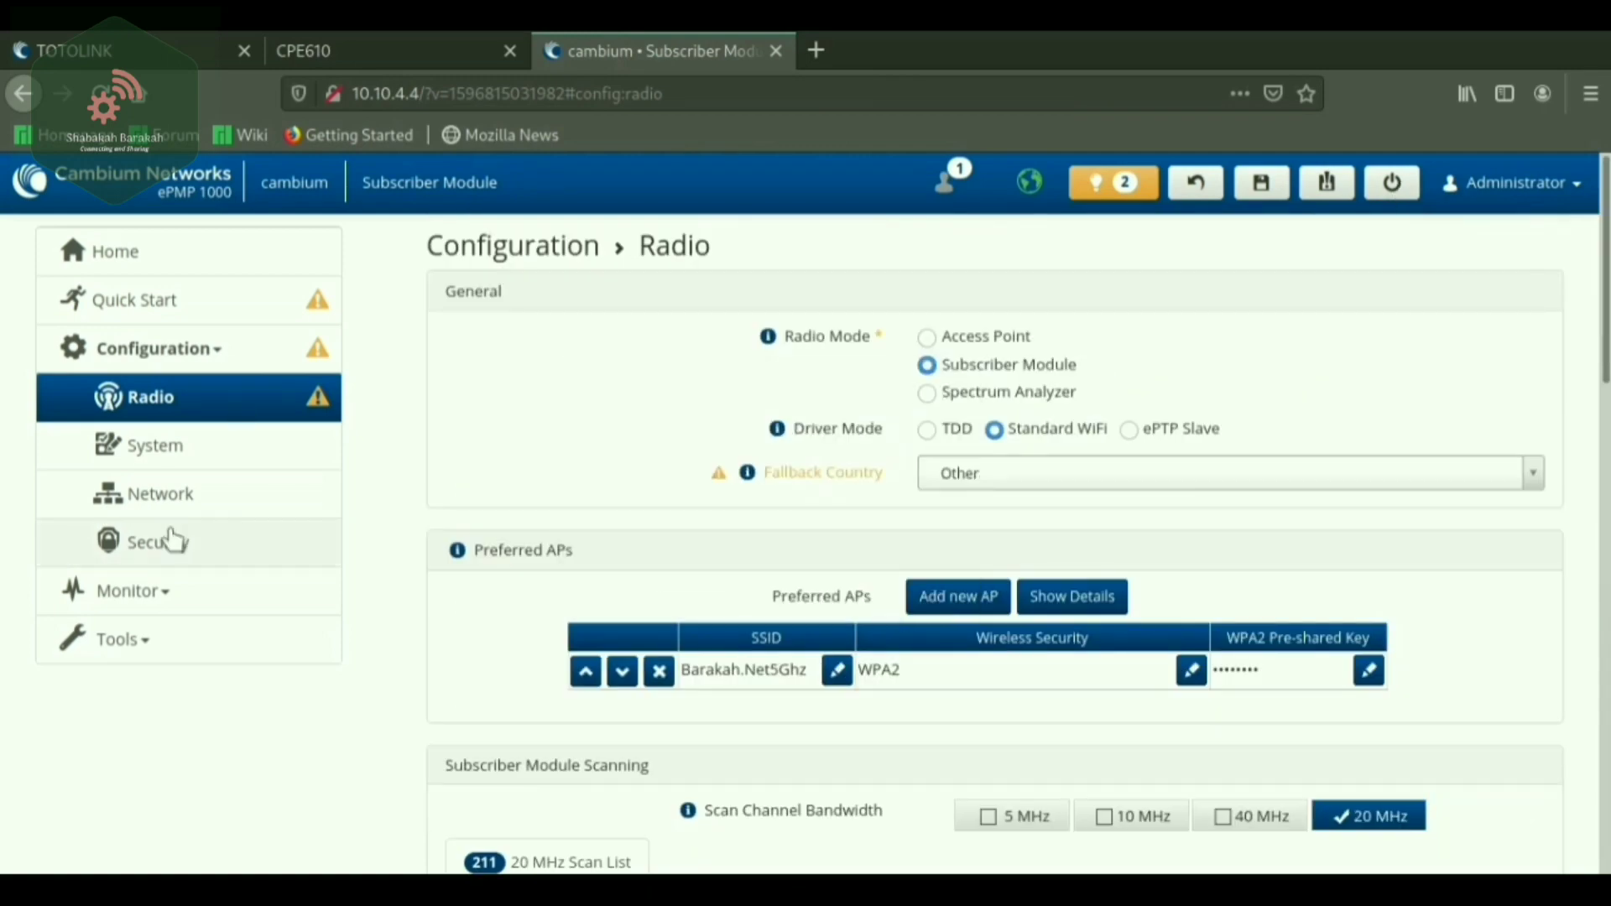
left_click(126, 598)
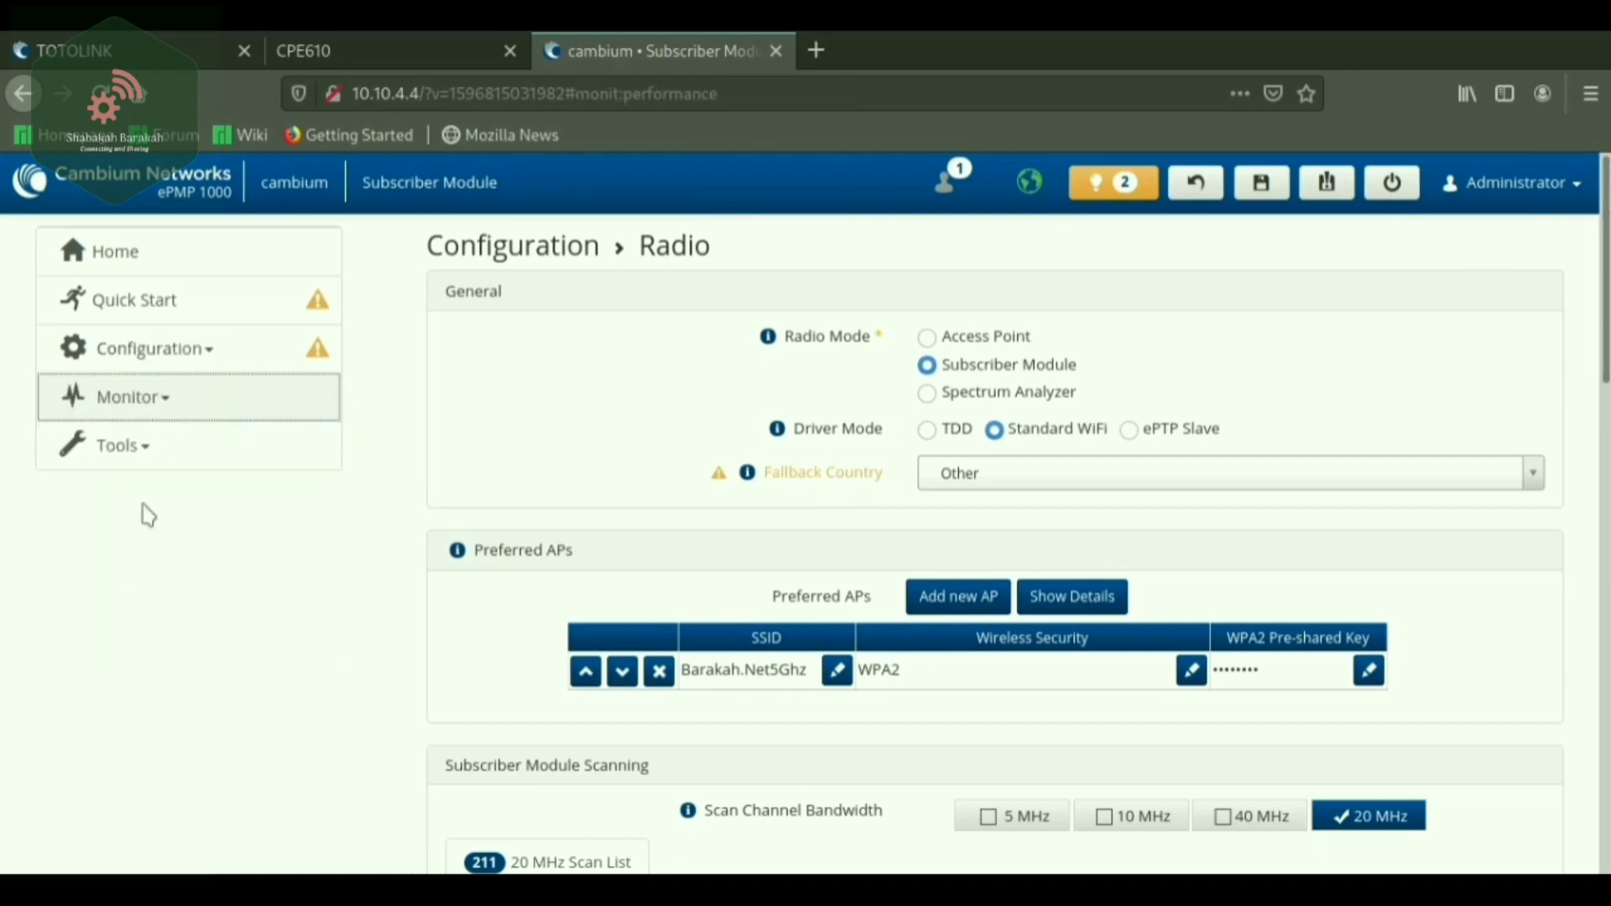
Open Monitor > Wireless and inspect the AP link: -69 dBm RSSI, 29 dB SNR, MCS 15.
left_click(134, 403)
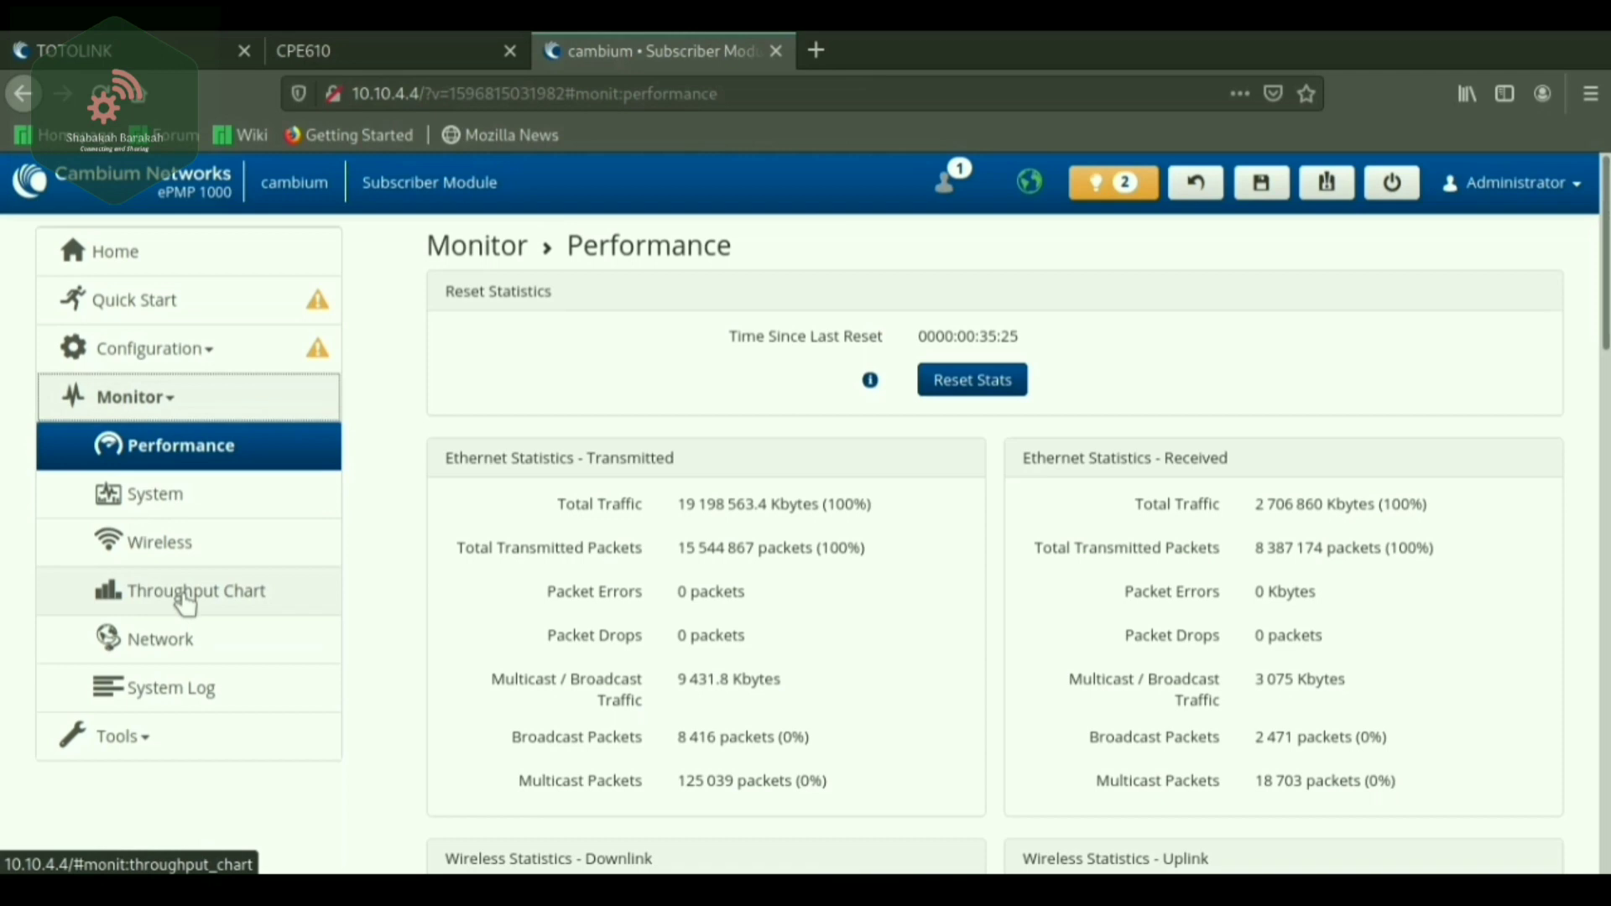
left_click(151, 554)
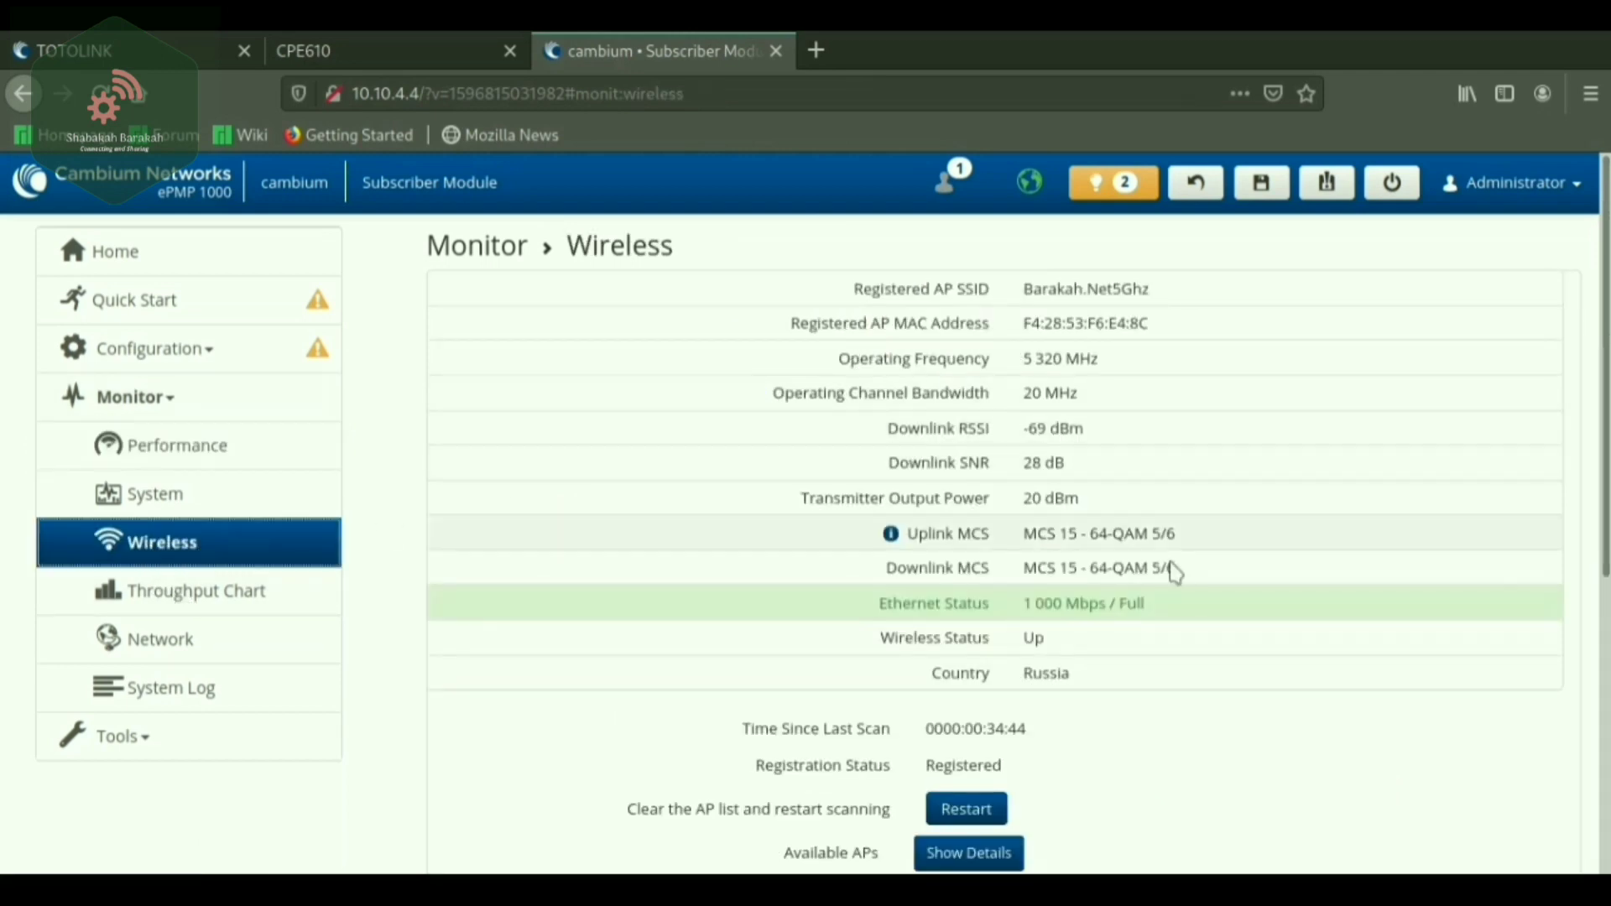
scroll(965, 562, "down", 3)
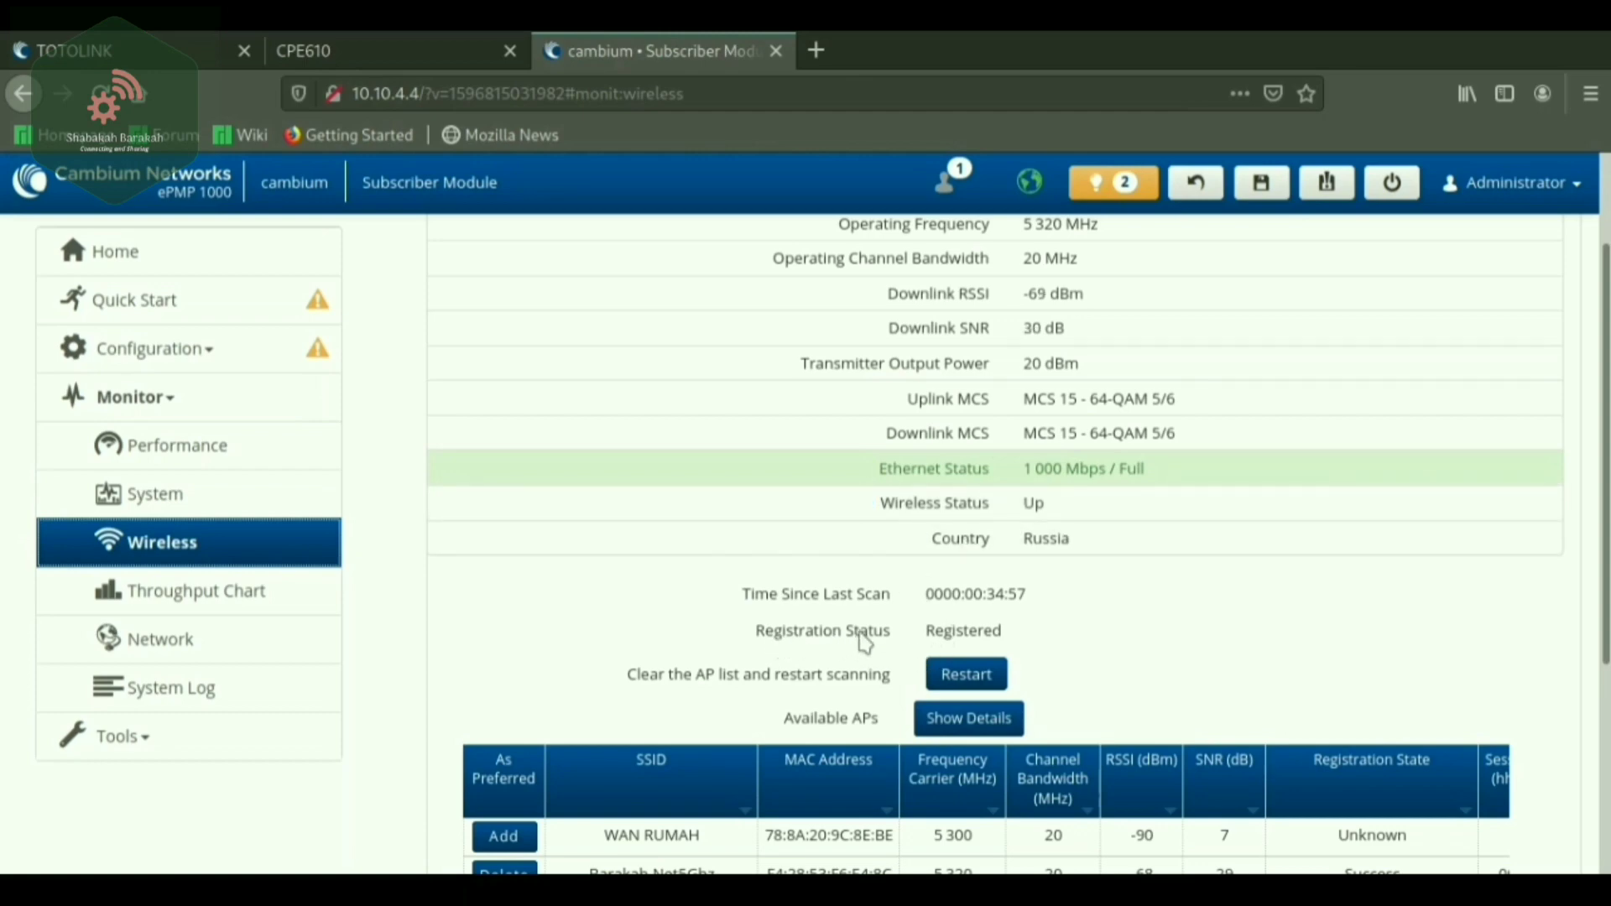
left_click_drag(755, 635, 960, 626)
left_click(963, 627)
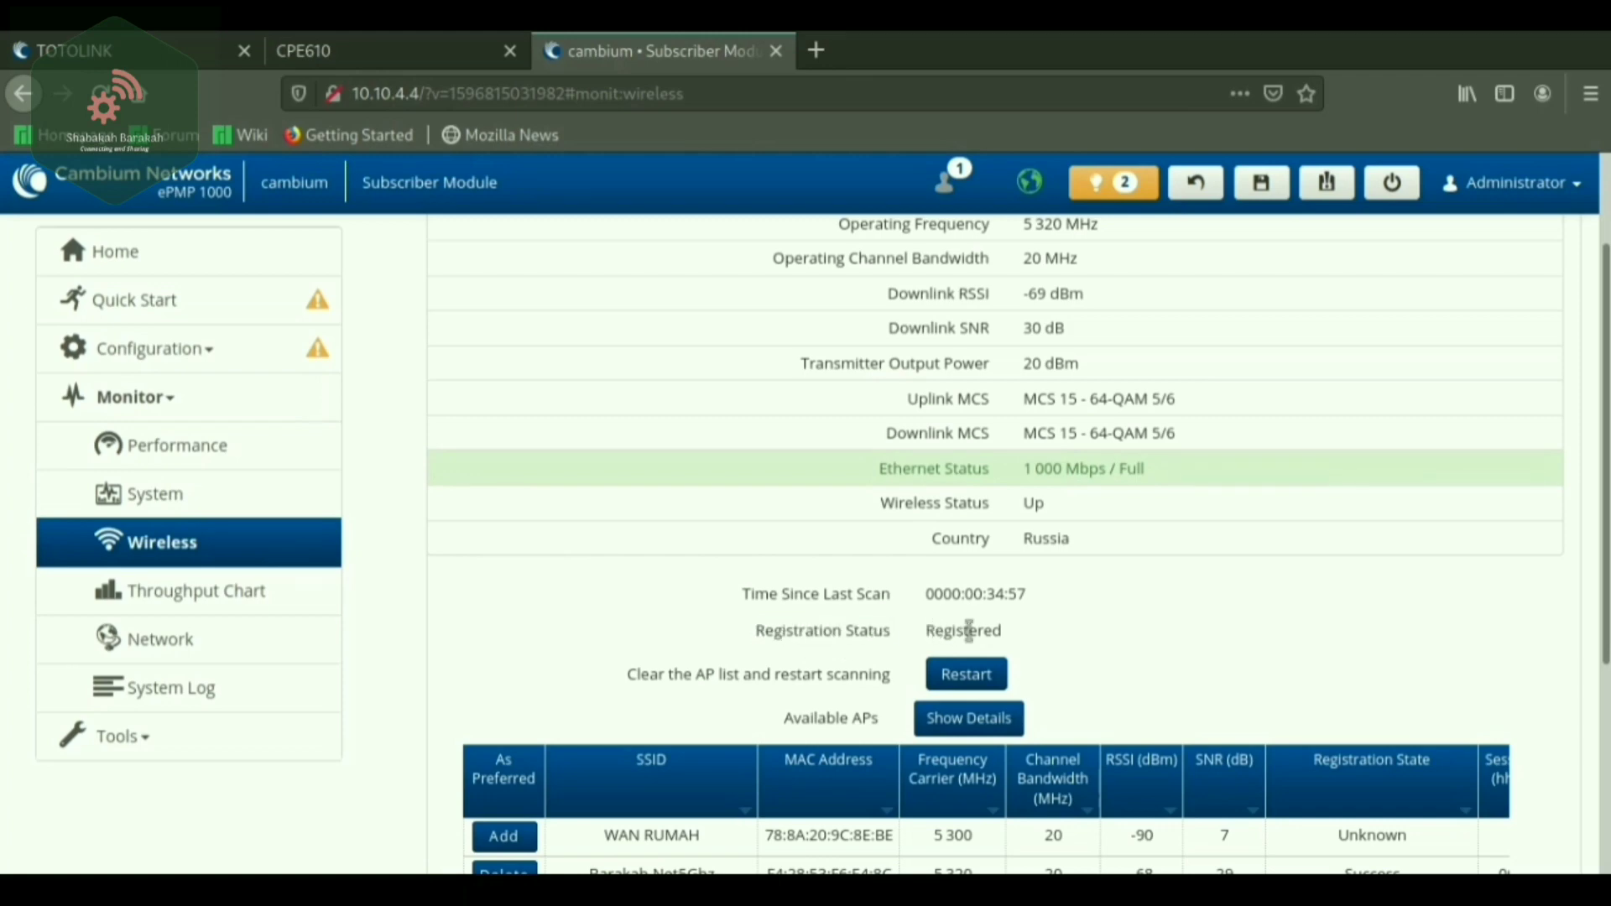
scroll(1091, 630, "down", 2)
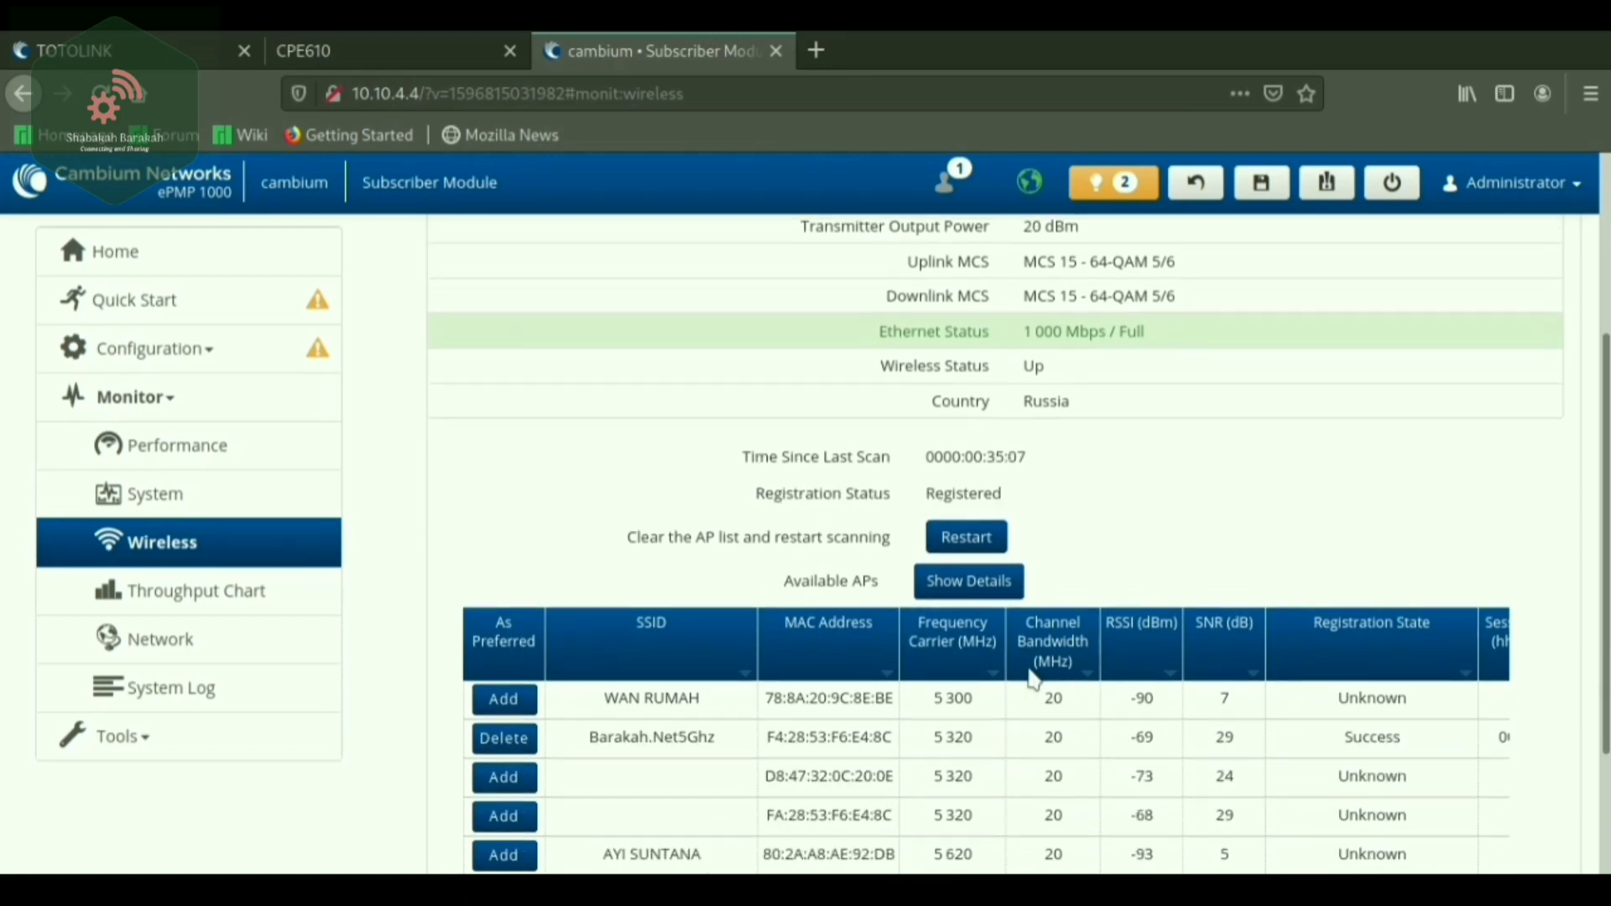
scroll(1049, 650, "down", 2)
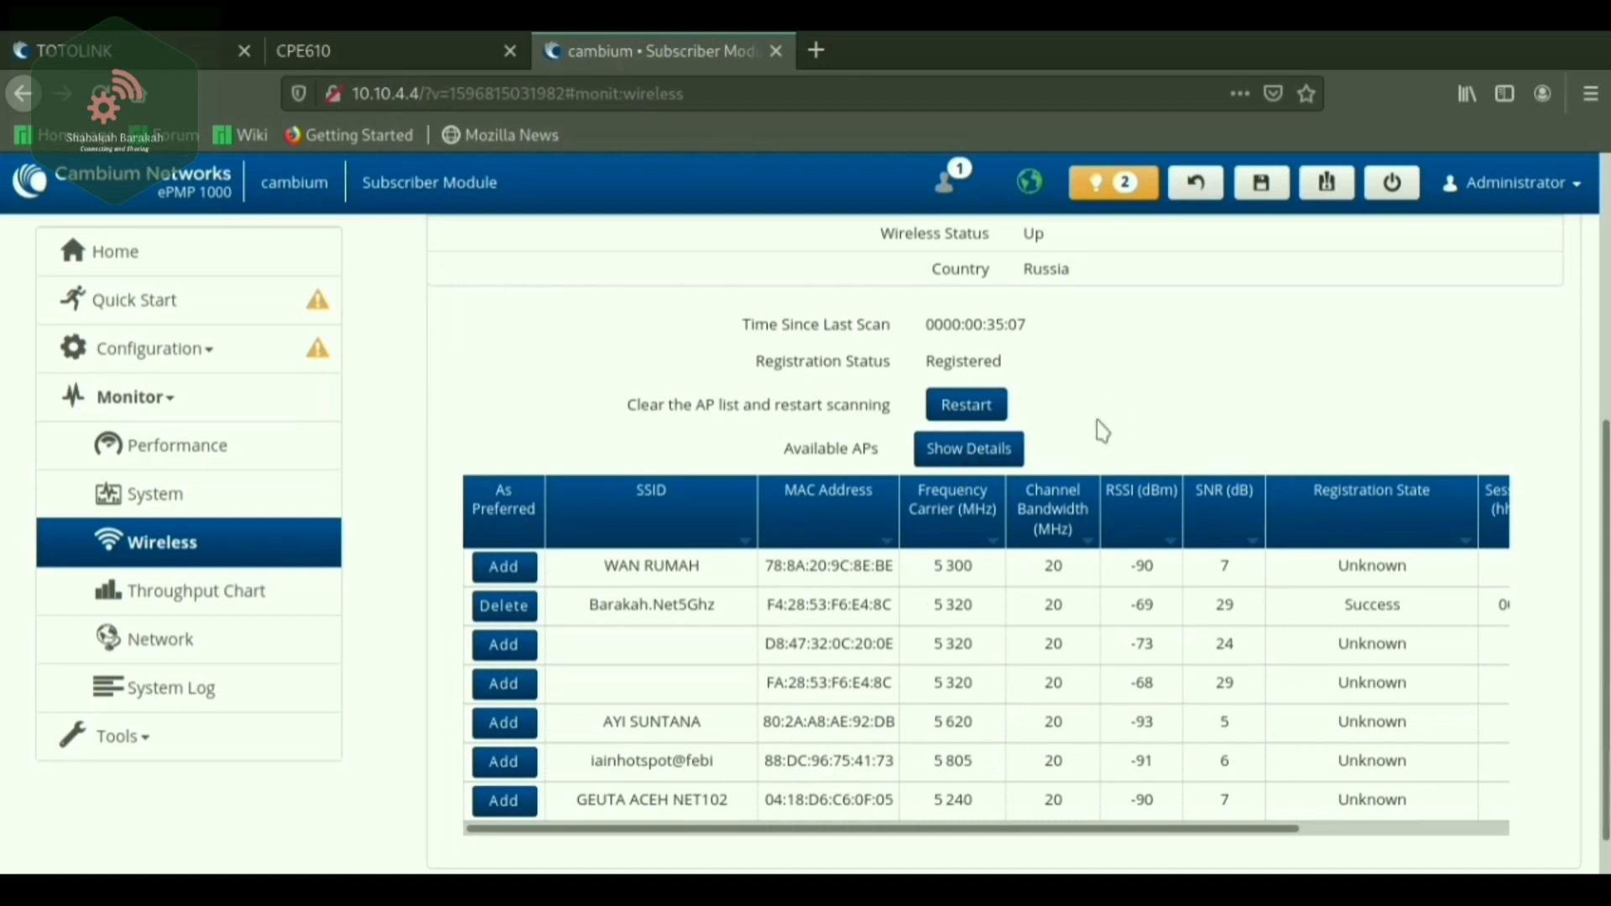
scroll(1082, 457, "up", 3)
scroll(1083, 460, "up", 2)
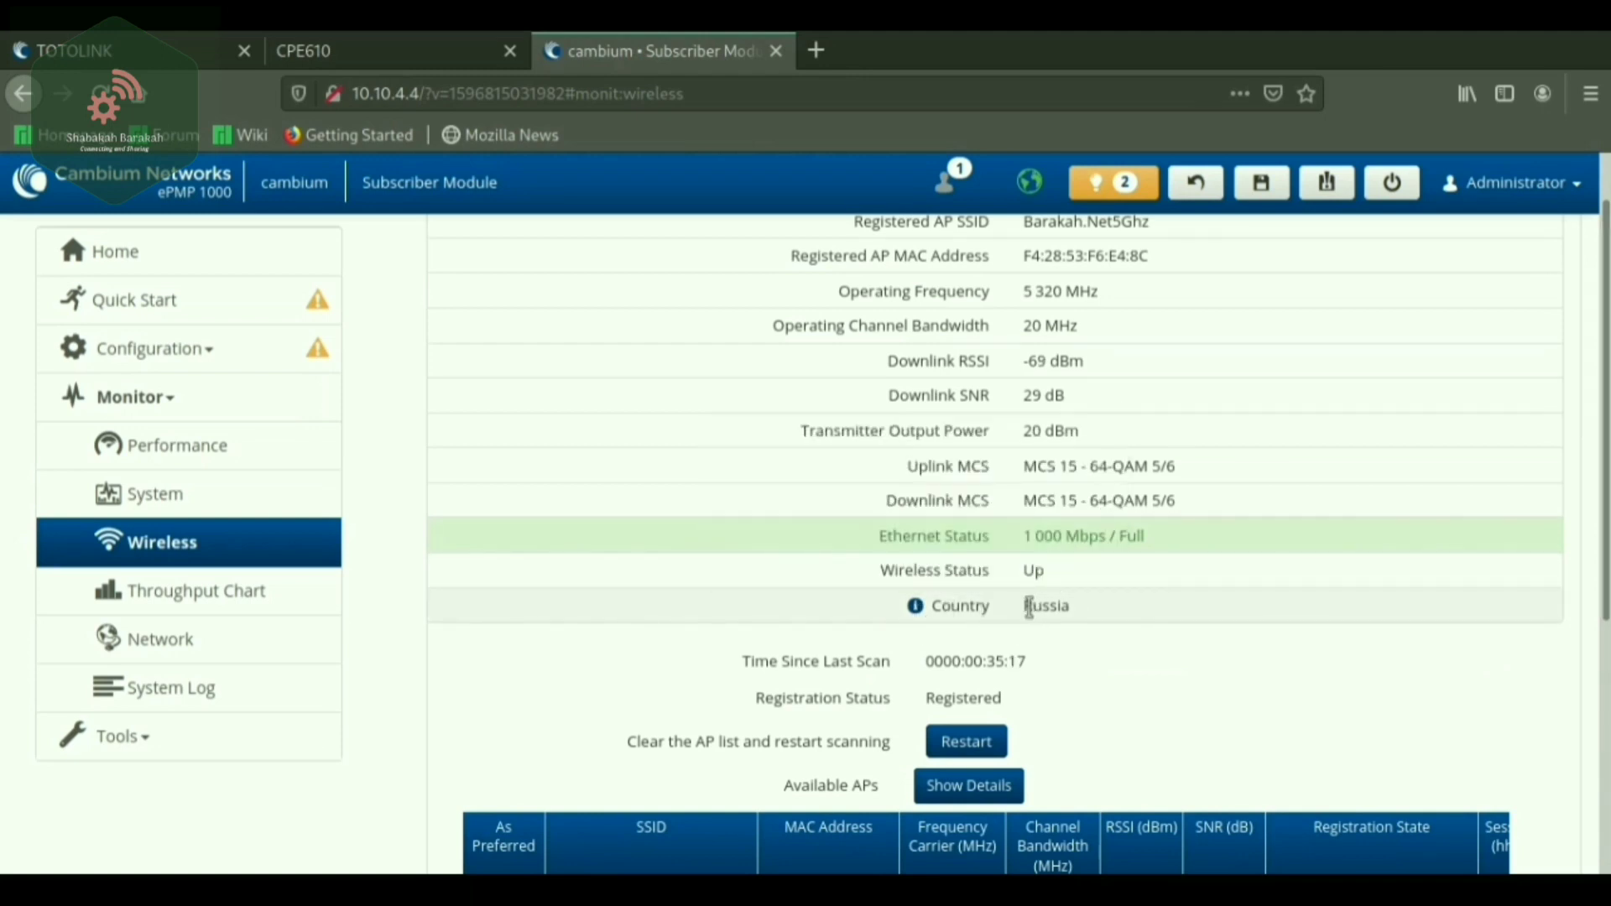
Highlight the Country value Russia, then scroll down to the Available APs table.
left_click_drag(1064, 599, 1082, 611)
left_click(1083, 610)
left_click_drag(1032, 606, 1081, 608)
left_click(1041, 605)
left_click_drag(1027, 605, 1072, 612)
left_click(1071, 612)
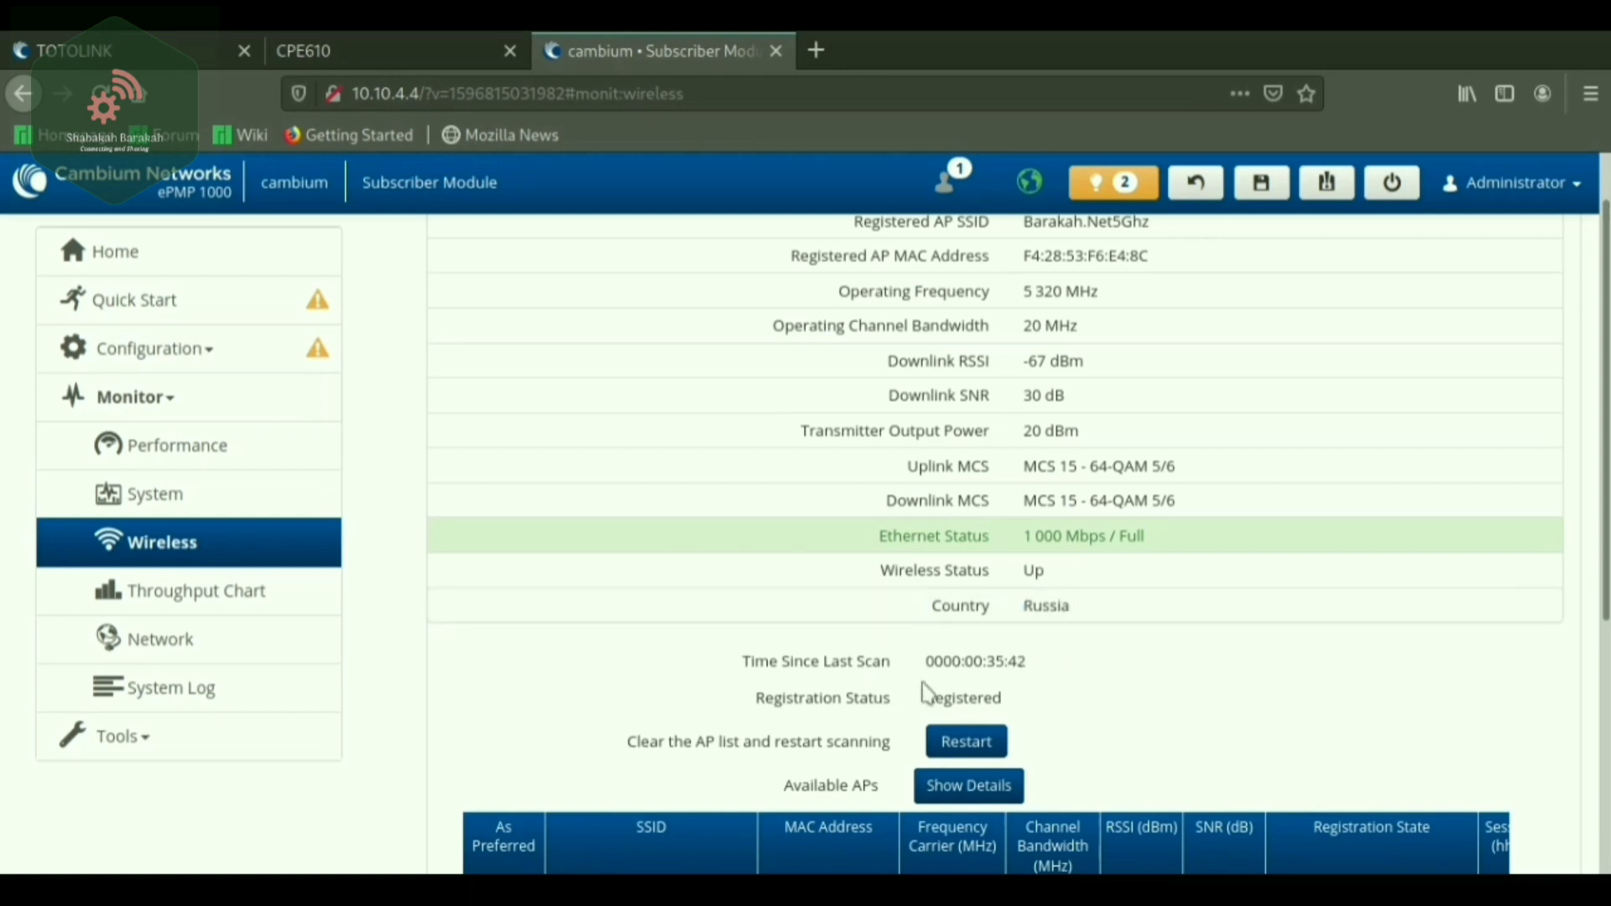
scroll(940, 692, "down", 1)
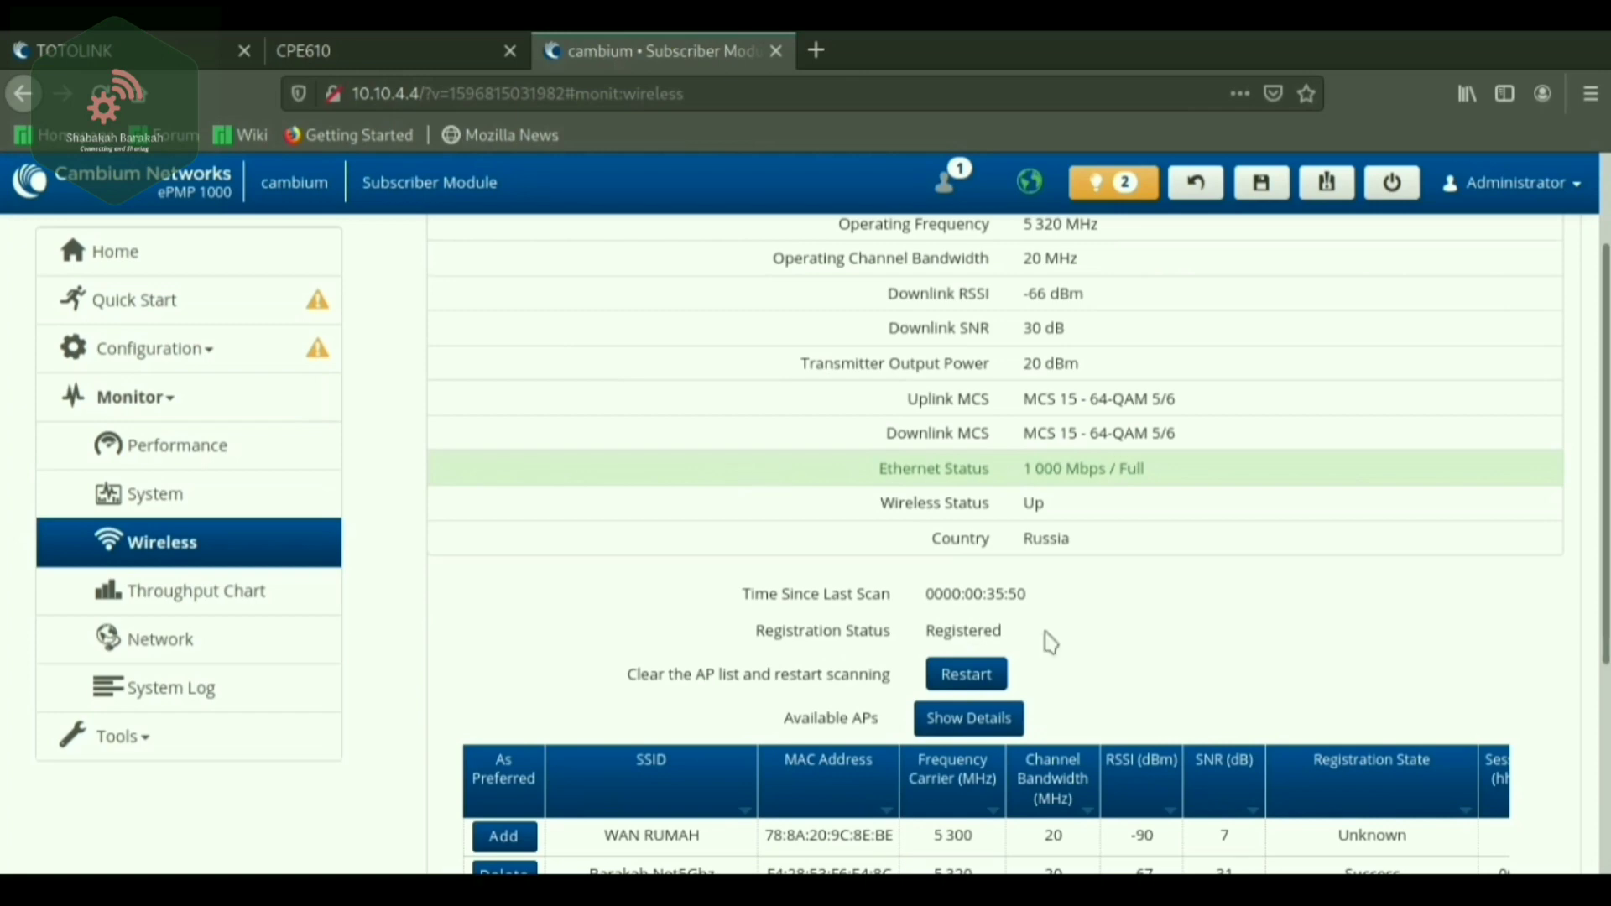
scroll(1050, 643, "down", 3)
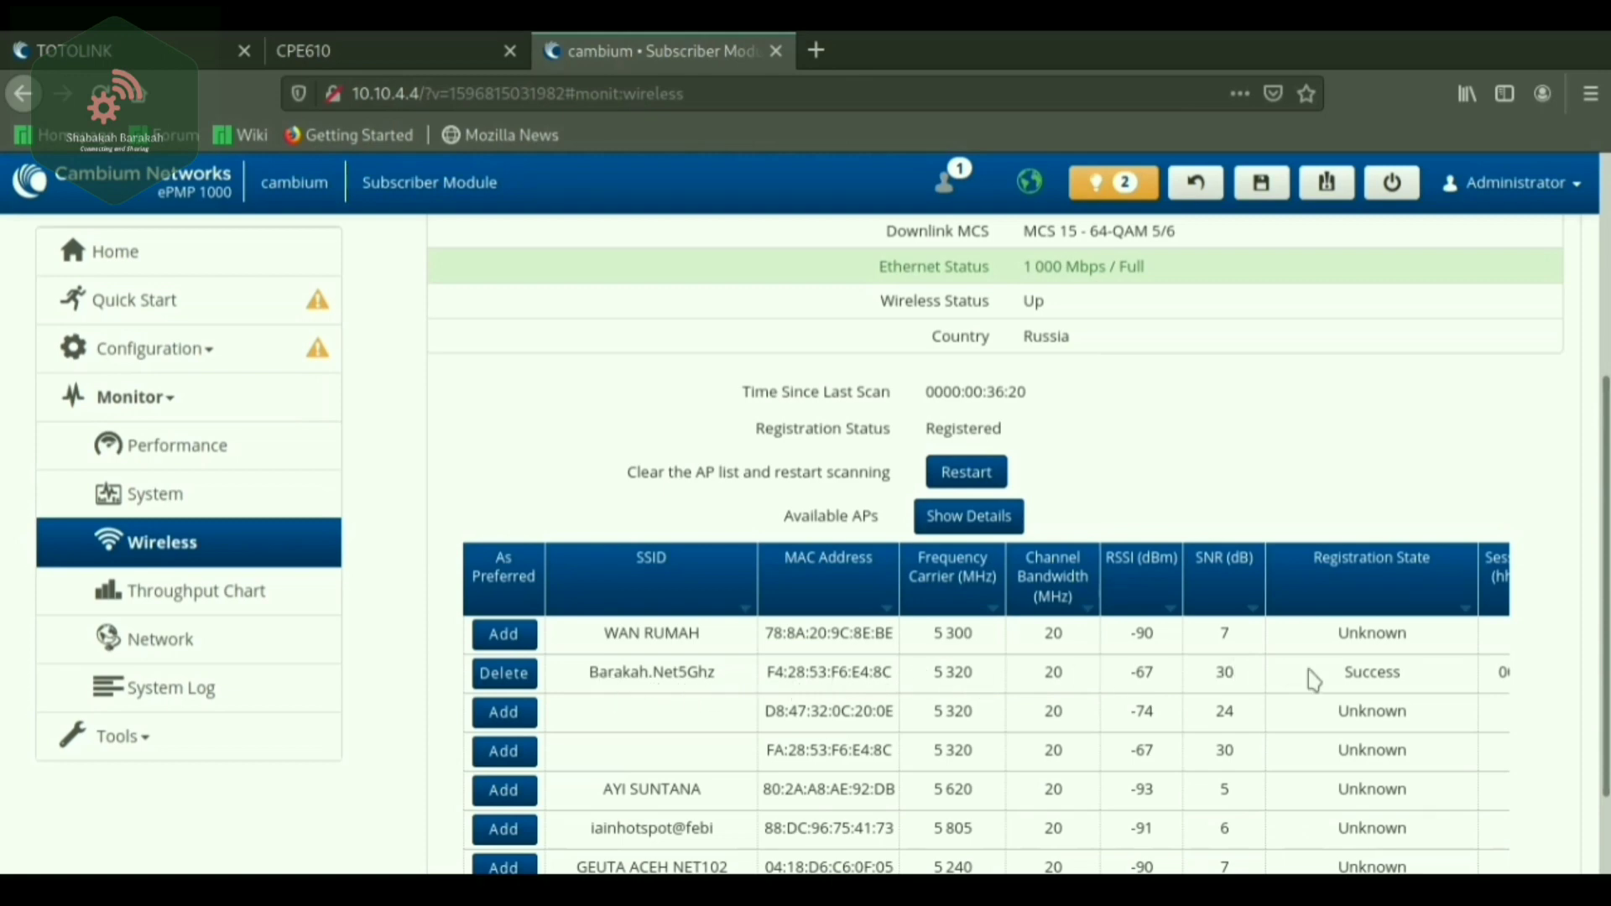
Scroll the Available APs table sideways through security and session columns, then open Throughput Chart.
scroll(1334, 720, "down", 3)
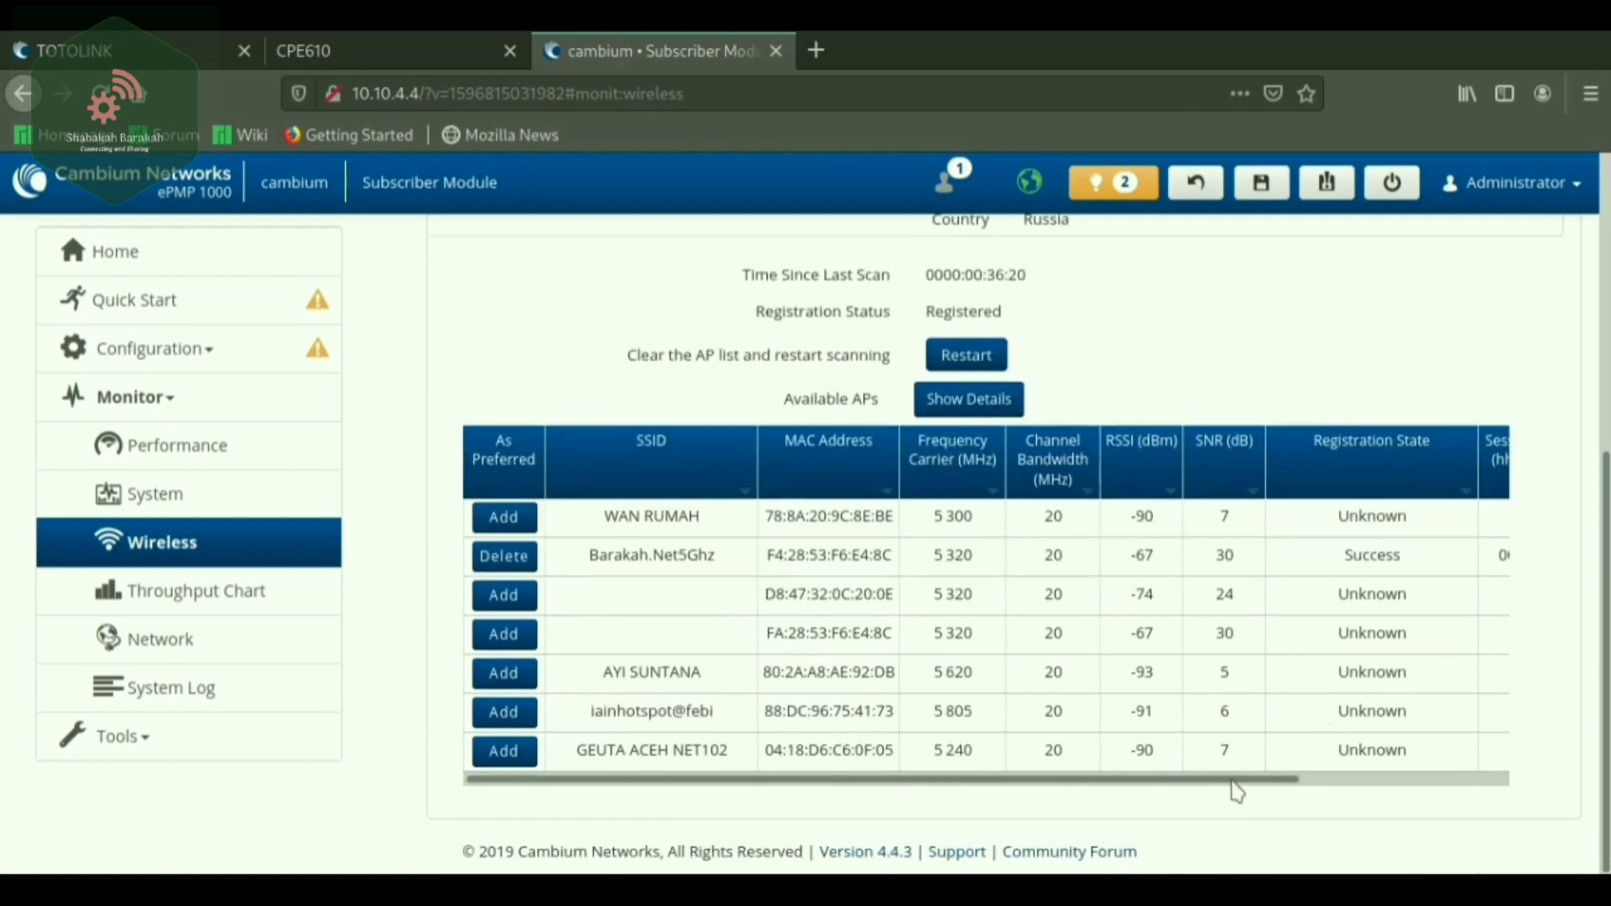
left_click_drag(1233, 783, 1493, 783)
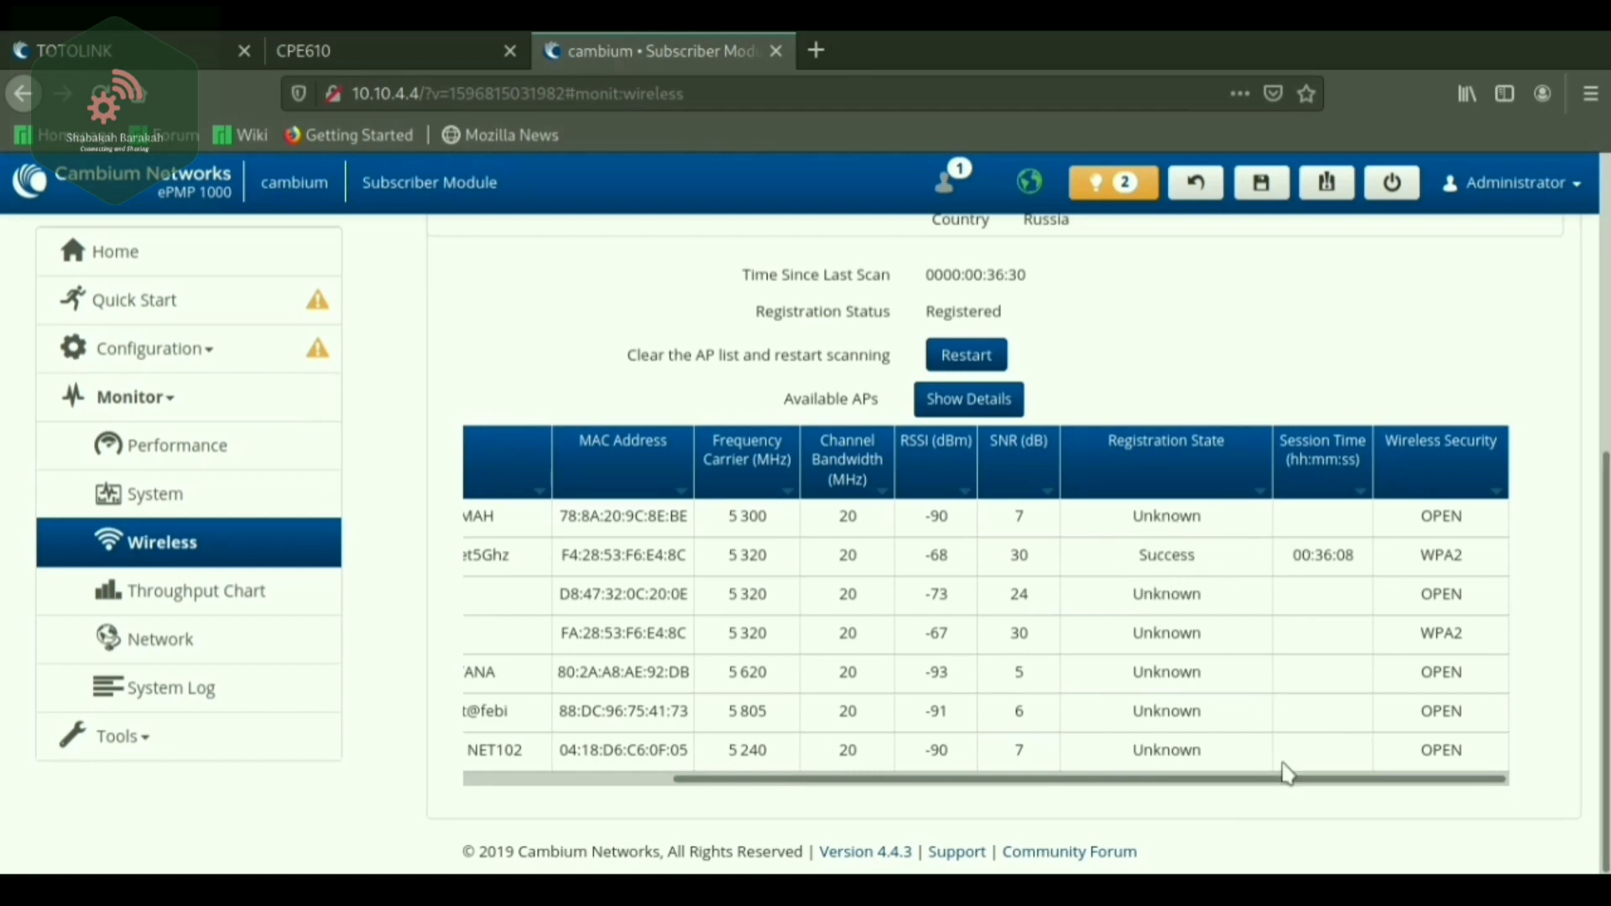
left_click_drag(1274, 789, 1067, 789)
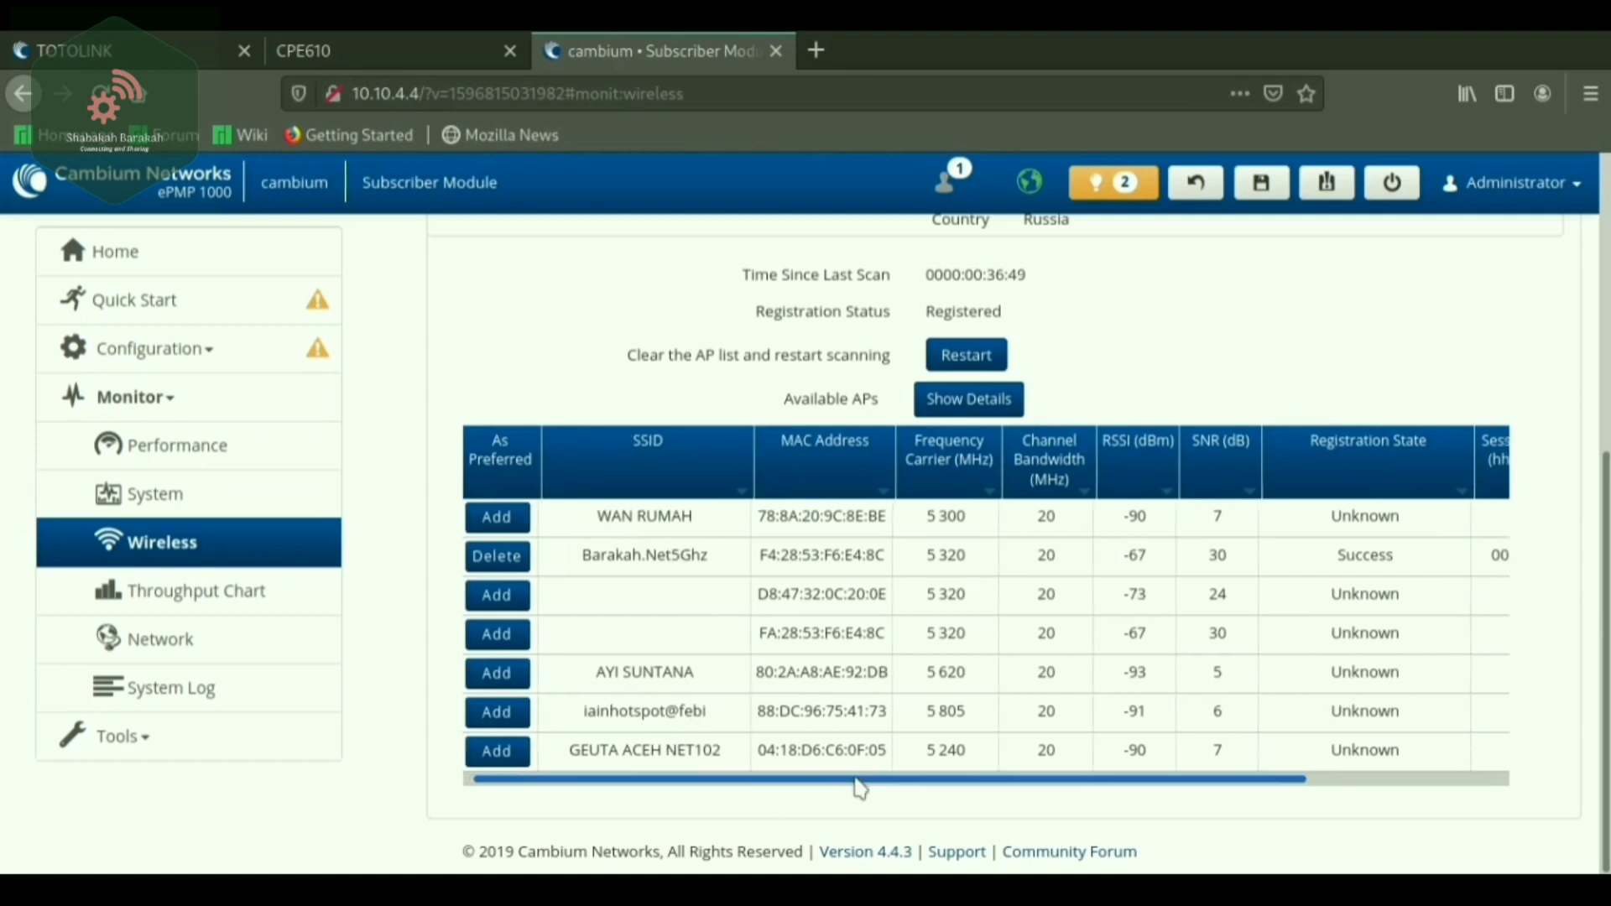
left_click_drag(850, 785, 646, 768)
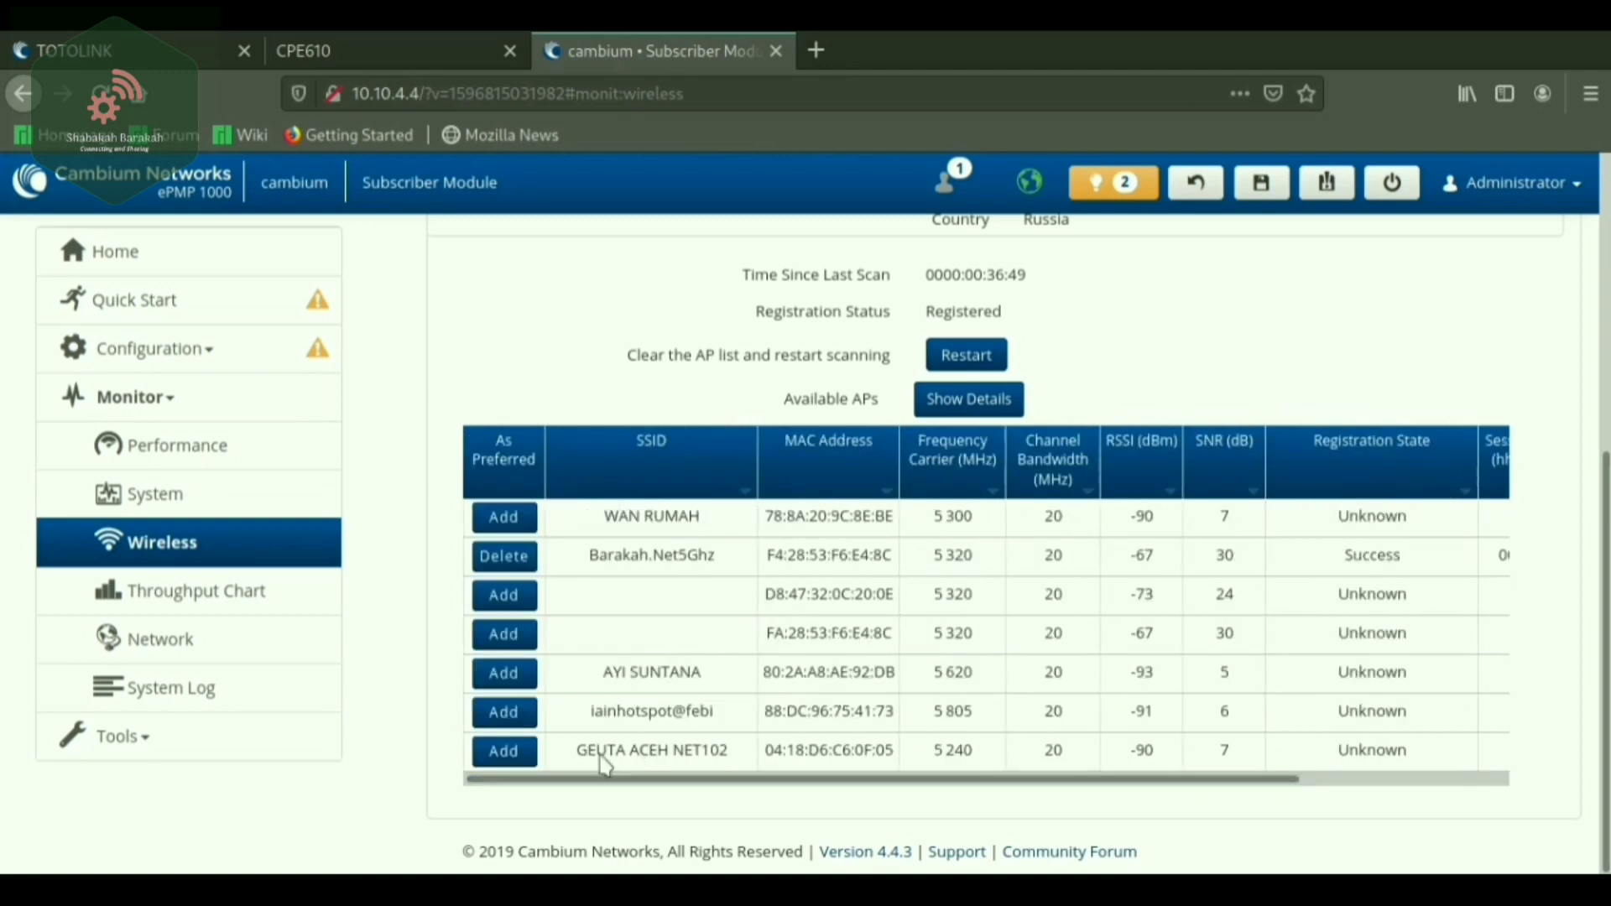
left_click(147, 594)
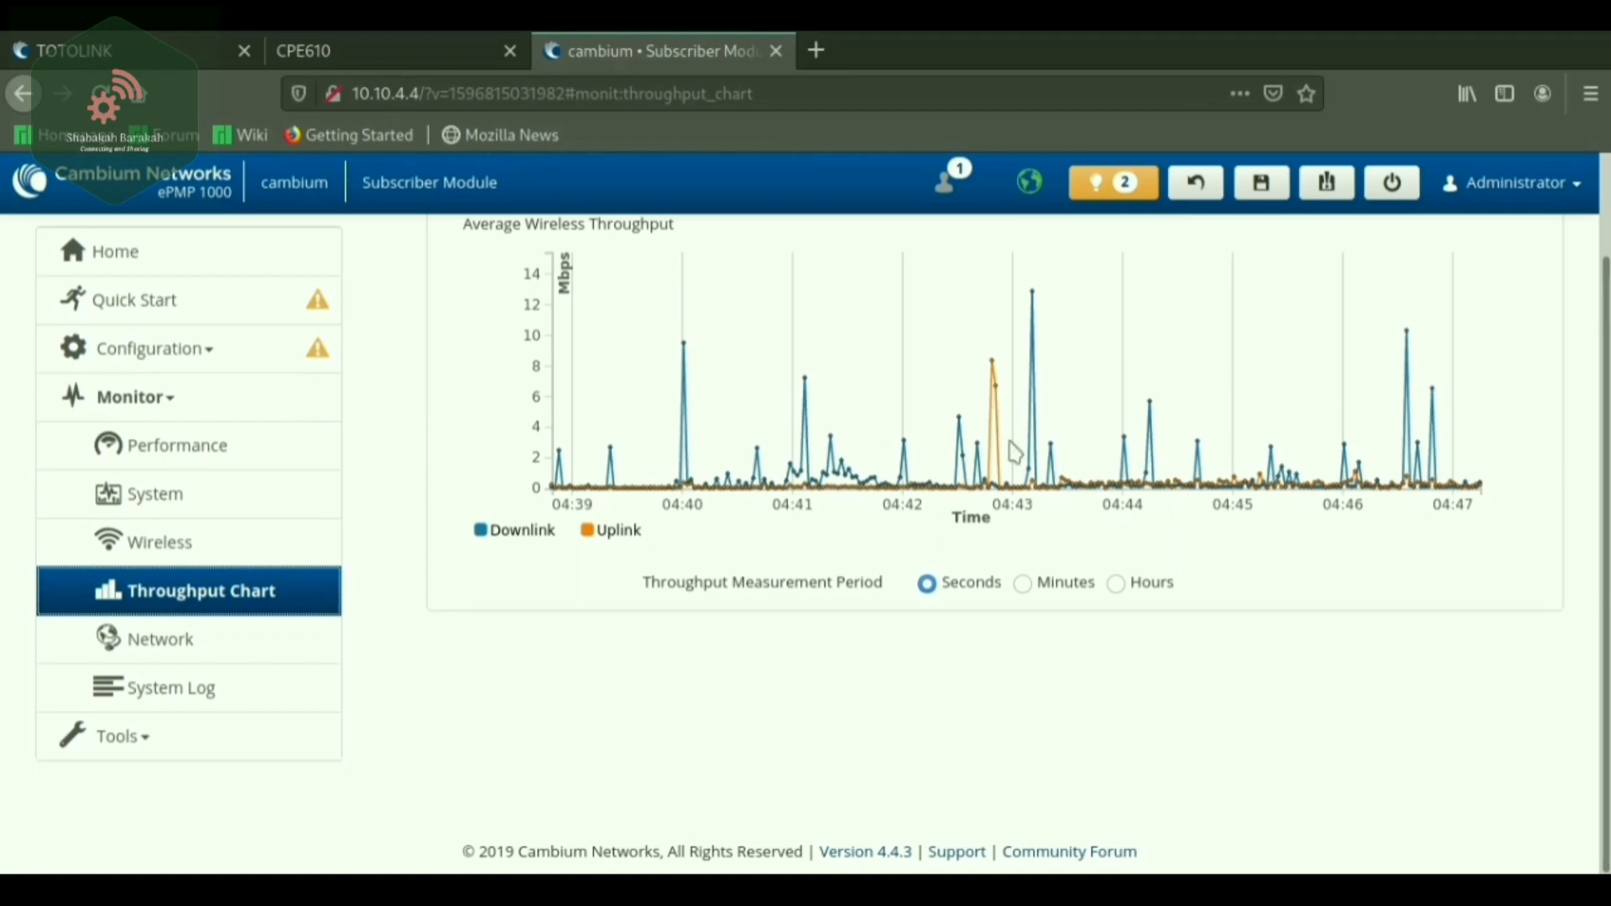
Leave the throughput chart for the Monitor > Network status page.
scroll(1158, 324, "up", 1)
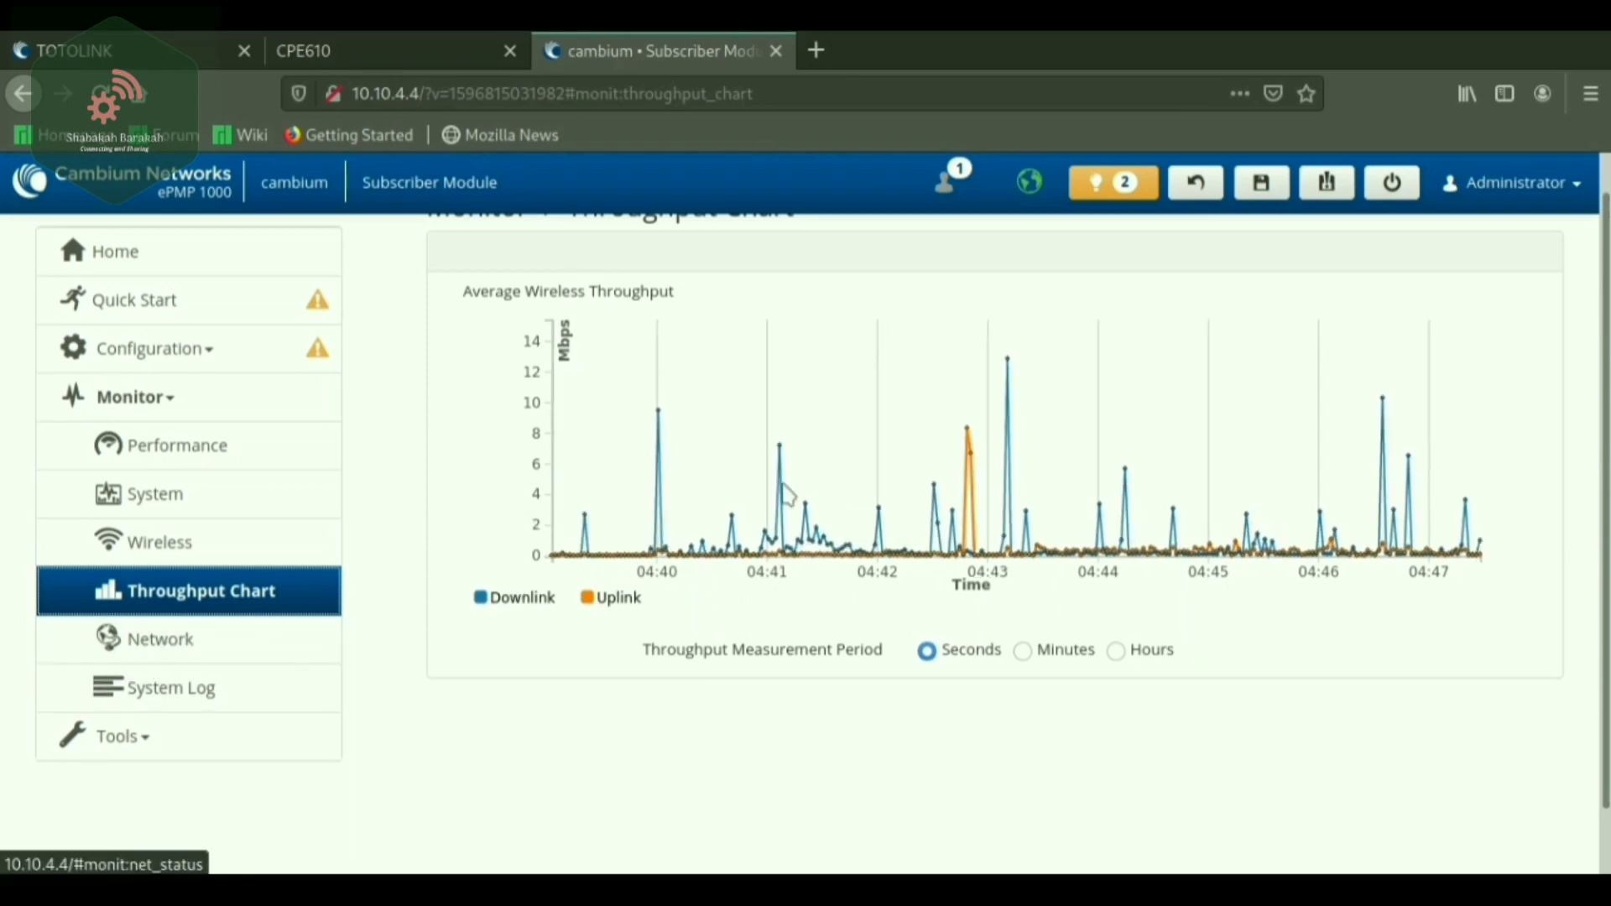
left_click(157, 646)
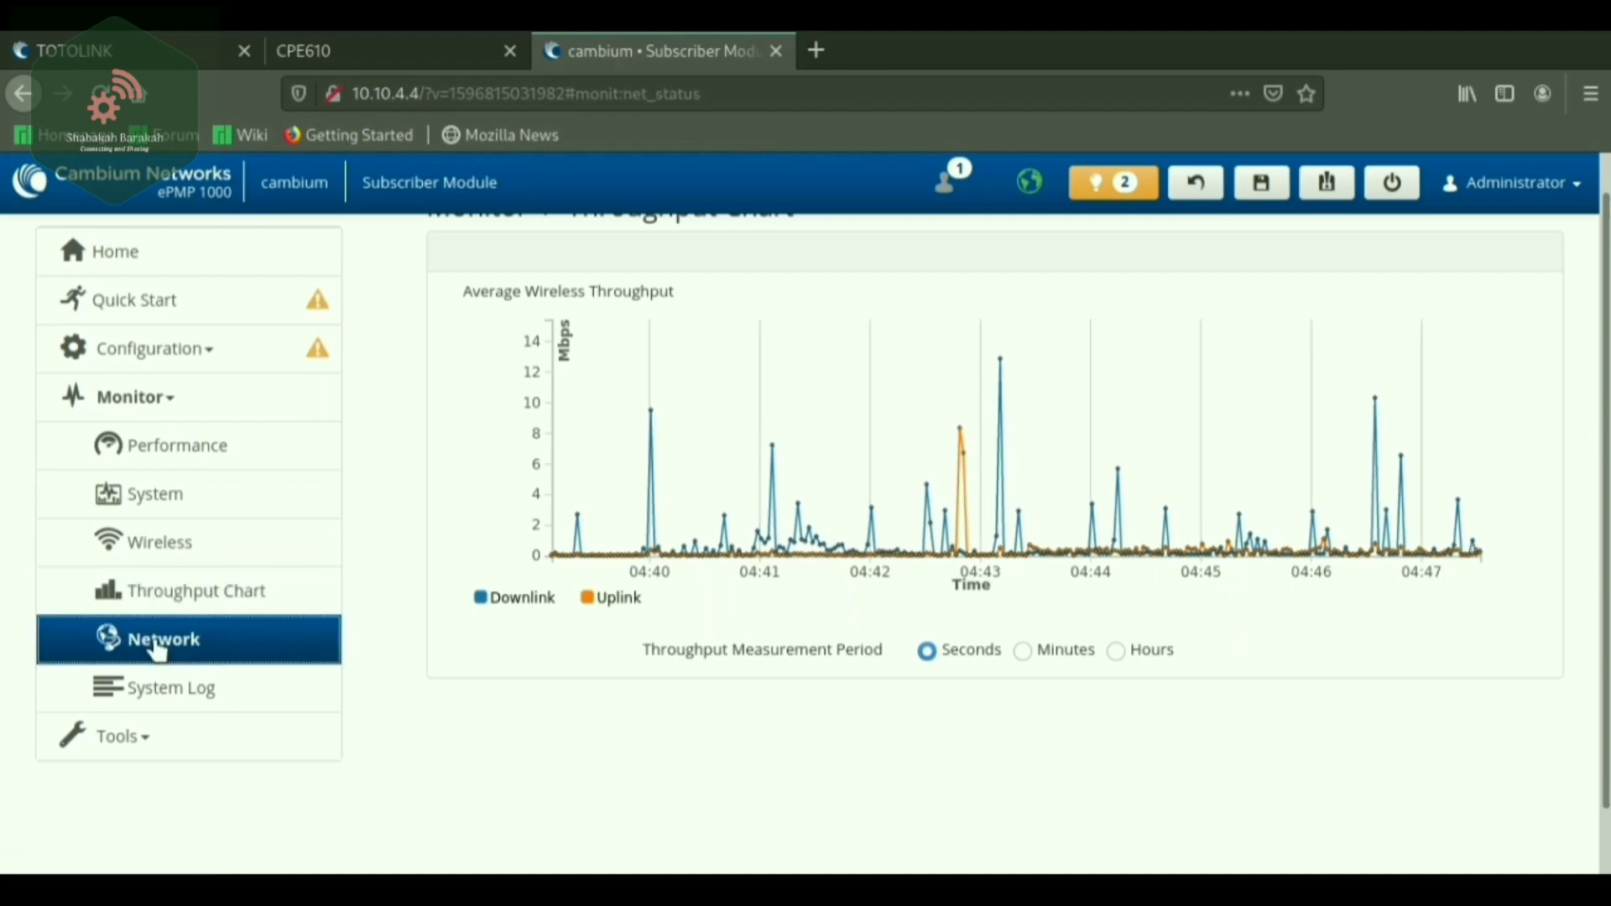
Check the system log, then review the Software Upgrade page showing software version 4.4.3.
scroll(718, 596, "up", 1)
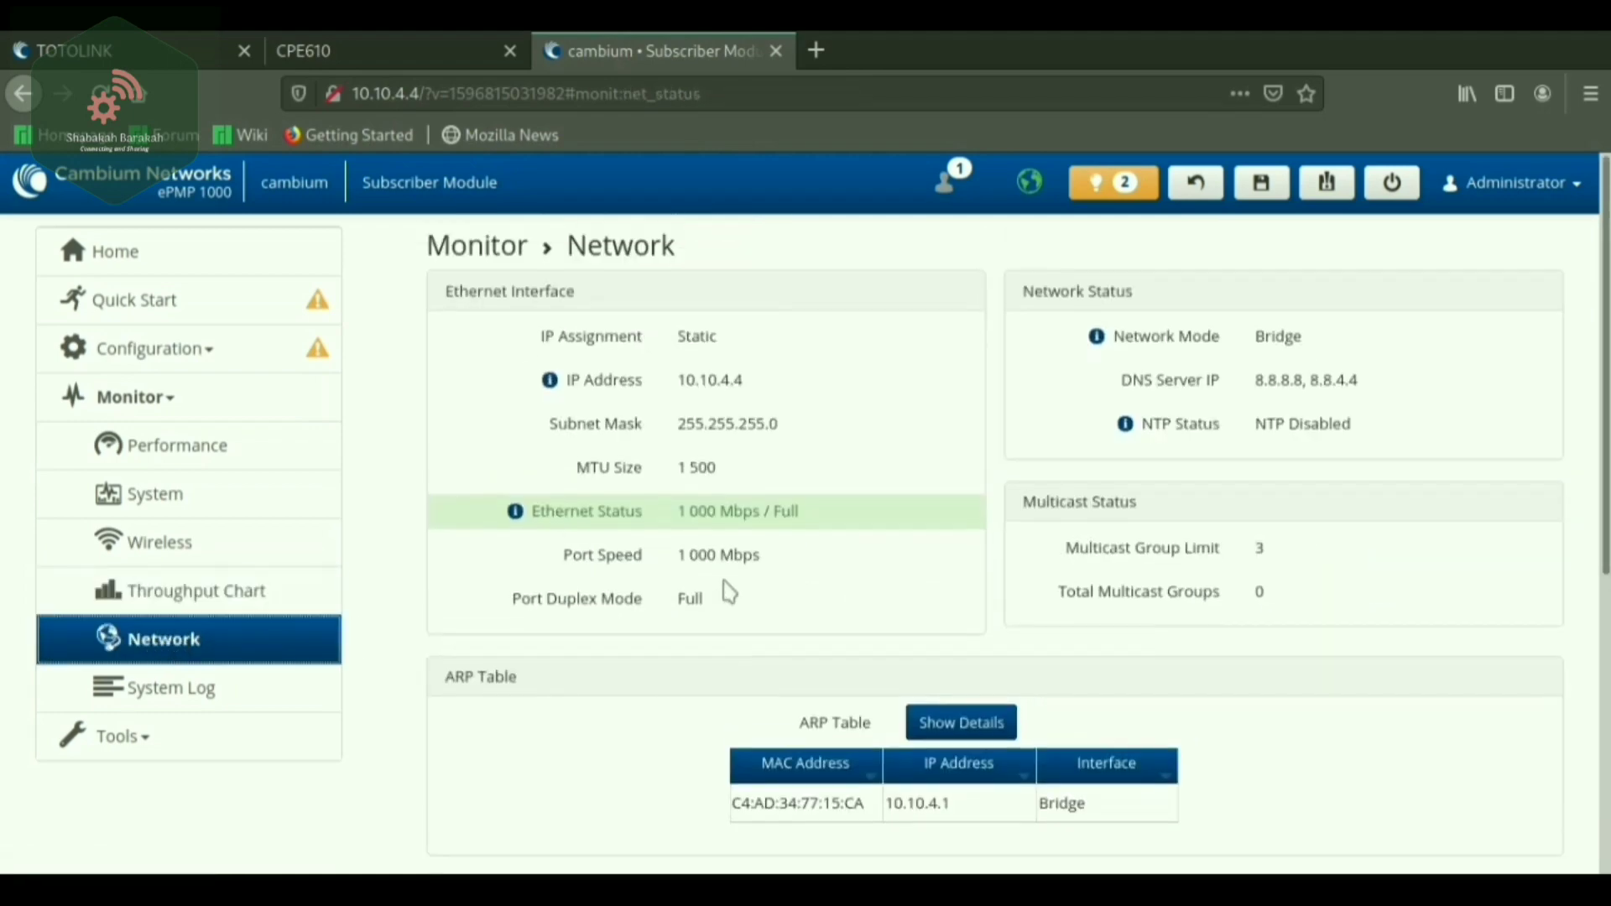
left_click(149, 691)
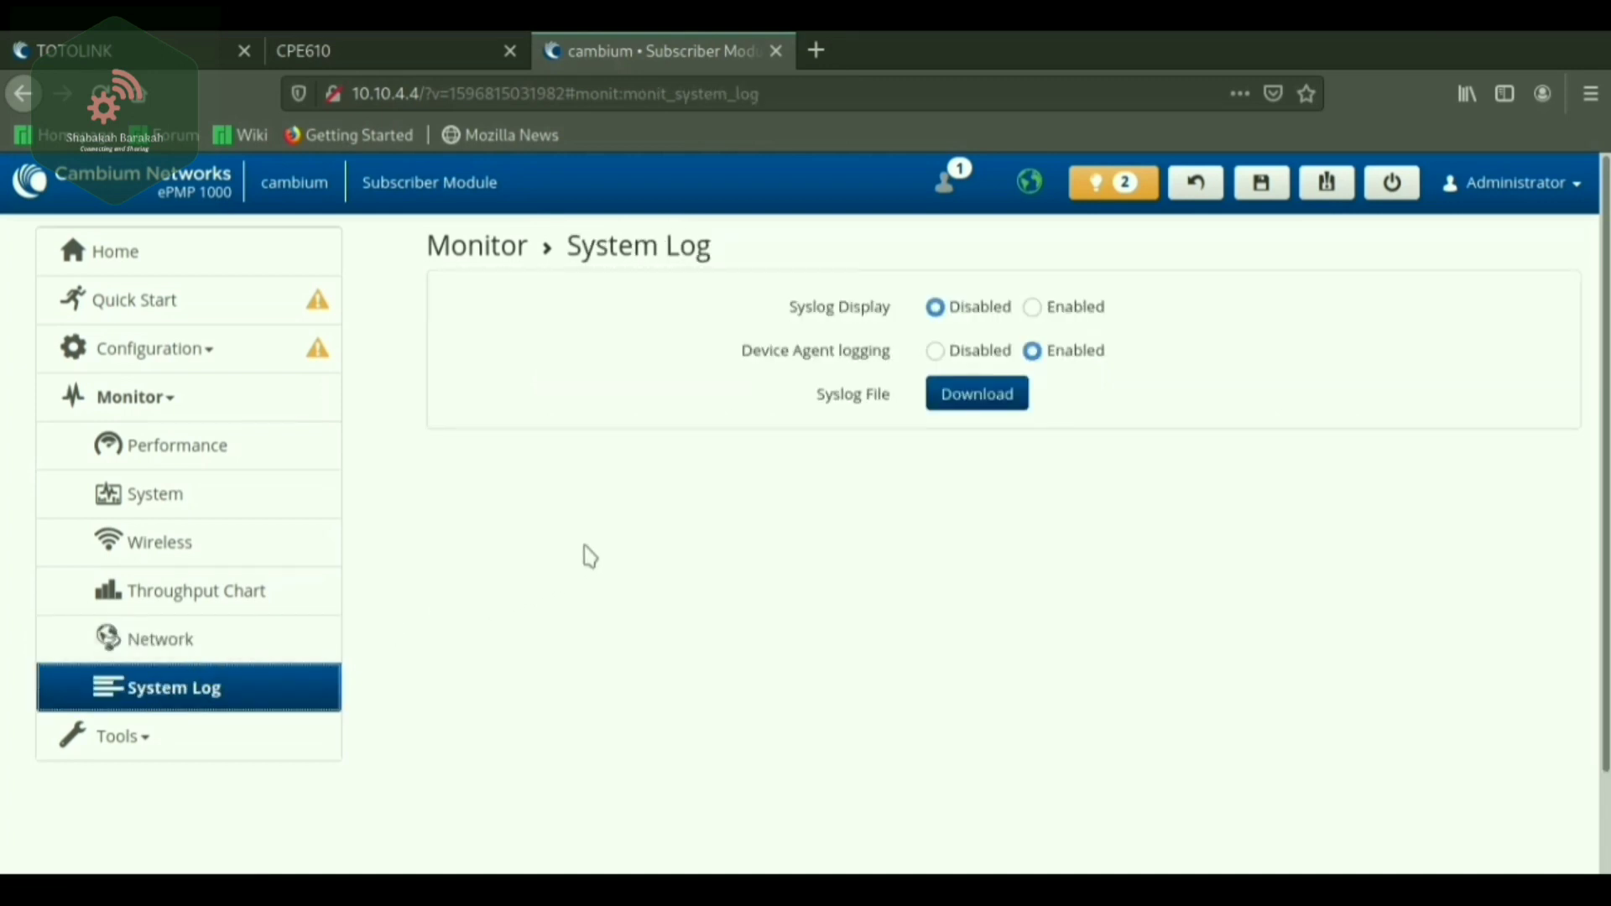
left_click(121, 743)
scroll(252, 692, "down", 1)
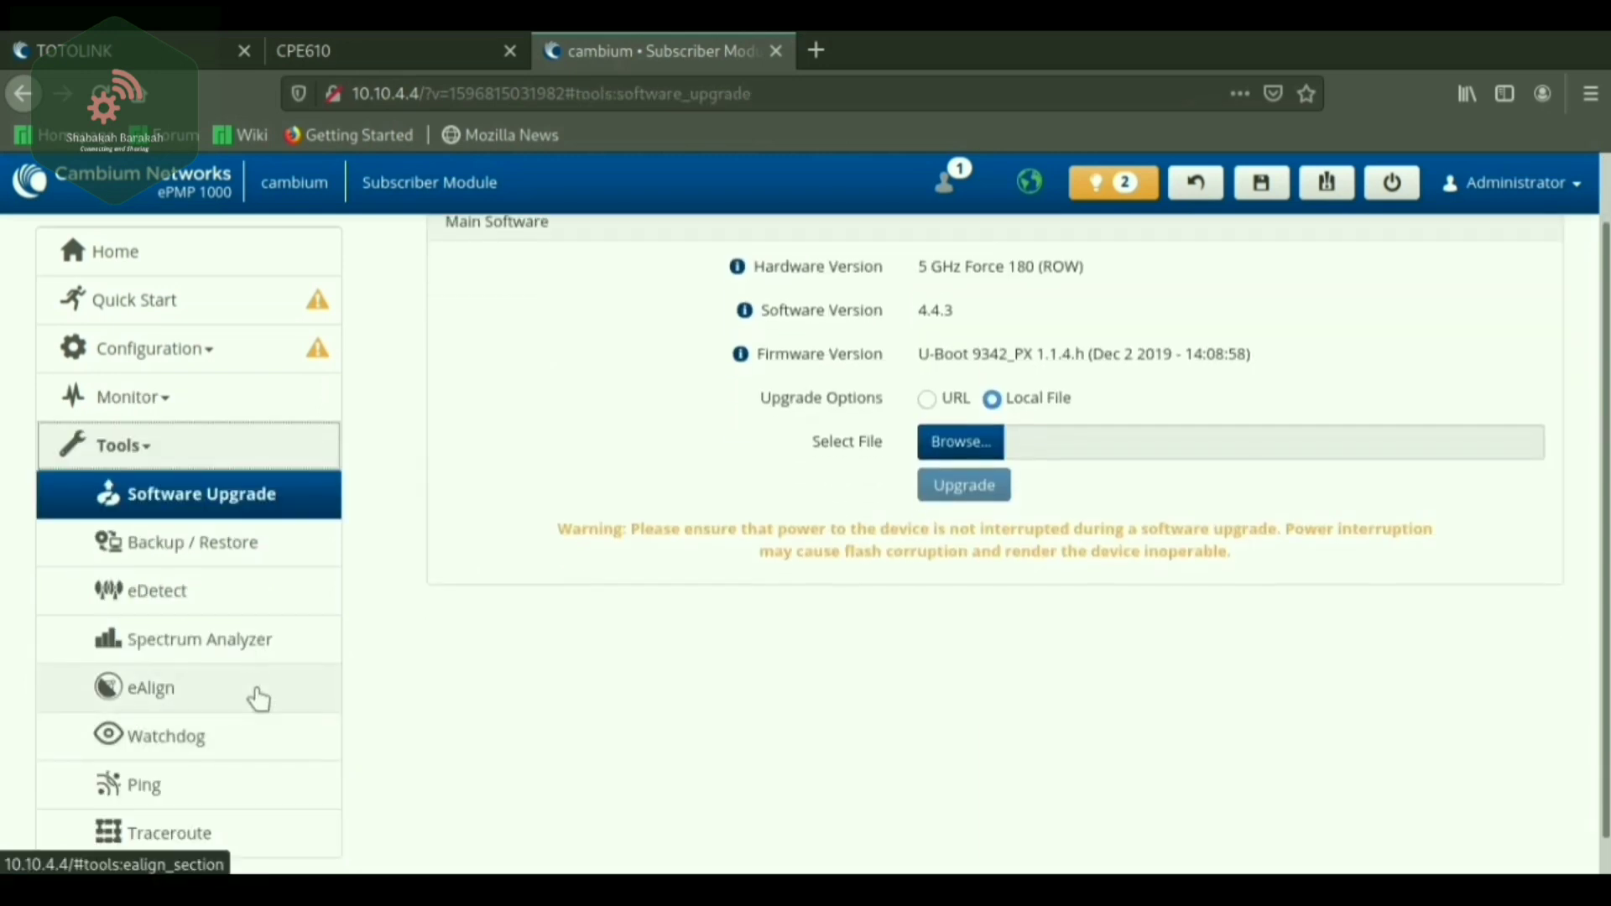
scroll(258, 698, "down", 1)
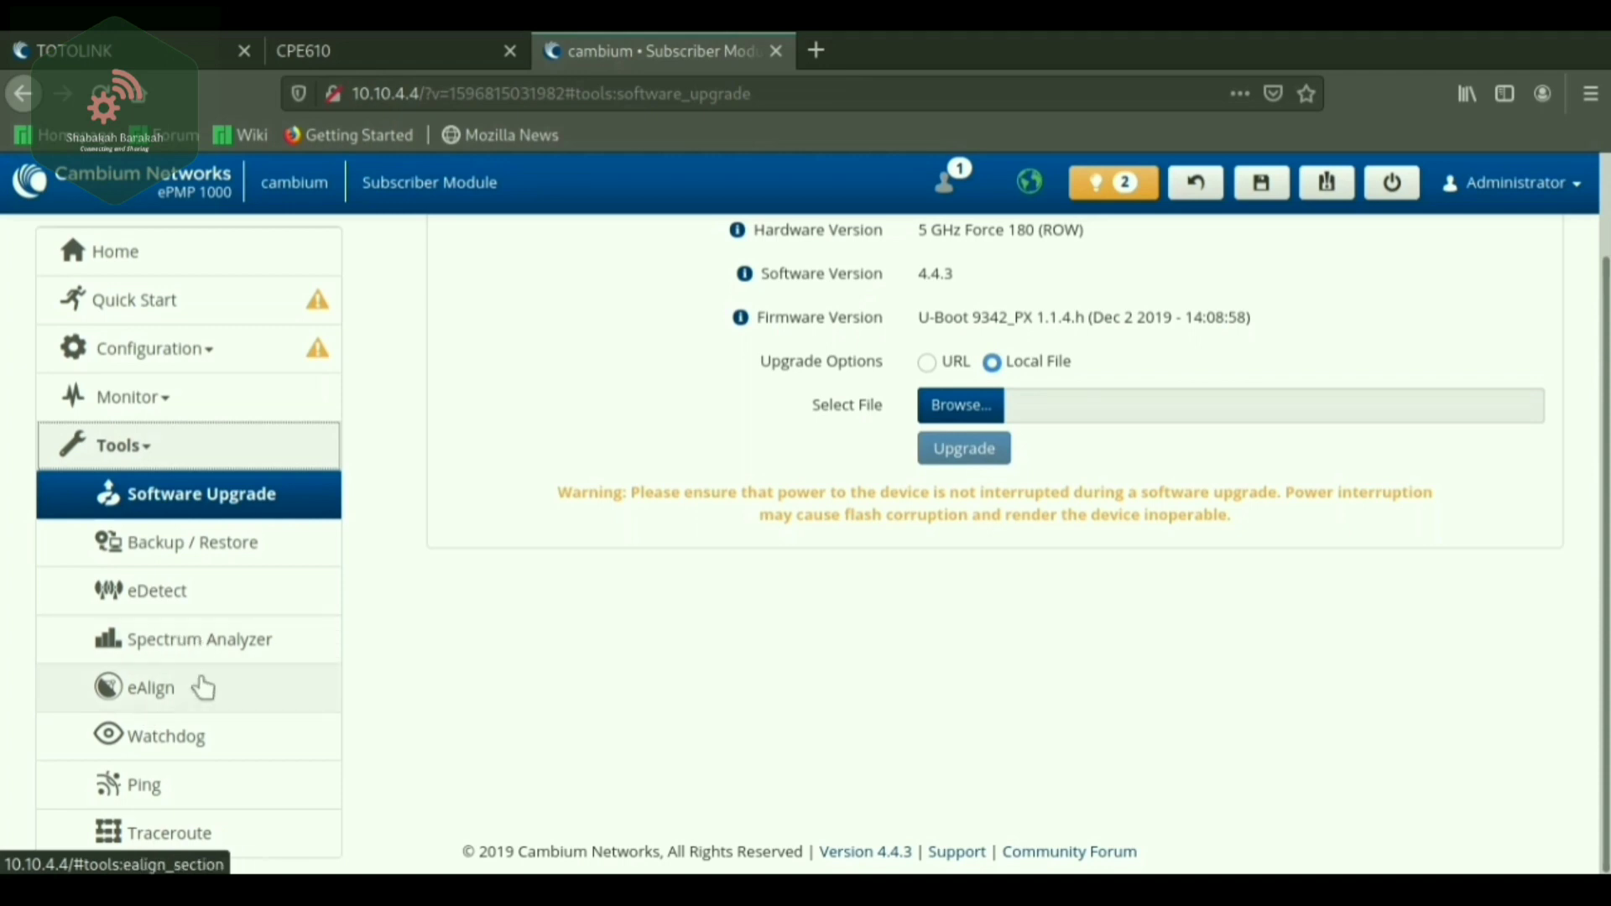
left_click(153, 698)
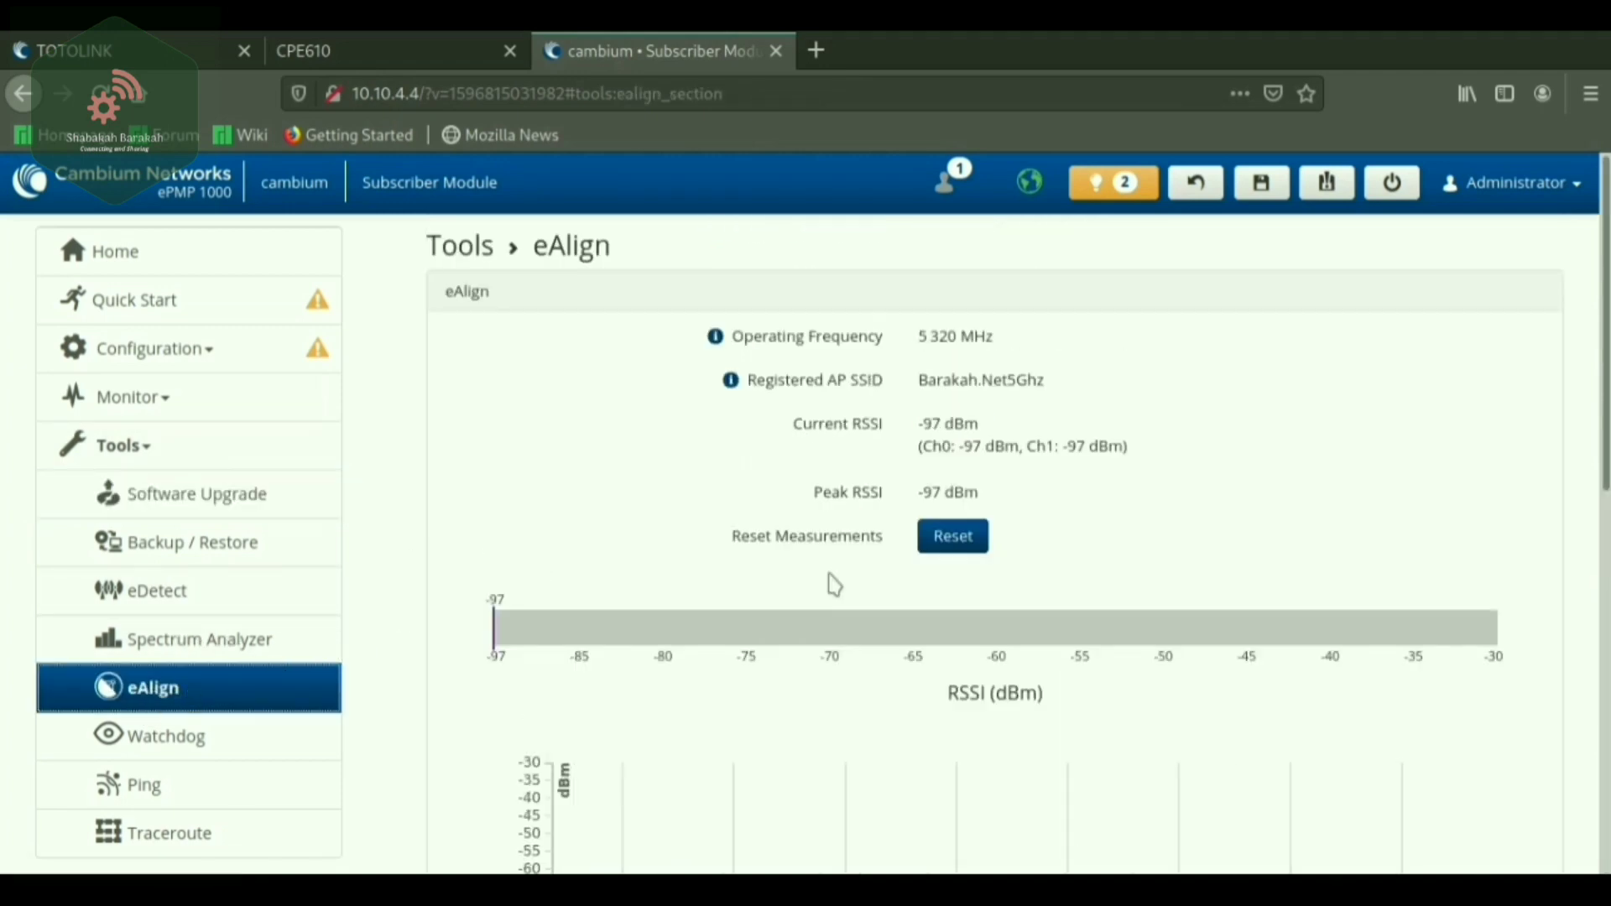
Scroll through the eAlign RSSI bar and time graph at -97 dBm current and peak.
scroll(762, 651, "down", 3)
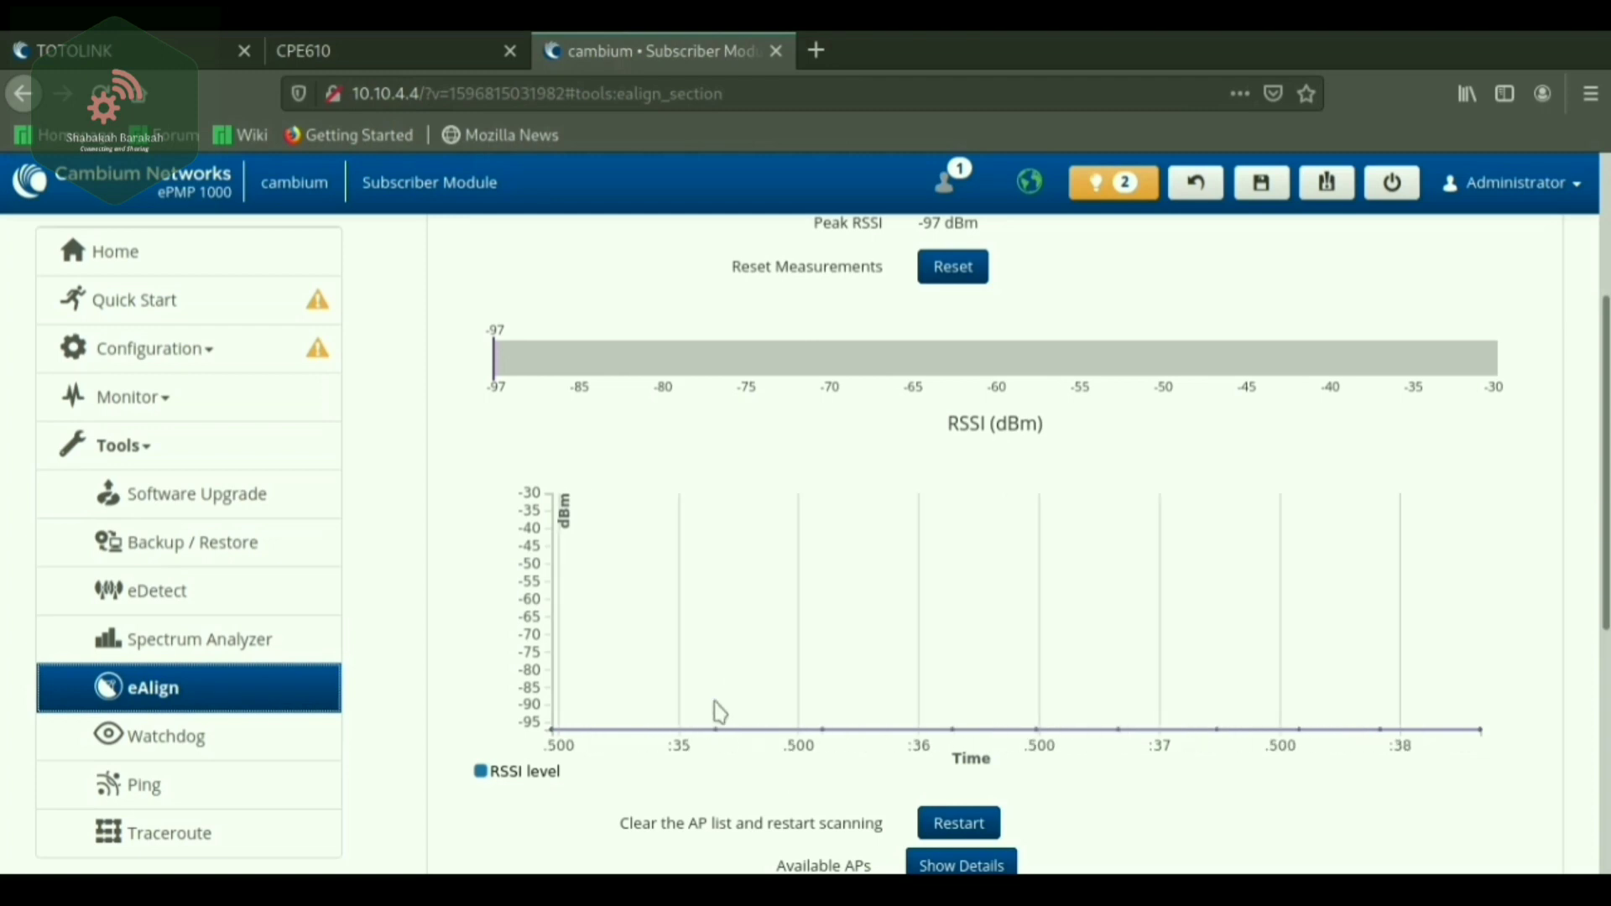
scroll(719, 713, "up", 3)
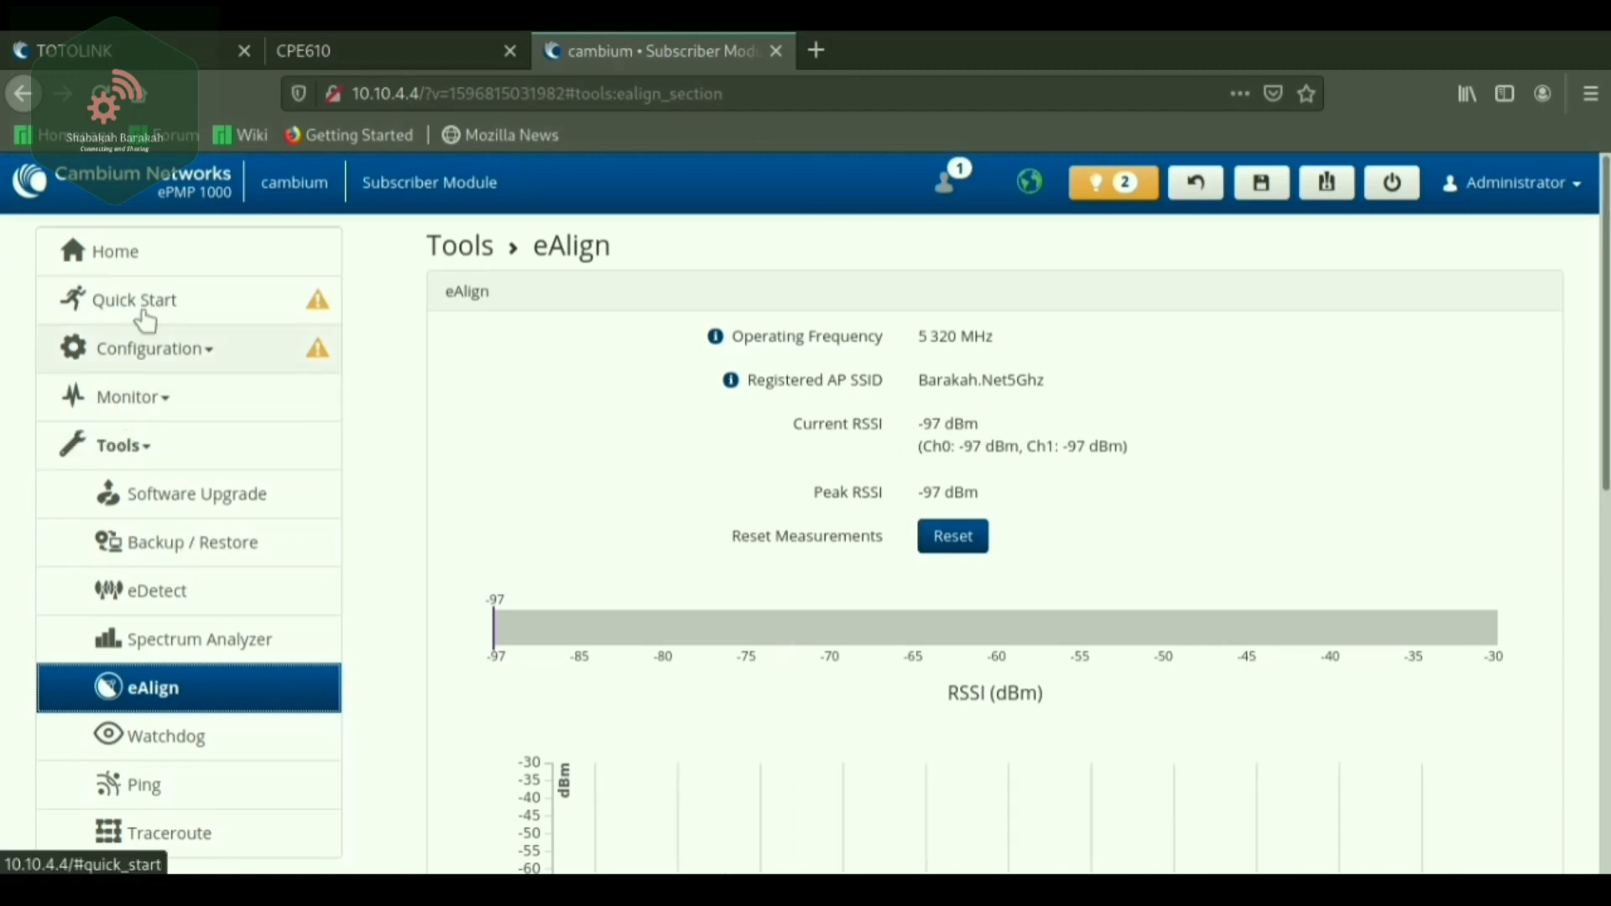
Browse the radio configuration settings and the performance statistics monitor page.
left_click(132, 357)
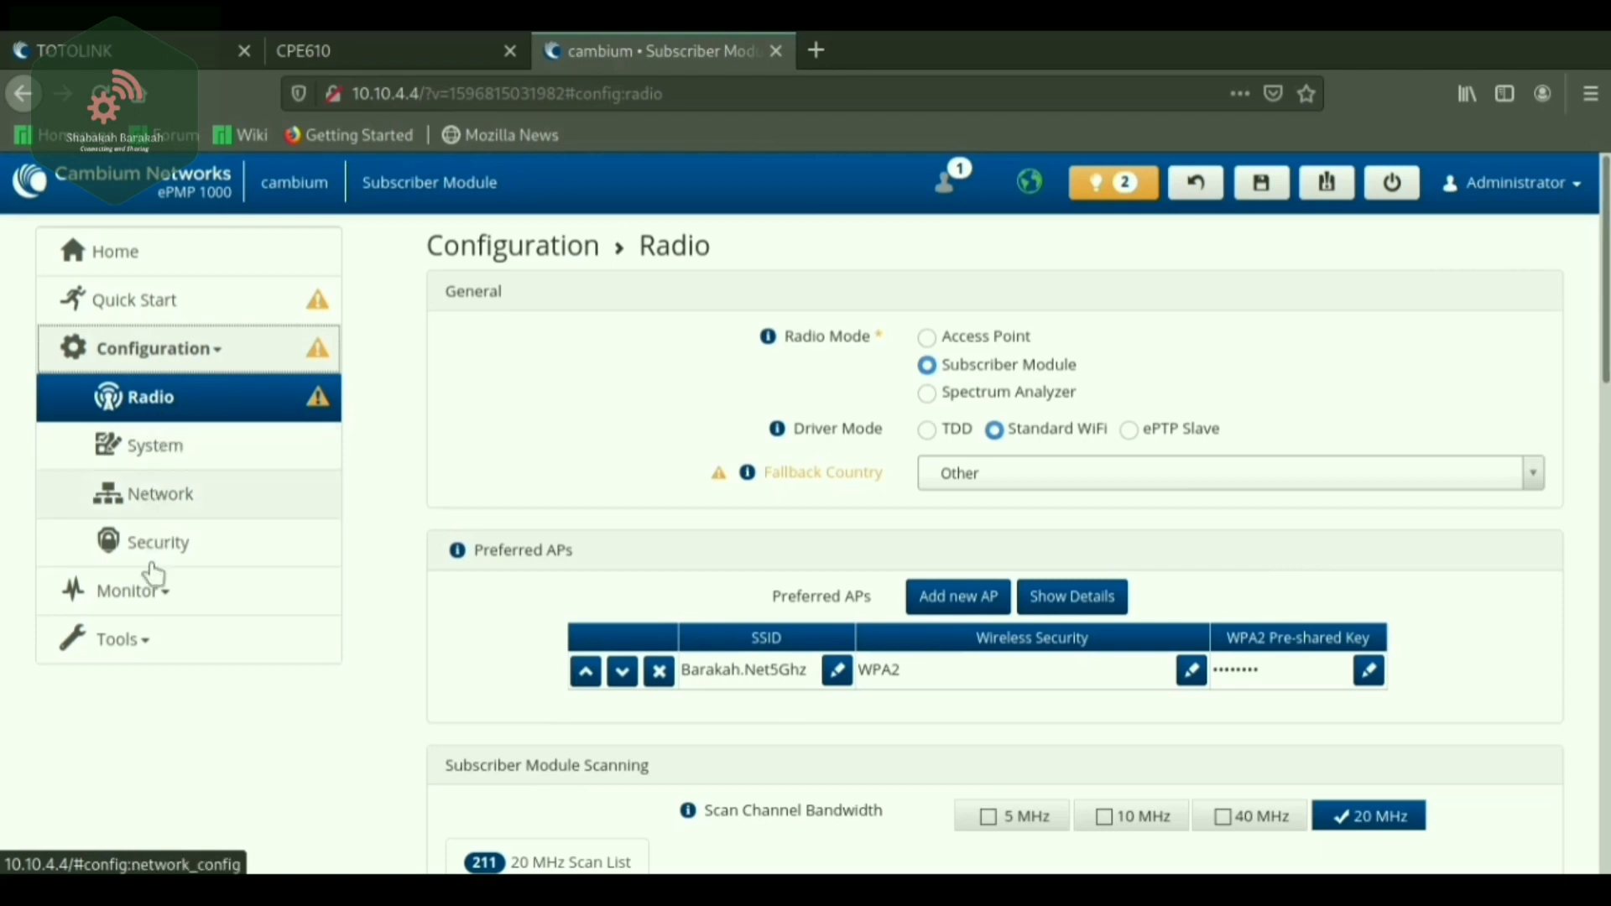
scroll(151, 571, "down", 1)
left_click(143, 602)
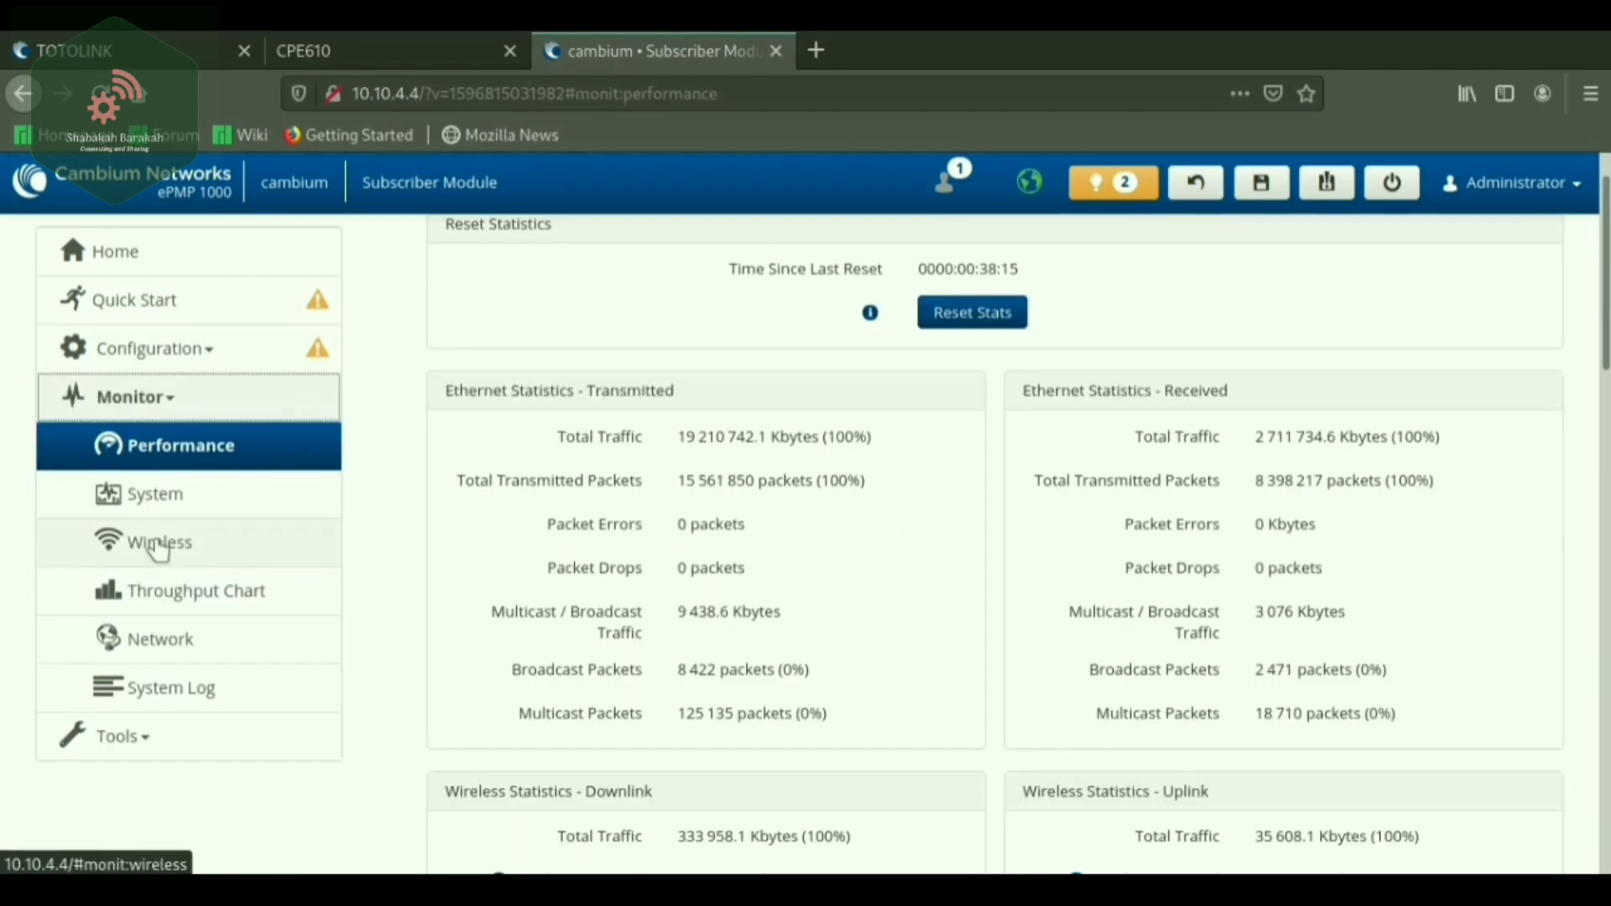
Review the wireless link status details for the Barakah.Net5Ghz connection.
left_click(156, 544)
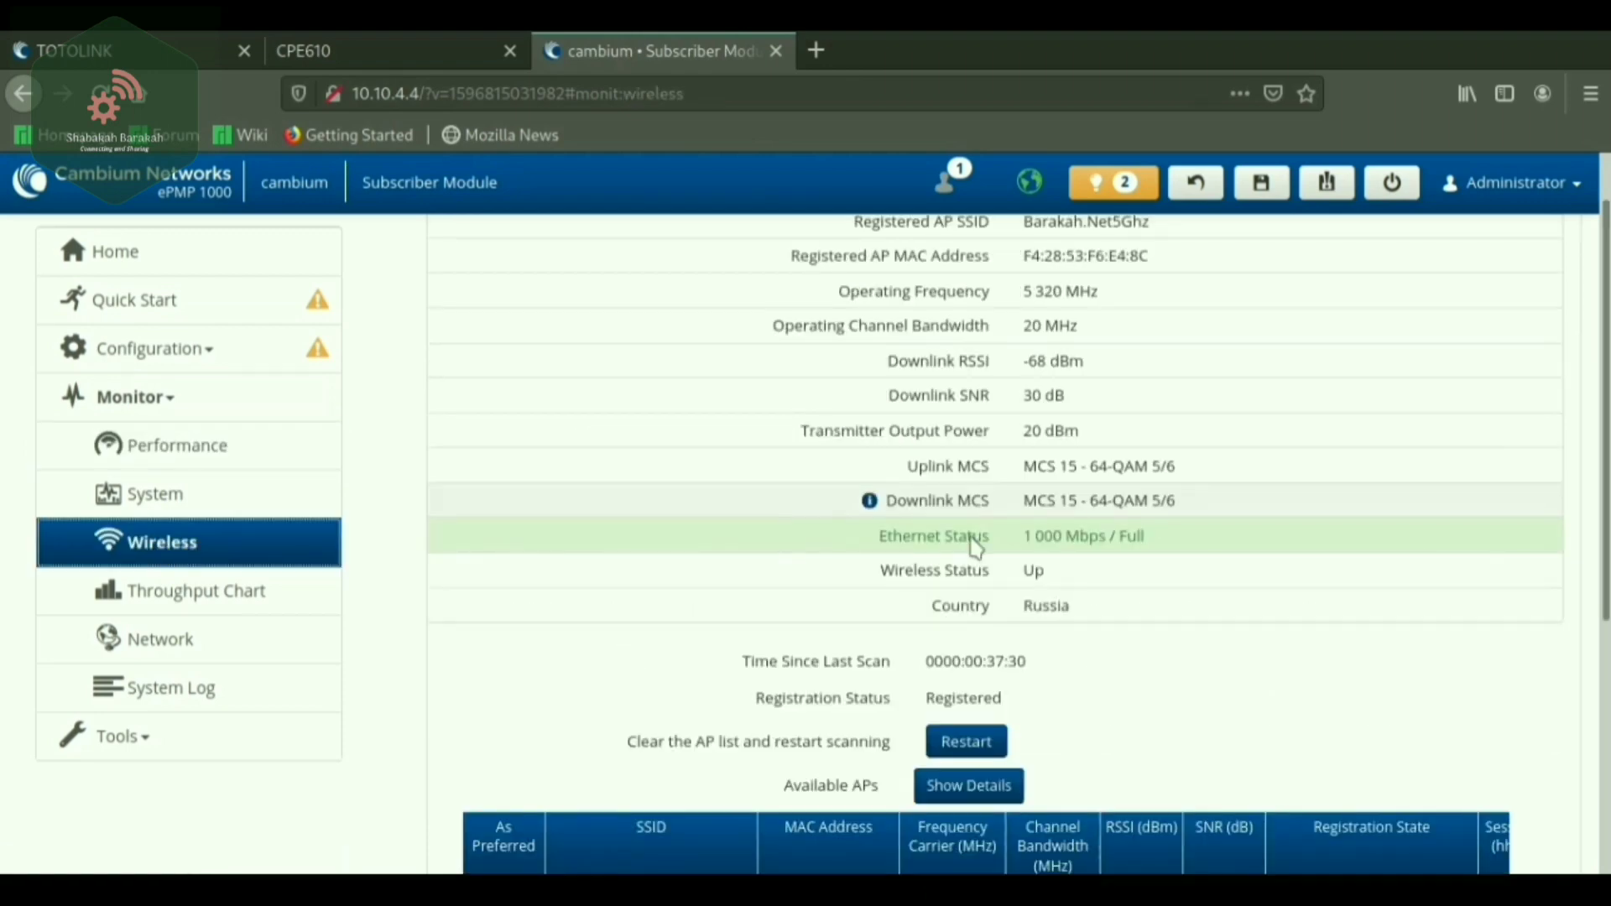
scroll(1095, 545, "down", 3)
scroll(1087, 537, "up", 4)
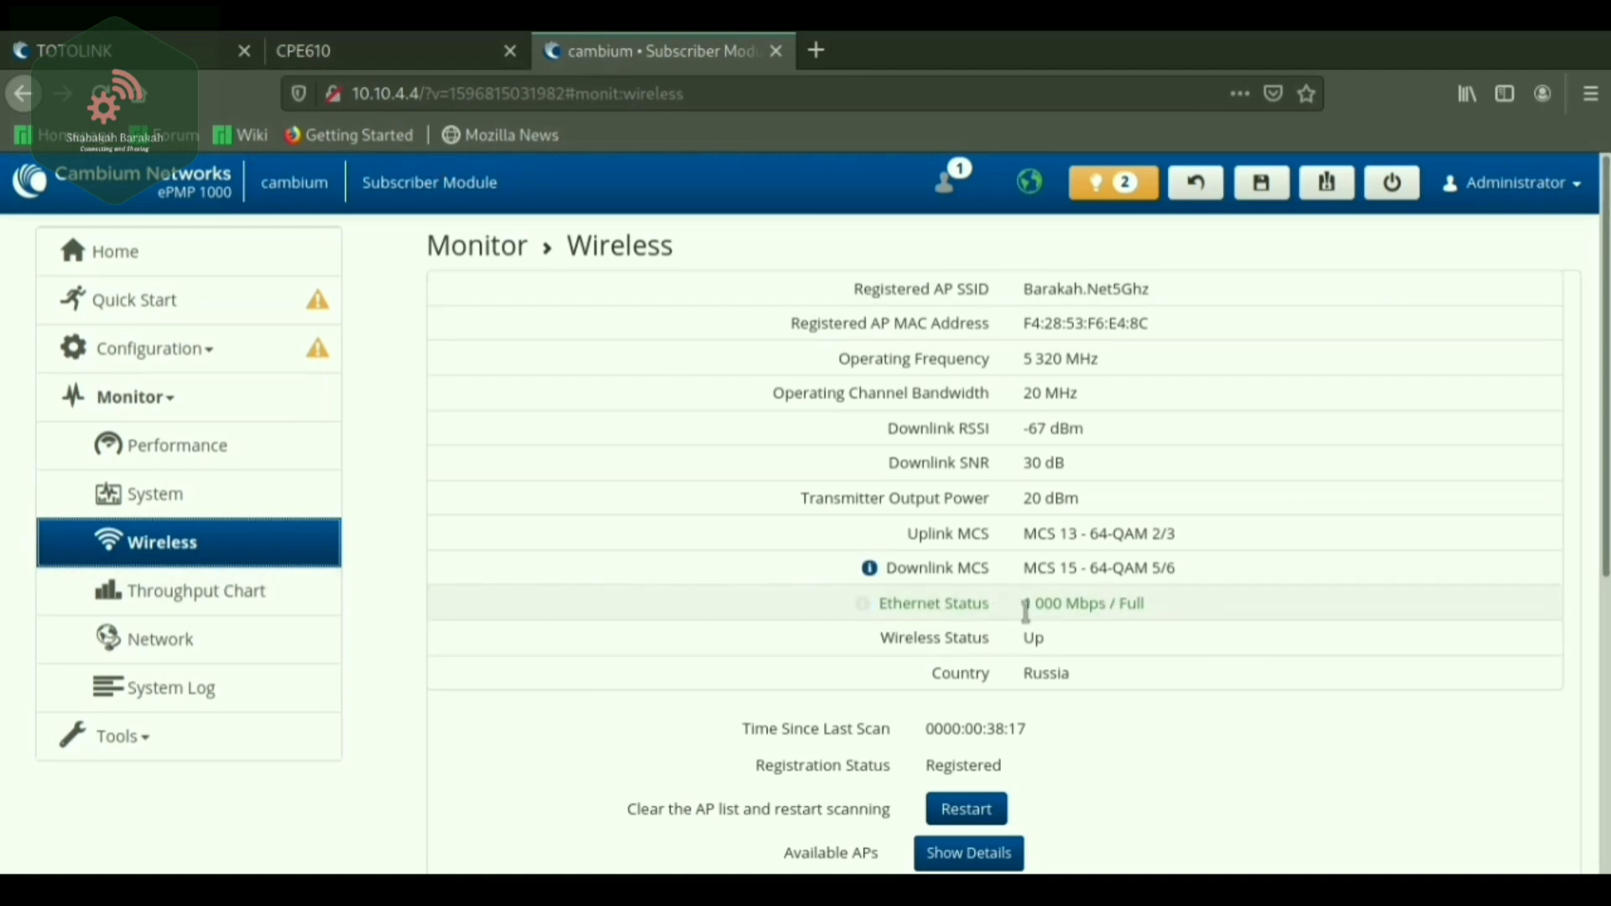
left_click(109, 267)
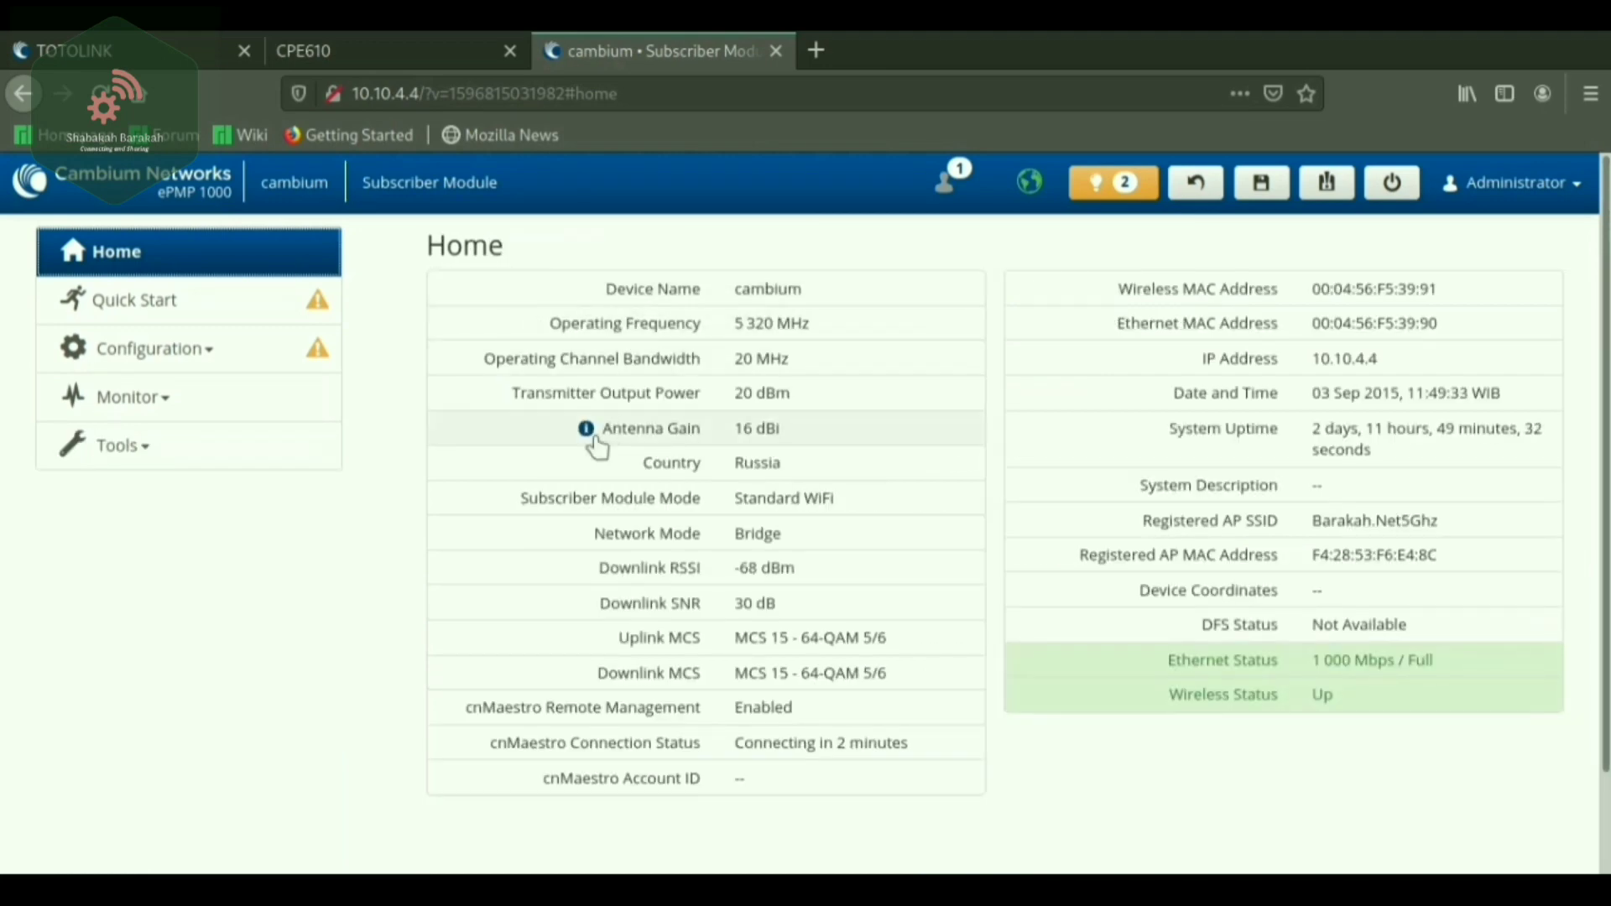
Show the Antenna Gain info for the 16 dBi antenna on the cambium Home overview.
mouse_move(710, 453)
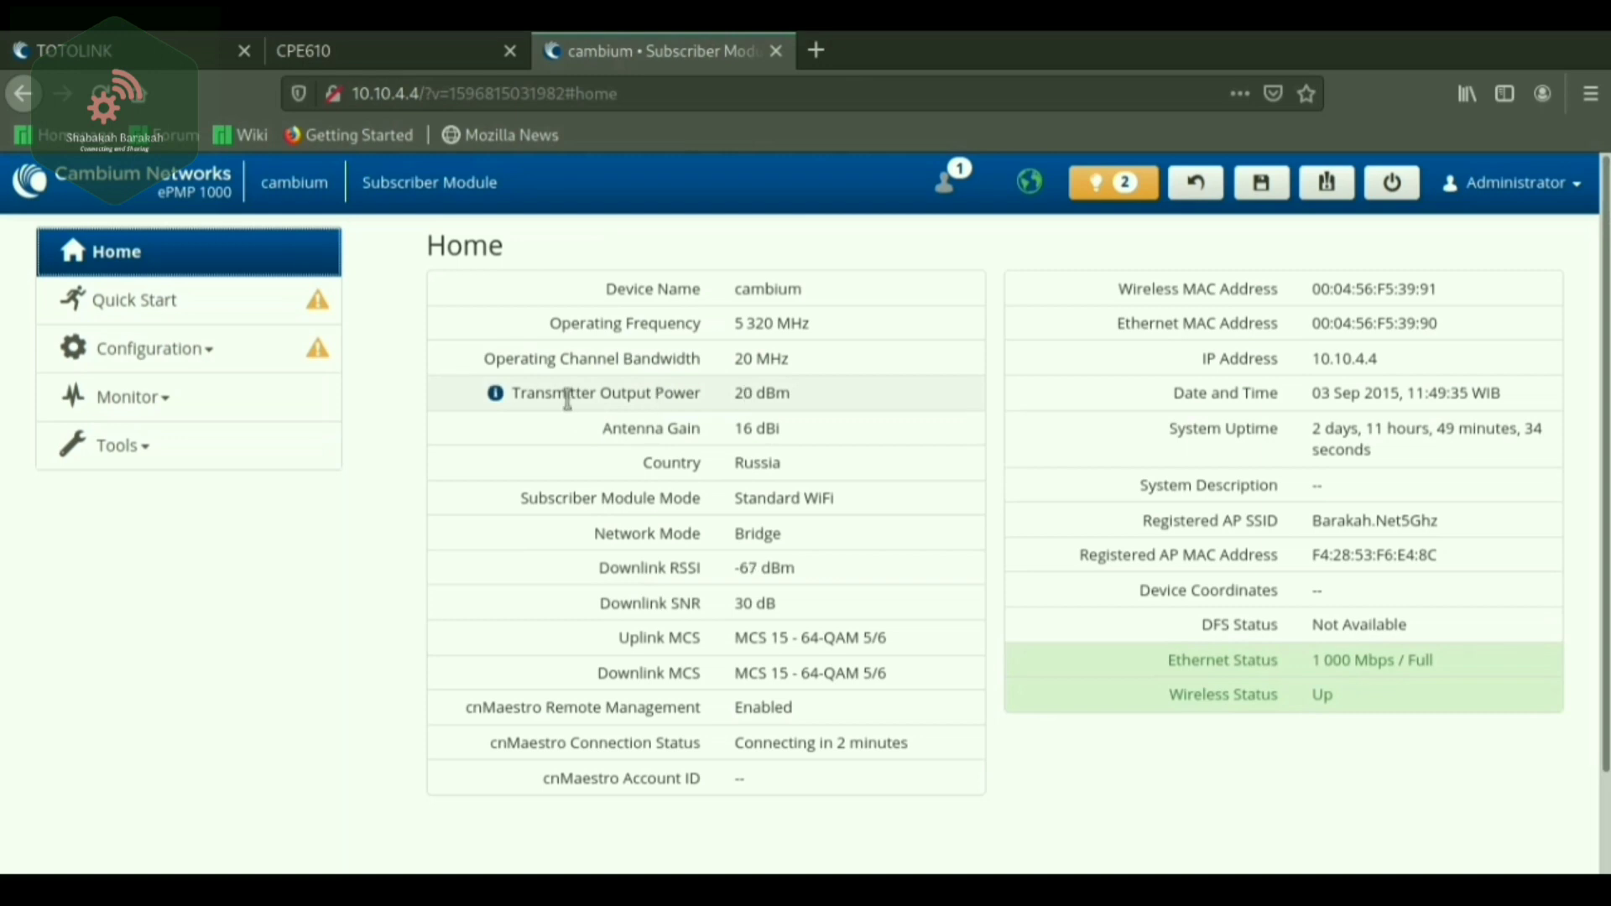